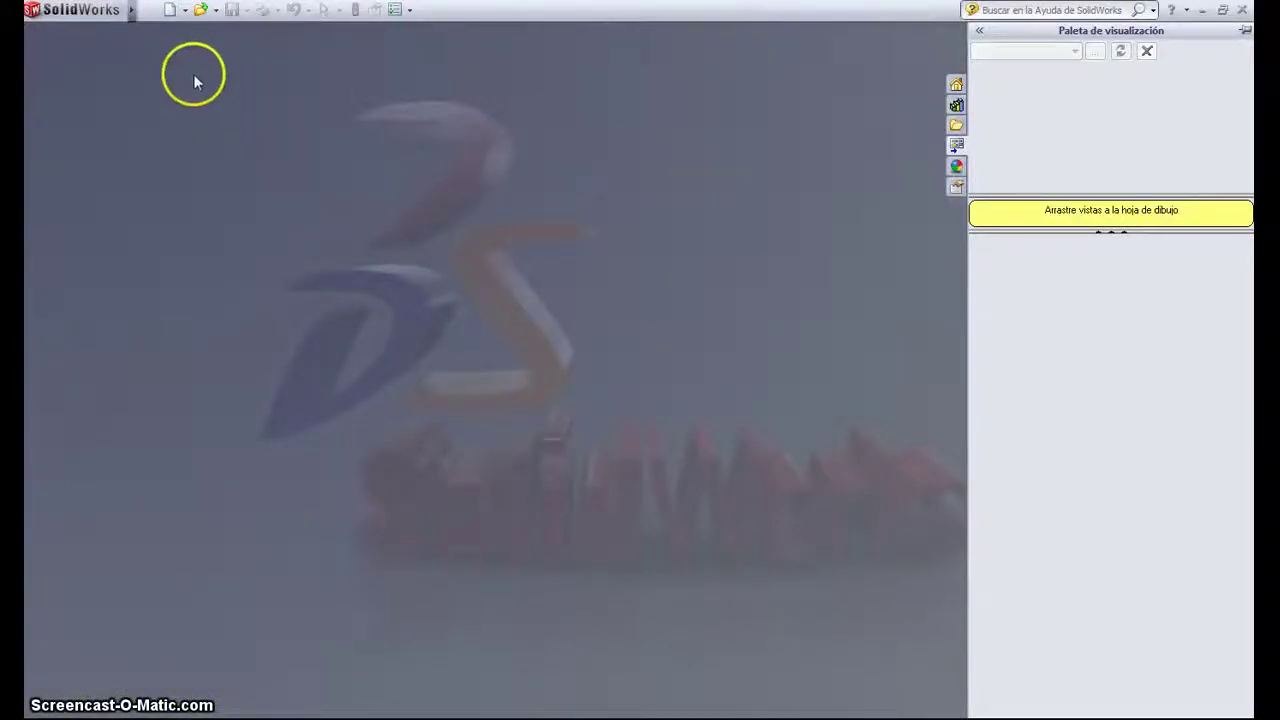
# Create a new blank part document, Pieza1.
pyautogui.click(172, 12)
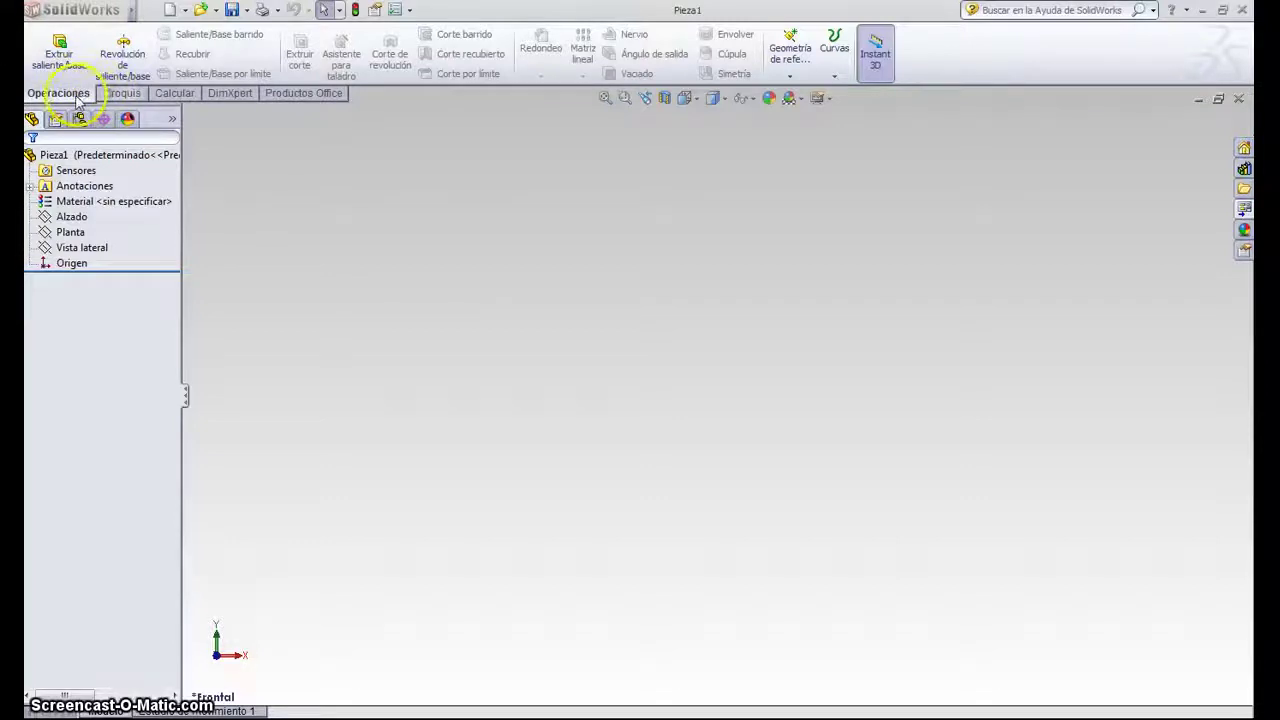
# Show the Croquis sketching tools in the CommandManager.
pyautogui.click(128, 97)
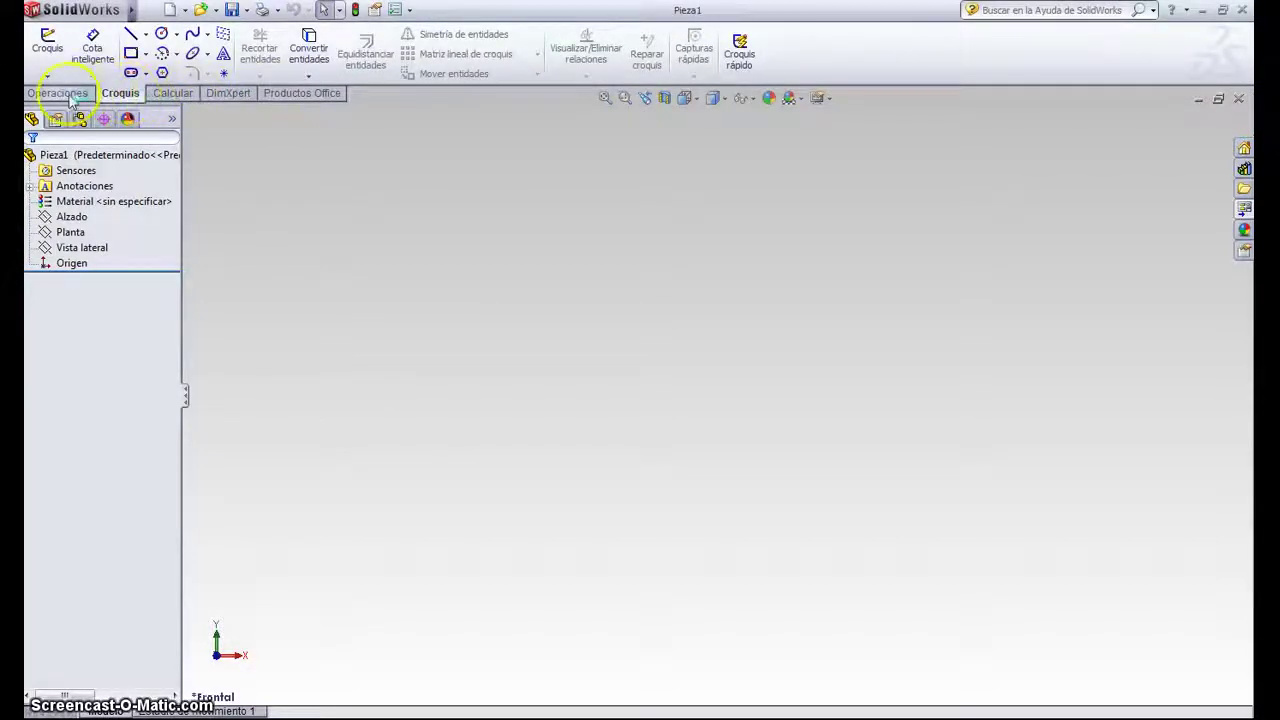
pyautogui.click(57, 93)
pyautogui.click(118, 95)
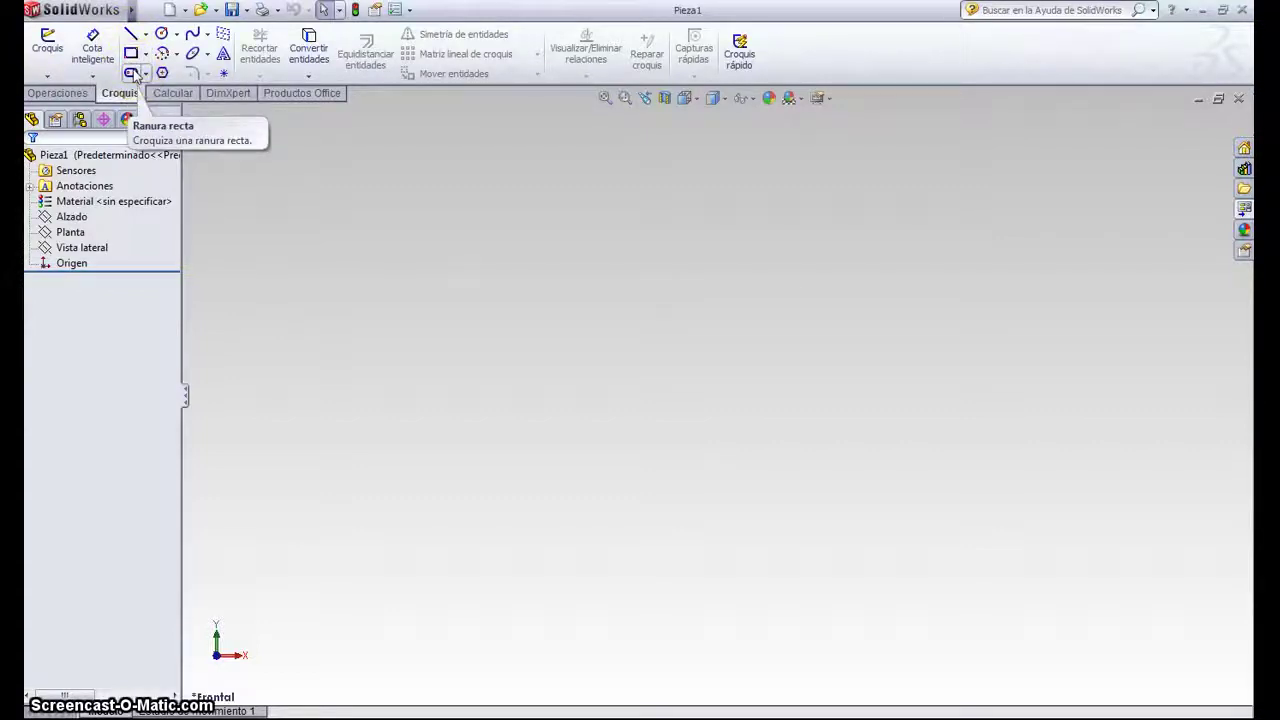
pyautogui.click(163, 35)
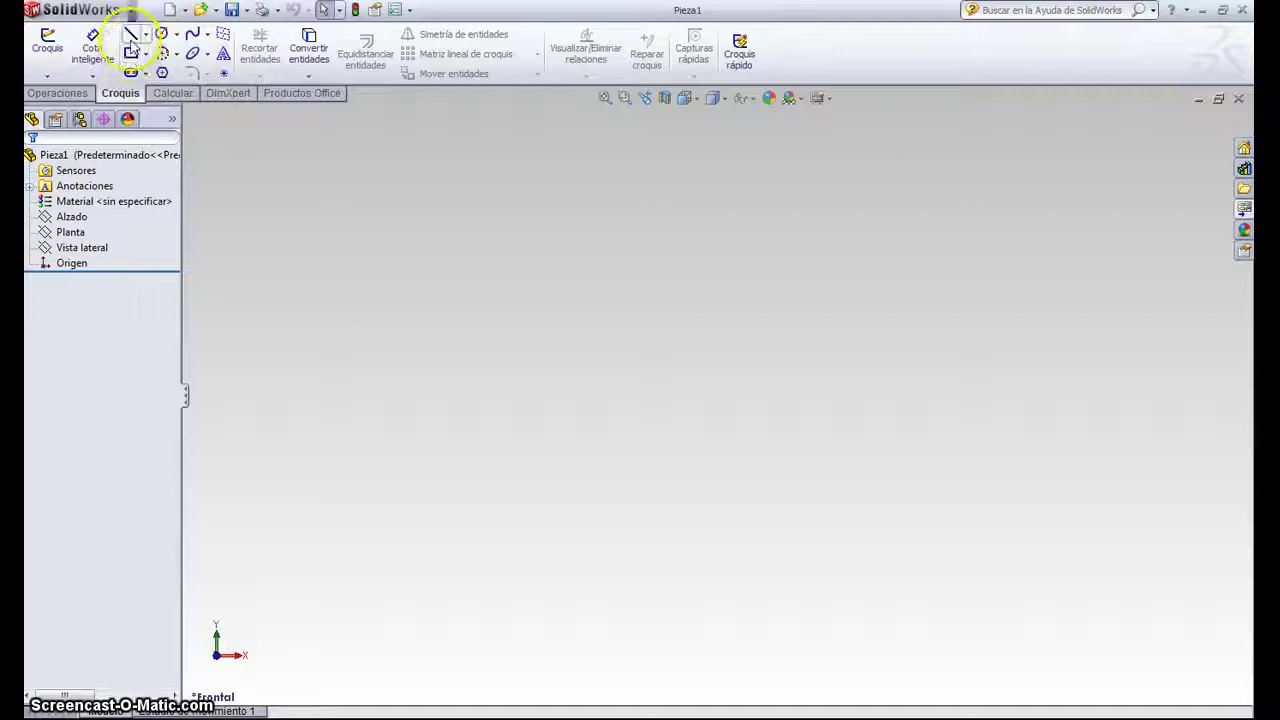
# Open the Options settings from the toolbar dropdown.
pyautogui.click(410, 11)
pyautogui.click(424, 30)
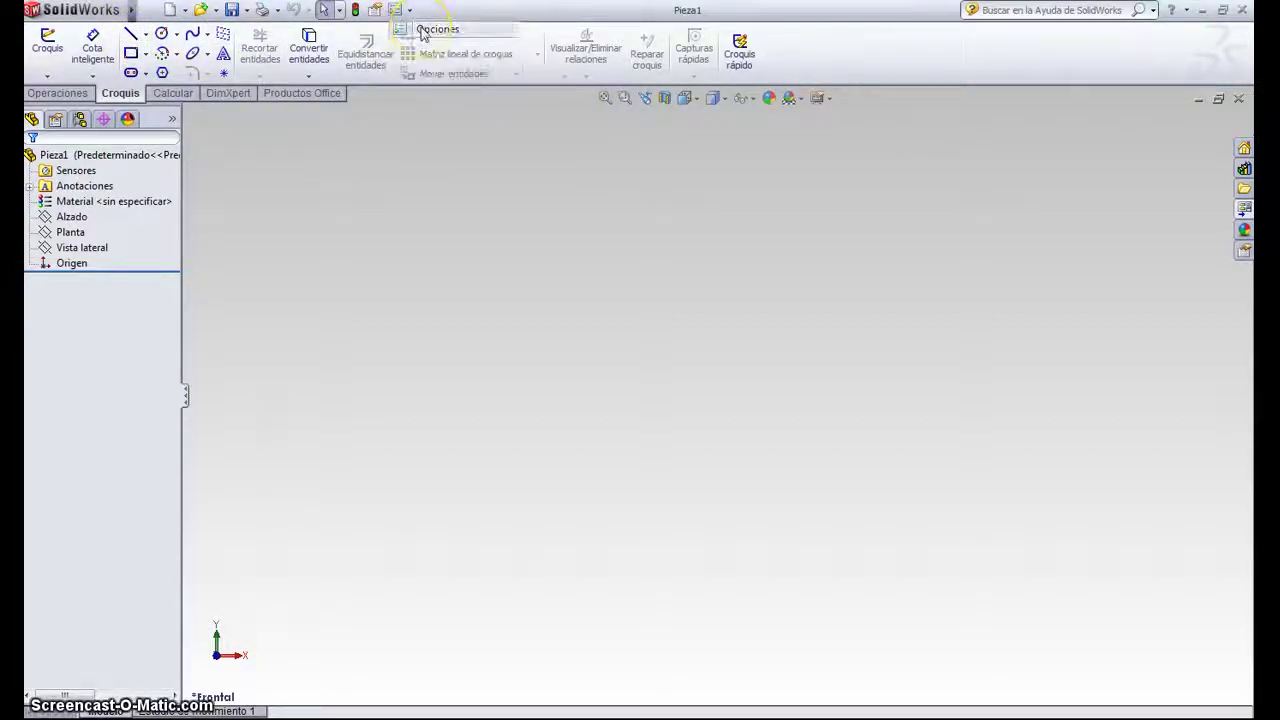
pyautogui.click(365, 52)
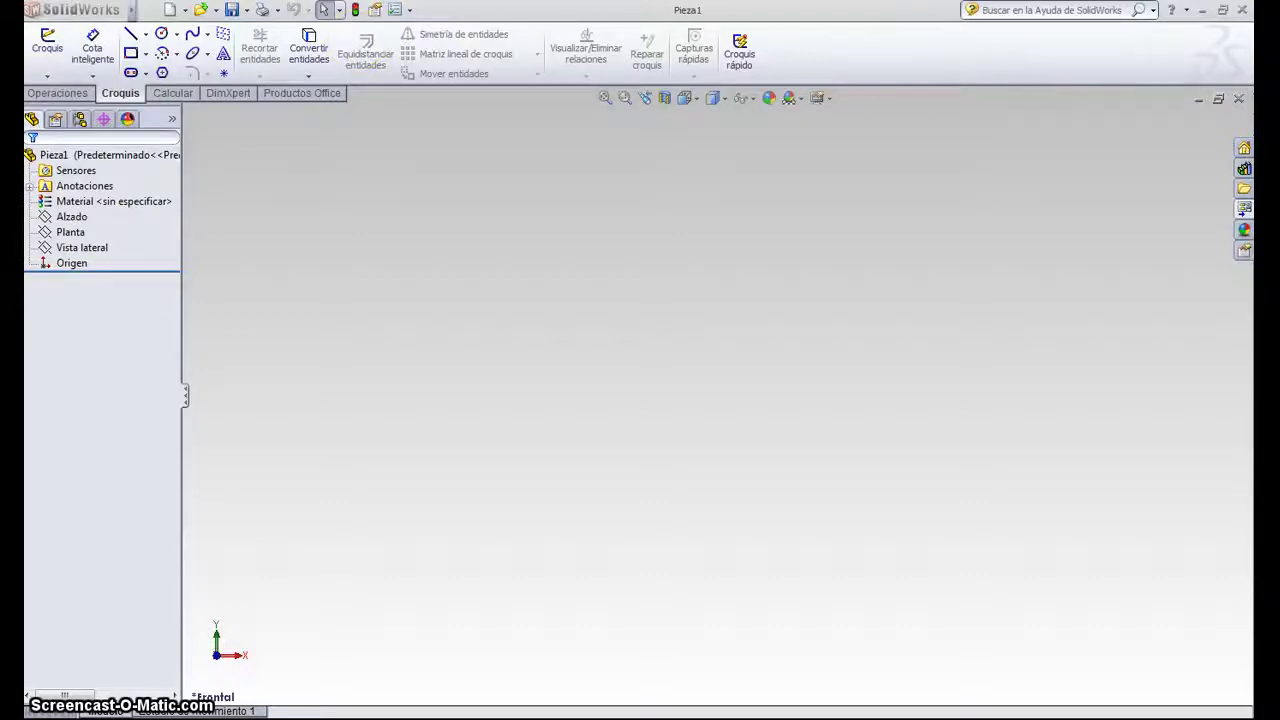
# In Document Properties > Units, choose MMGS (millimetre, gram, second) and accept.
pyautogui.moveTo(343, 114); pyautogui.dragTo(797, 66)
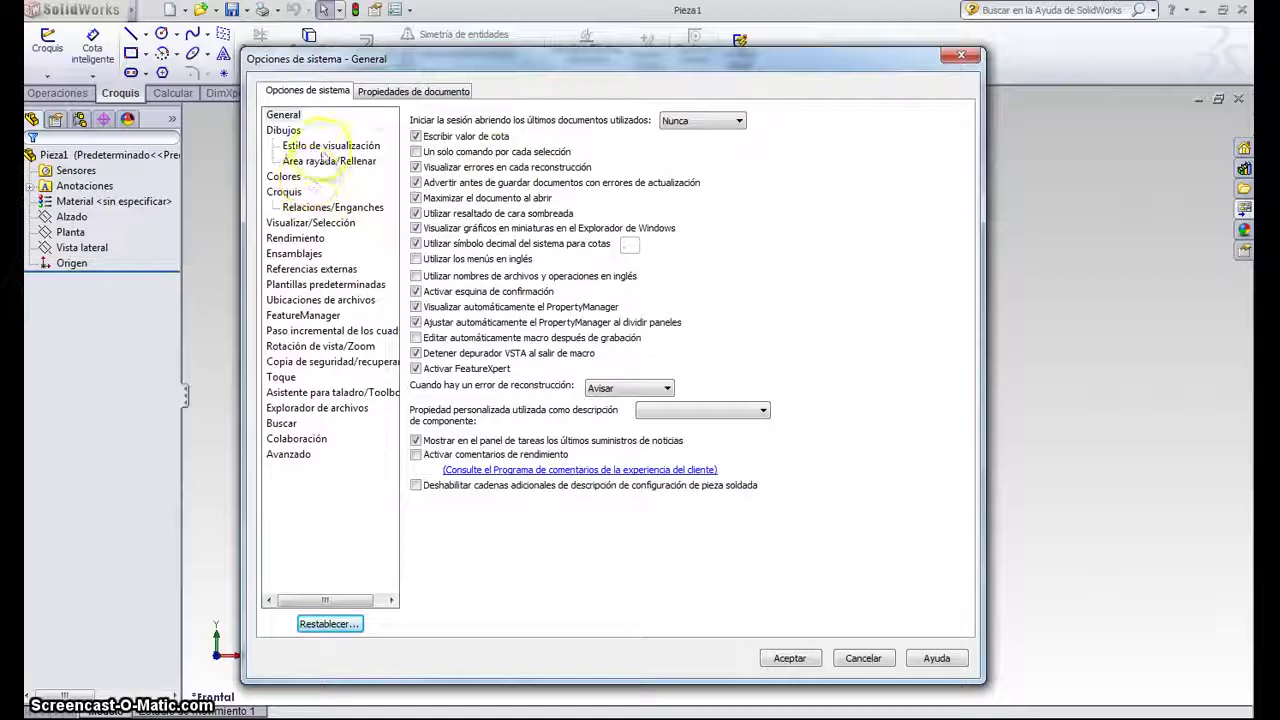
pyautogui.click(405, 90)
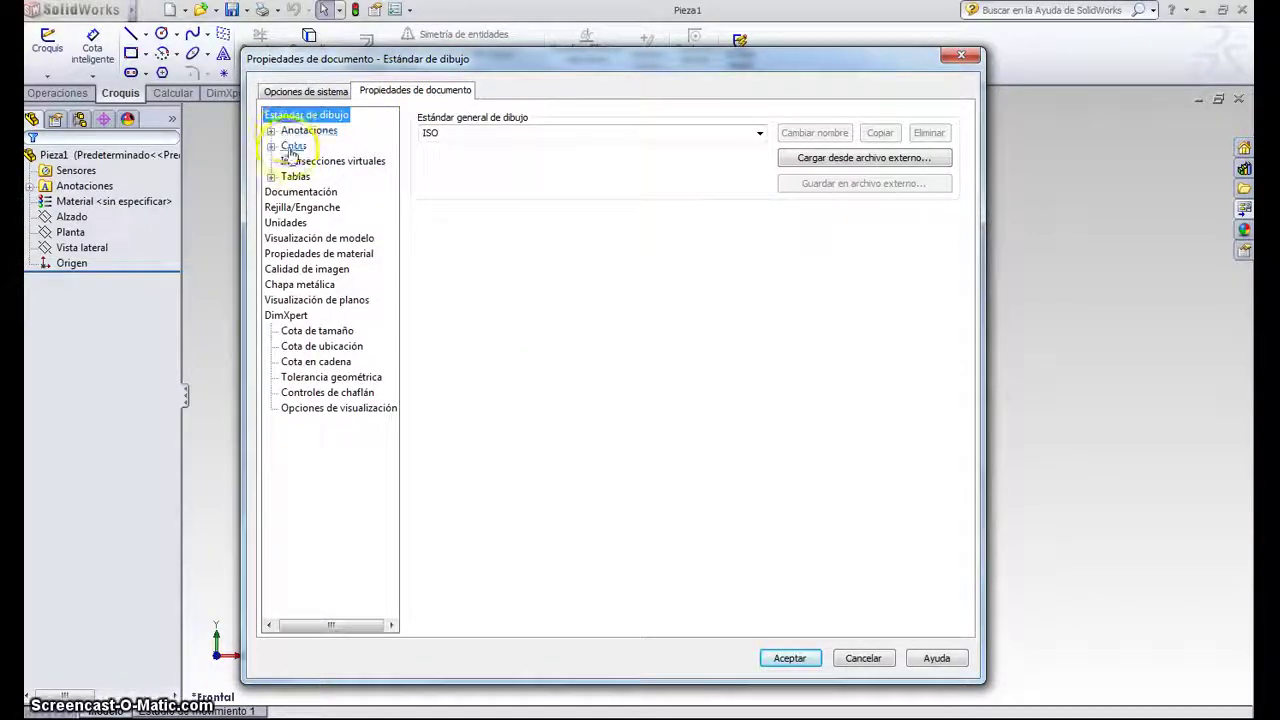
pyautogui.click(285, 222)
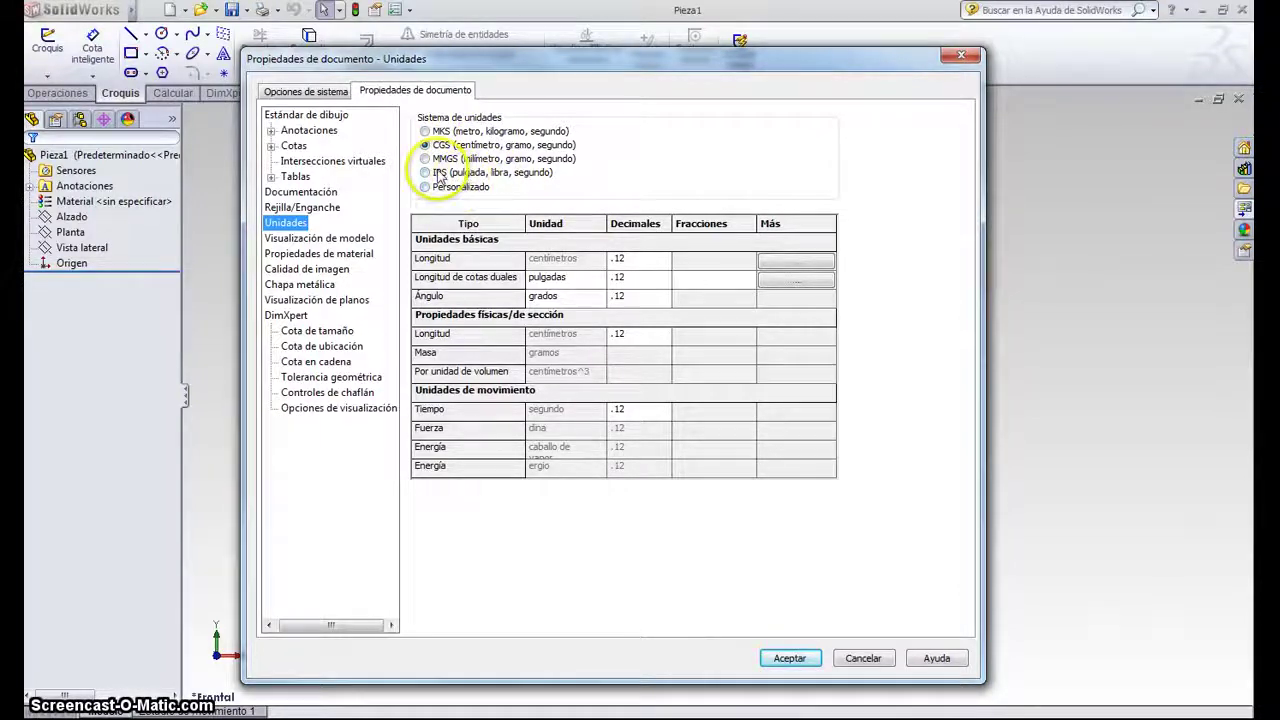
pyautogui.click(432, 132)
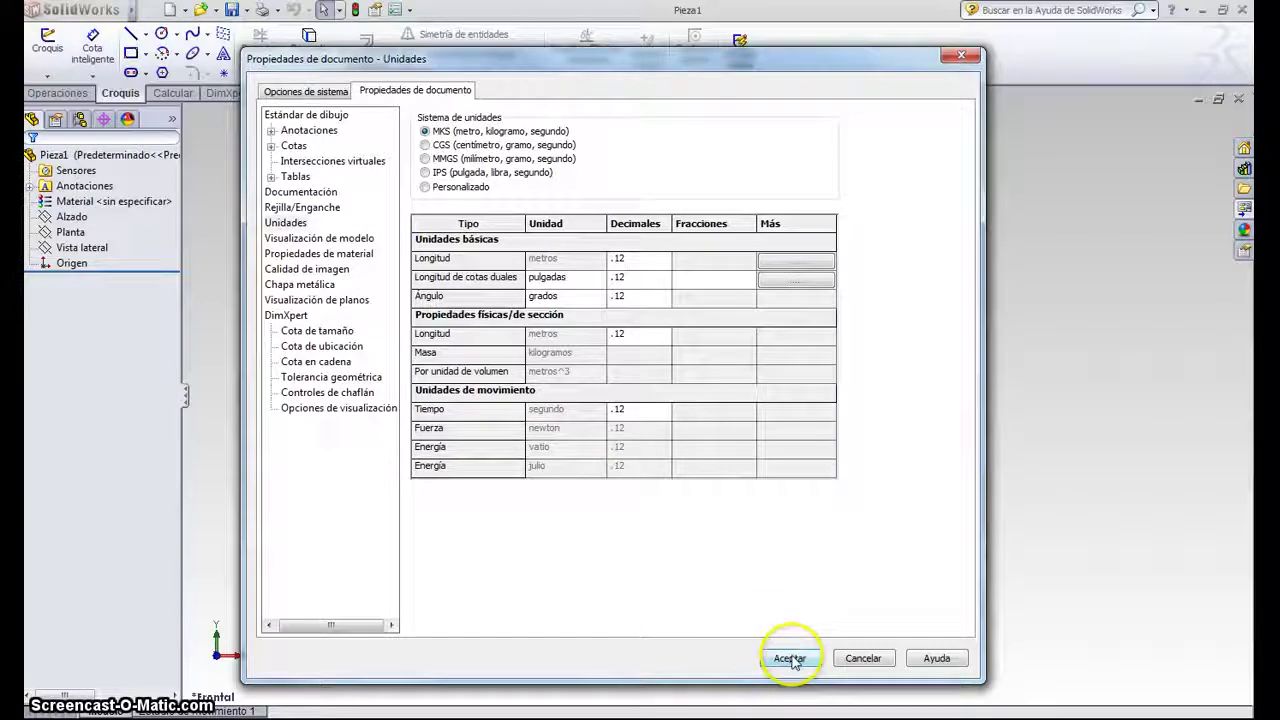
pyautogui.click(425, 158)
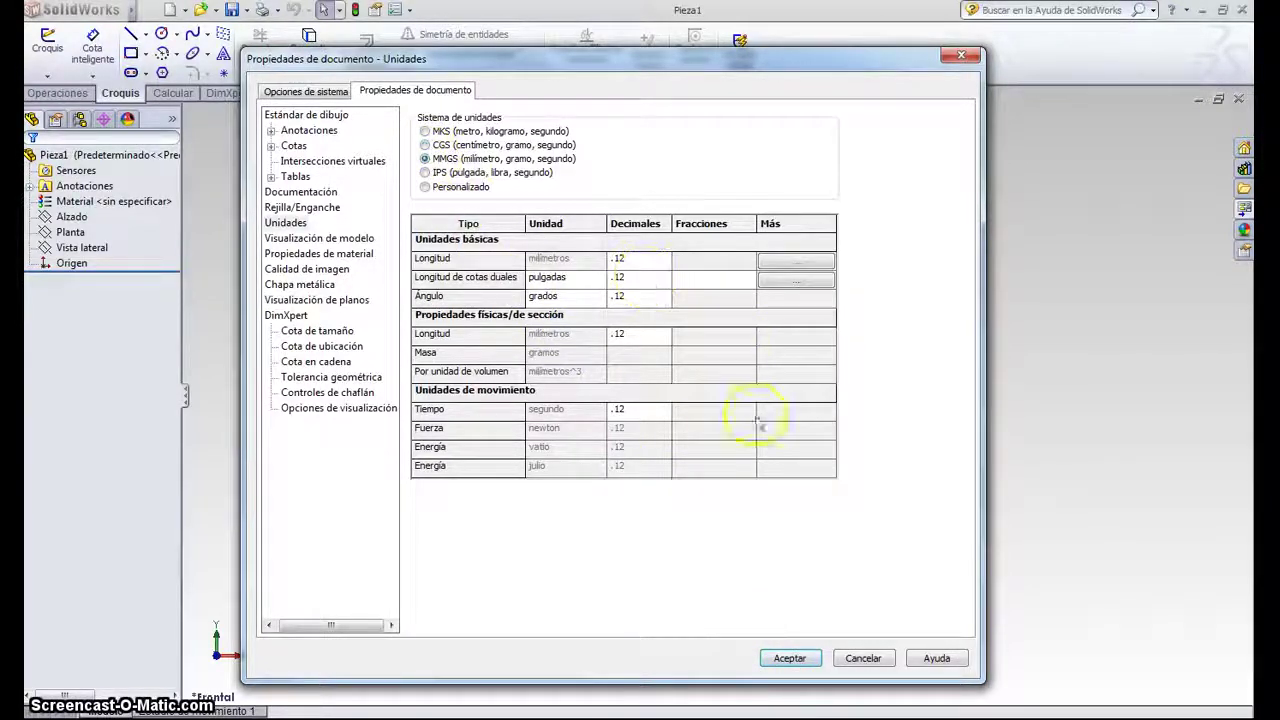
pyautogui.click(789, 658)
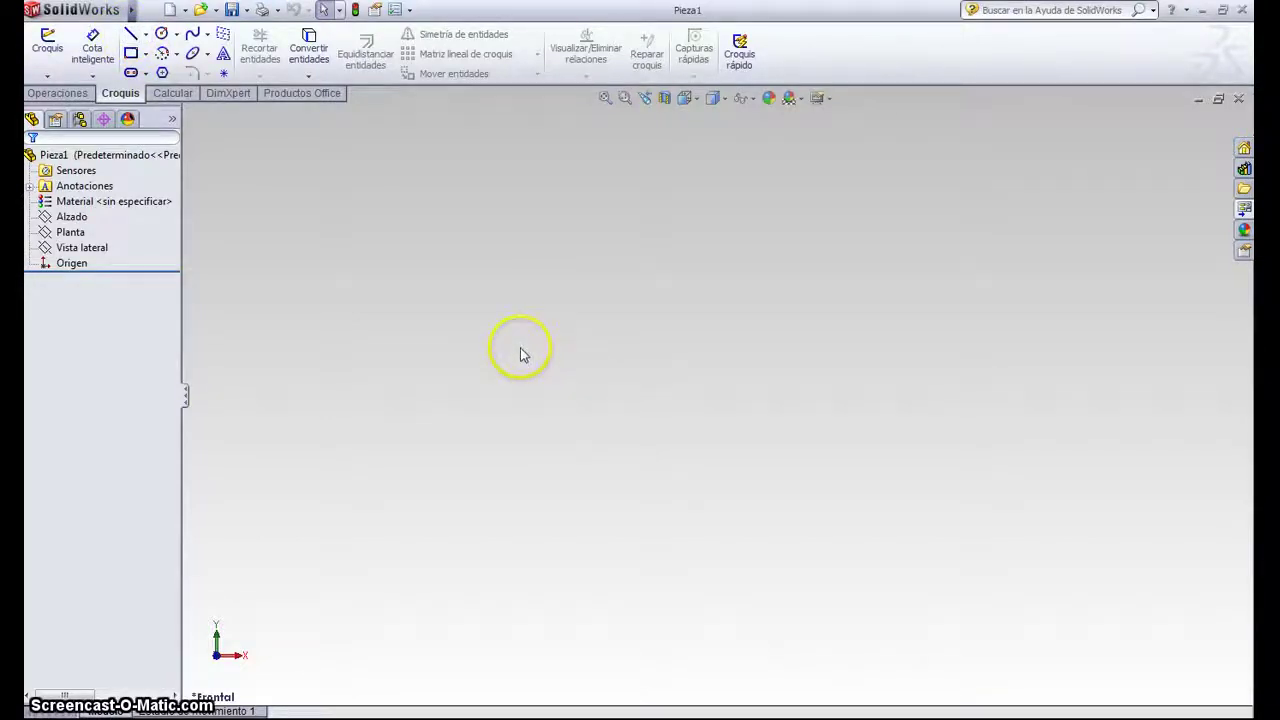
# Open a new sketch, Croquis1, on the Planta reference plane.
pyautogui.click(133, 38)
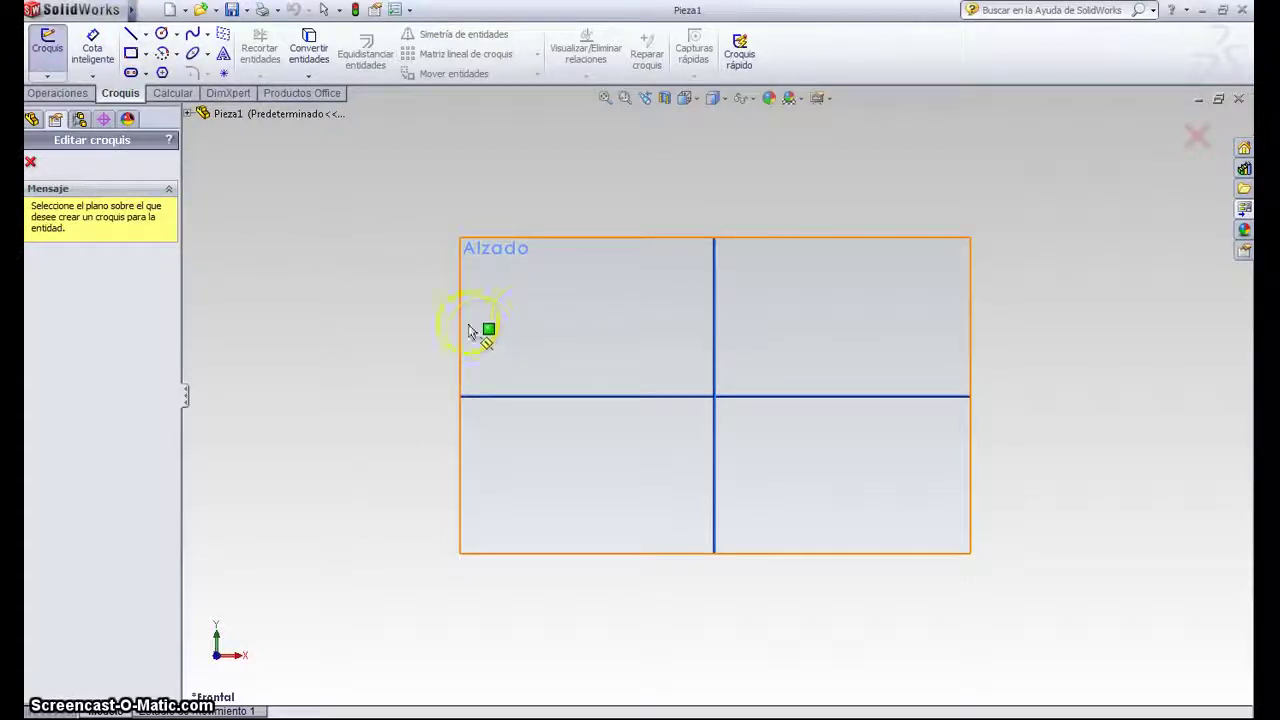
pyautogui.moveTo(543, 357)
pyautogui.mouseDown(button='middle')
pyautogui.moveTo(532, 462)
pyautogui.moveTo(586, 514)
pyautogui.moveTo(631, 526)
pyautogui.moveTo(649, 486)
pyautogui.moveTo(718, 430)
pyautogui.moveTo(786, 420)
pyautogui.moveTo(786, 506)
pyautogui.moveTo(737, 571)
pyautogui.moveTo(713, 472)
pyautogui.moveTo(749, 349)
pyautogui.moveTo(857, 366)
pyautogui.mouseUp(button='middle')
pyautogui.moveTo(494, 523)
pyautogui.mouseDown(button='middle')
pyautogui.moveTo(571, 514)
pyautogui.moveTo(515, 478)
pyautogui.moveTo(514, 490)
pyautogui.mouseUp(button='middle')
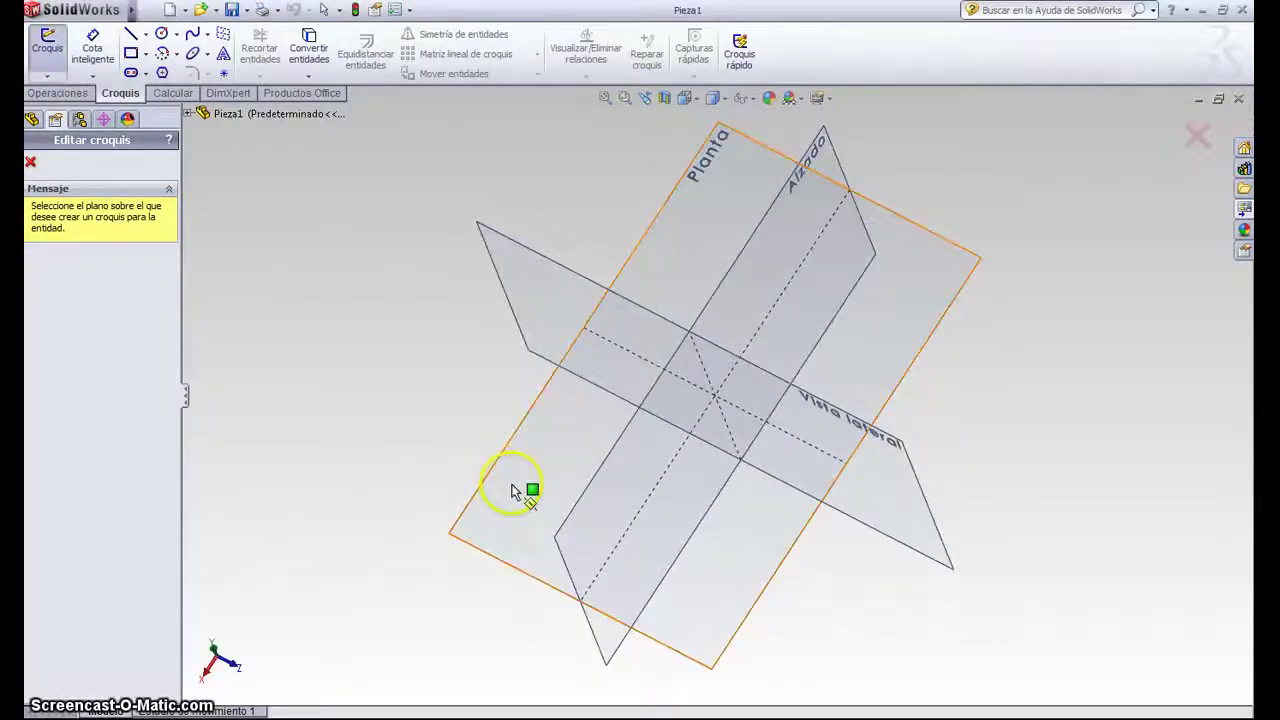
pyautogui.click(520, 474)
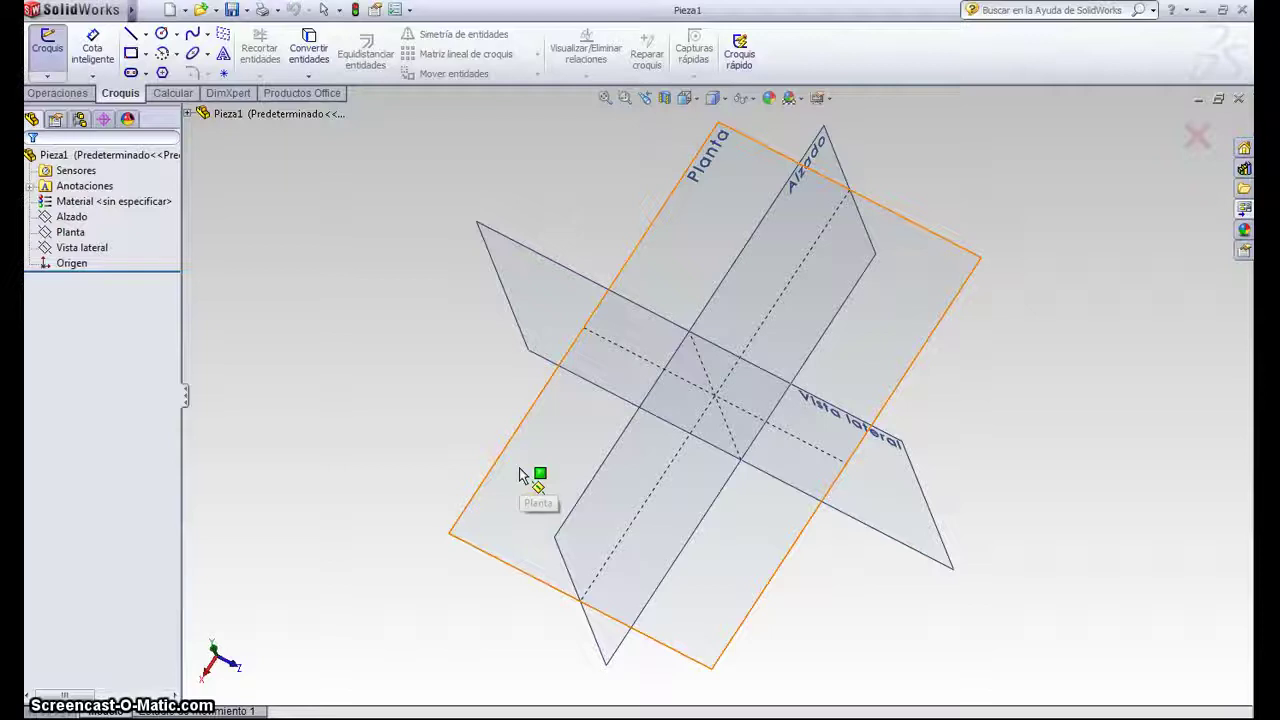
pyautogui.click(519, 474)
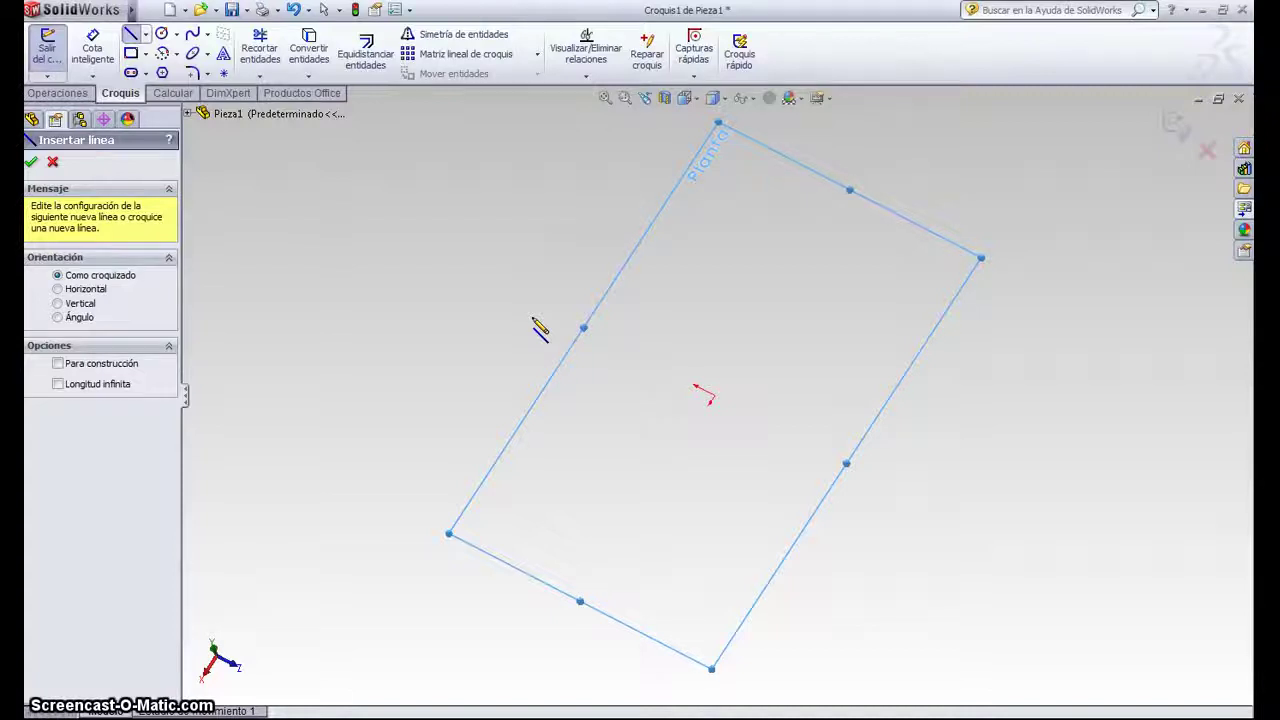
pyautogui.scroll(2, 737, 457)
pyautogui.scroll(-3, 737, 457)
pyautogui.scroll(-2, 700, 445)
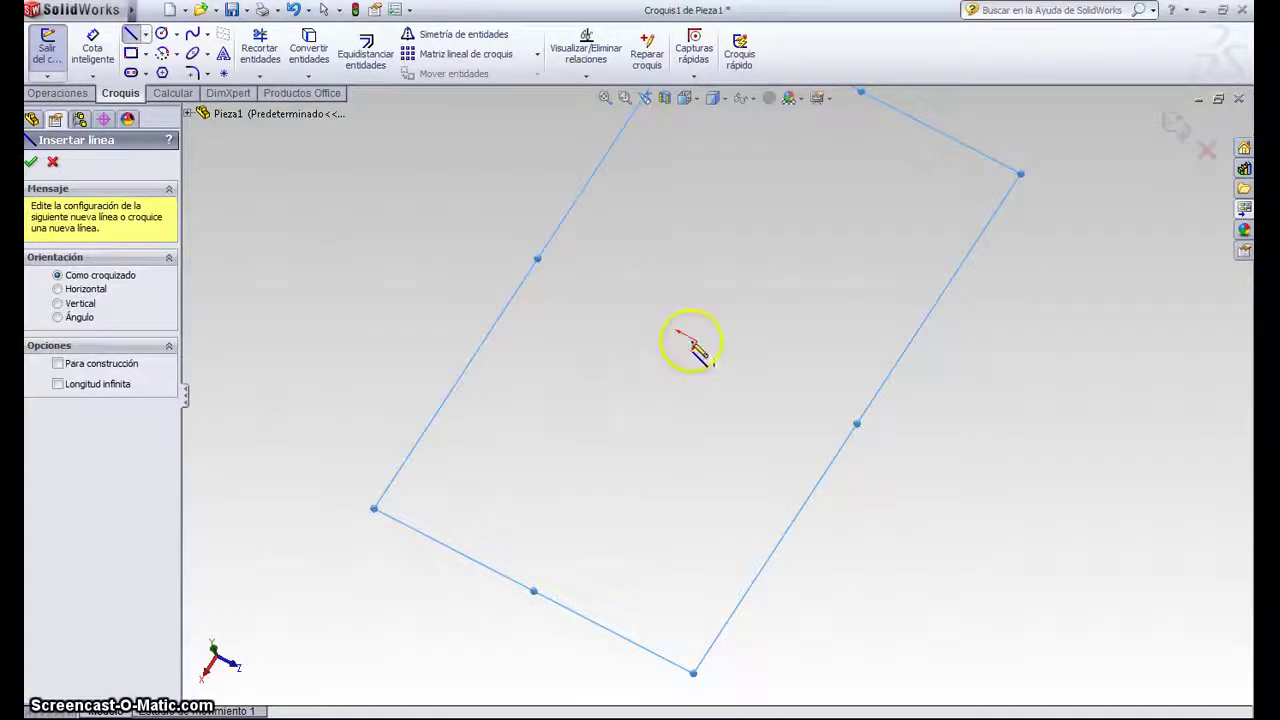
# Draw a closed eight-line L-shaped outline and view it from the top.
pyautogui.moveTo(697, 343); pyautogui.dragTo(640, 316)
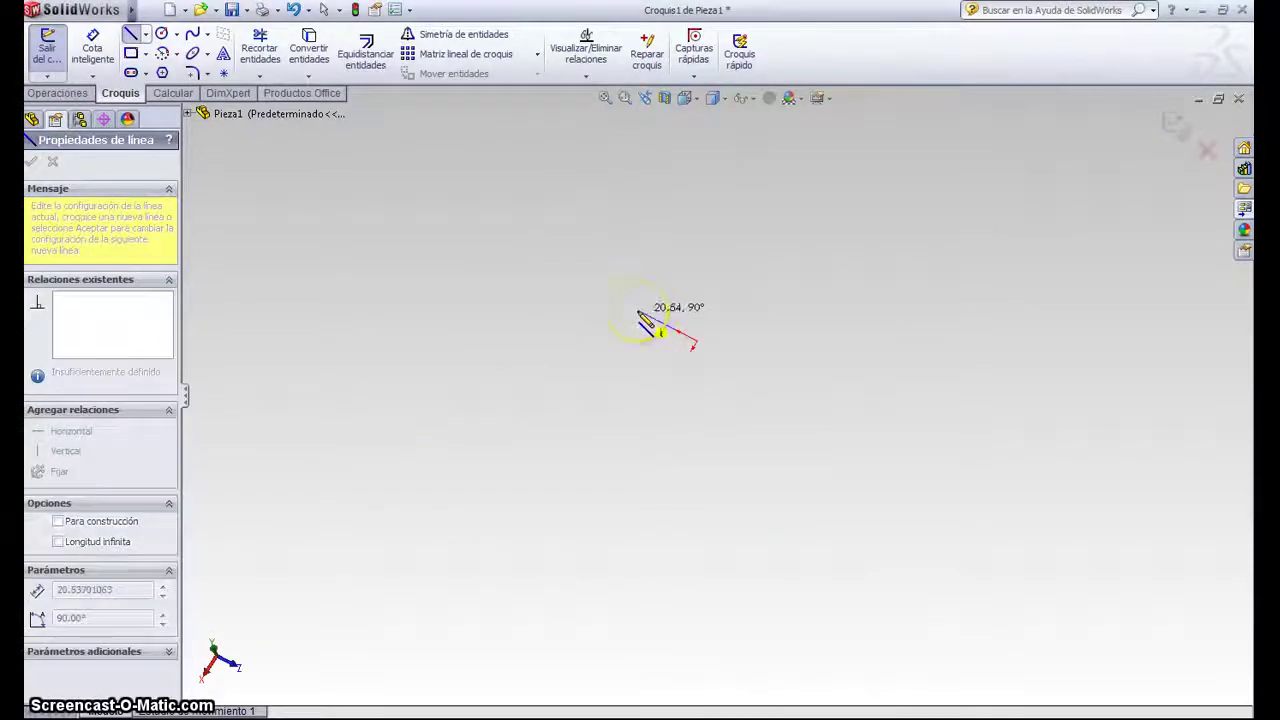
pyautogui.click(638, 311)
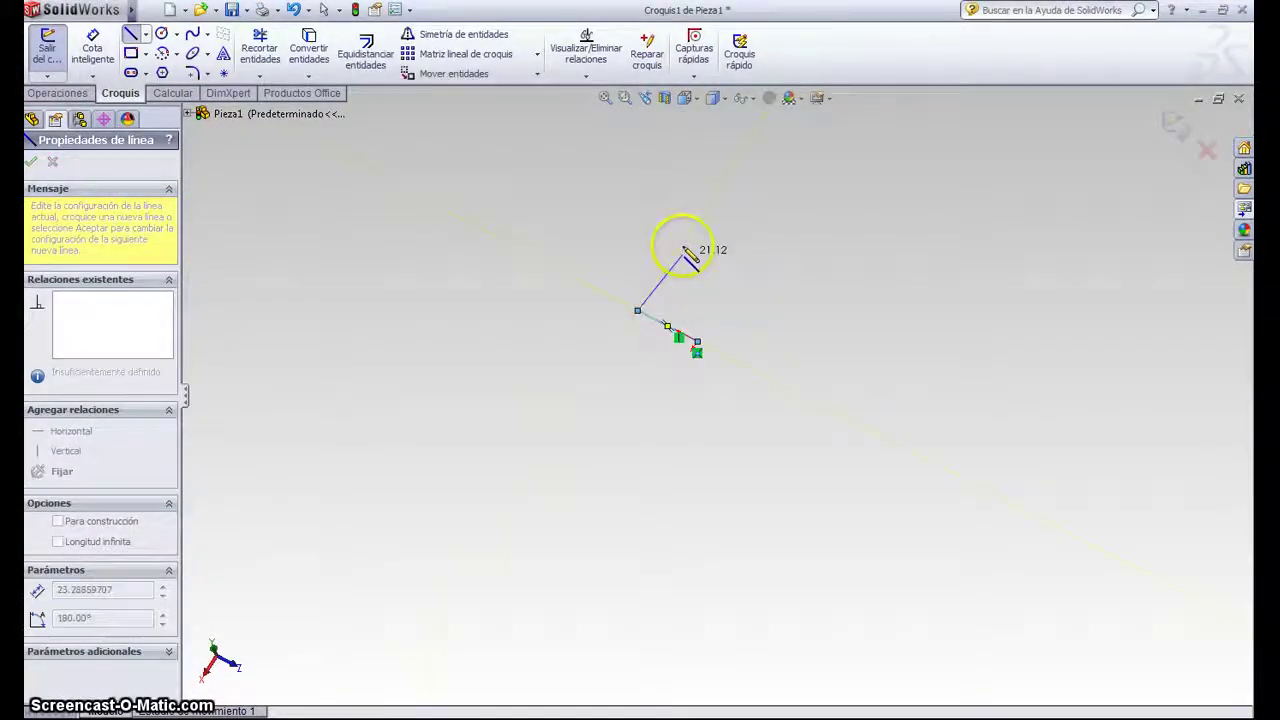
pyautogui.click(682, 241)
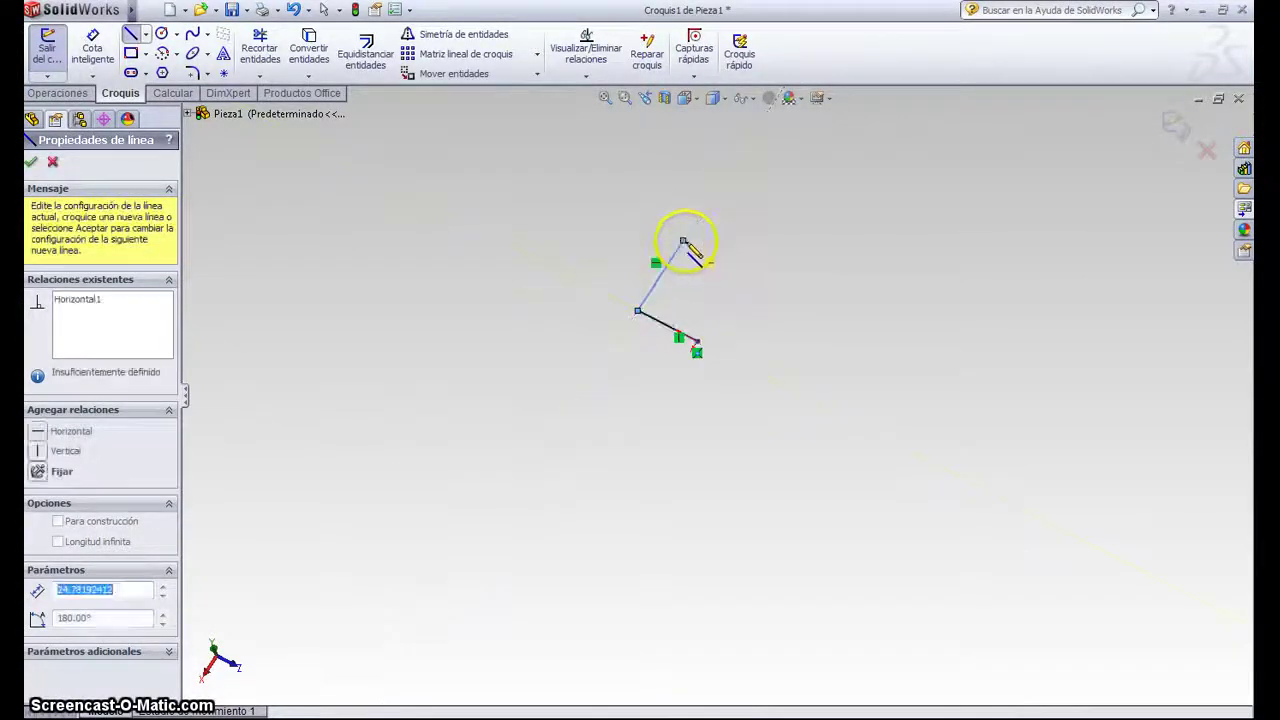
pyautogui.click(773, 288)
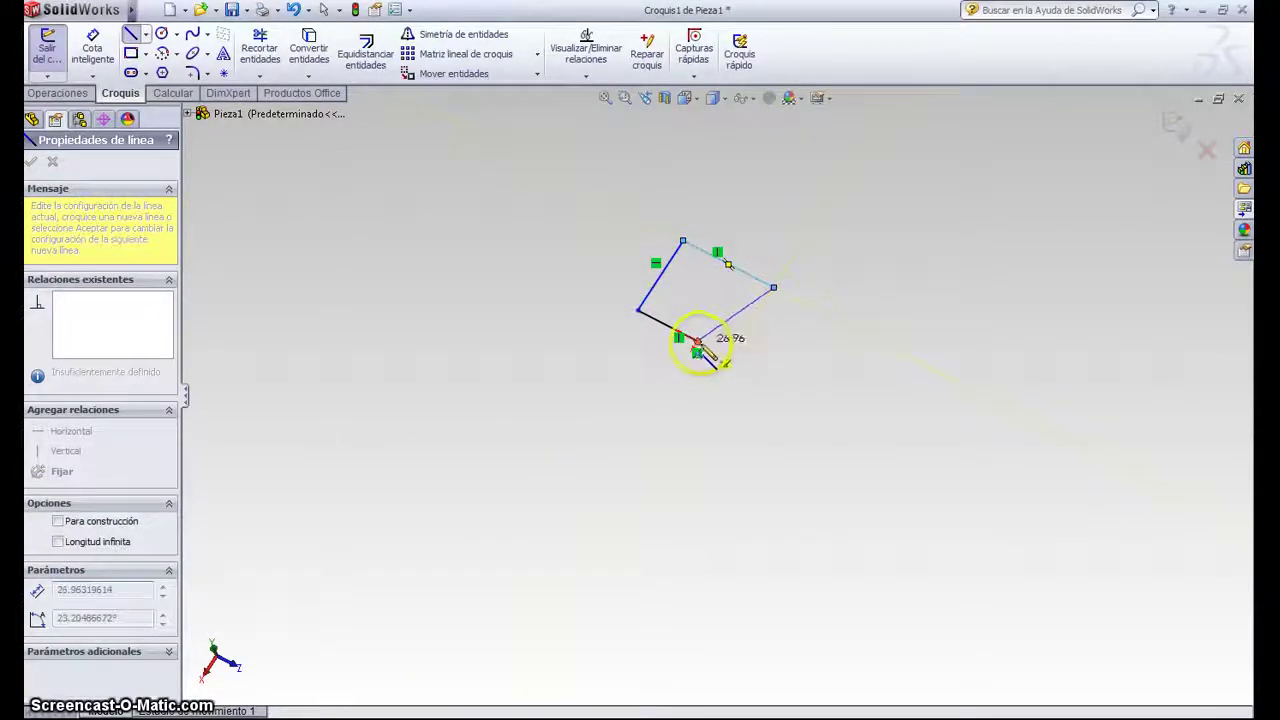
pyautogui.click(667, 478)
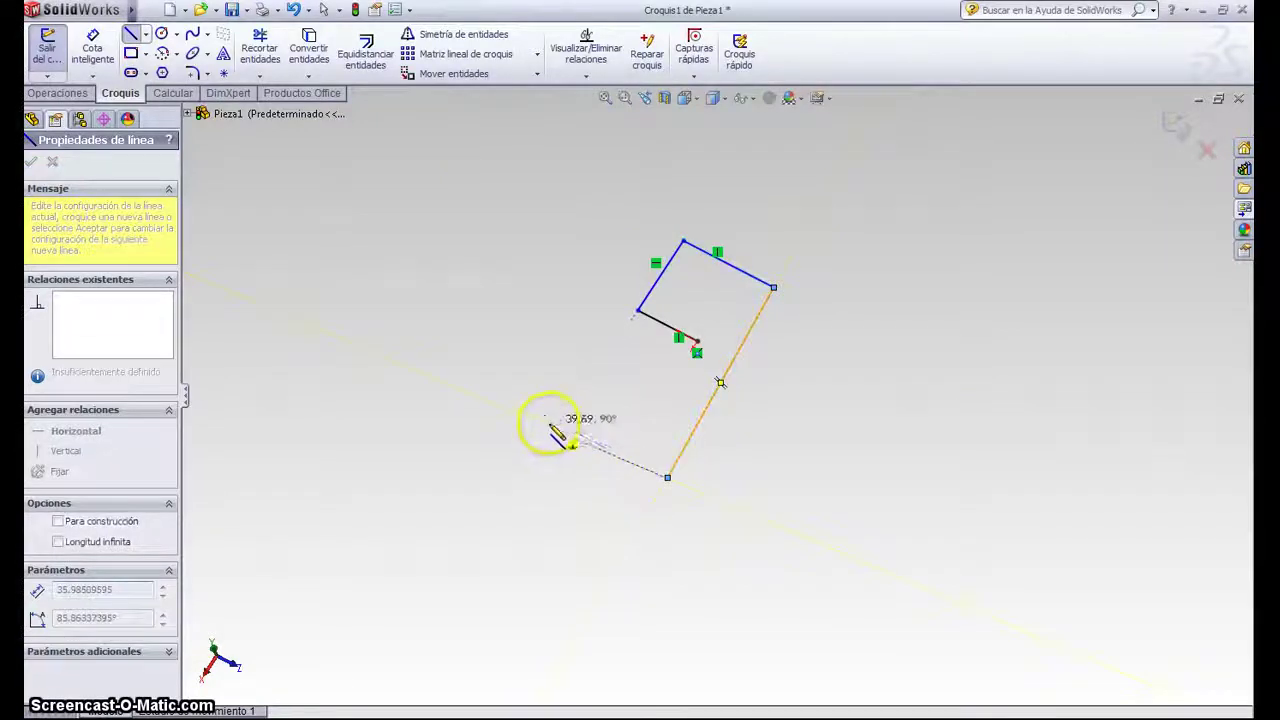
pyautogui.click(524, 404)
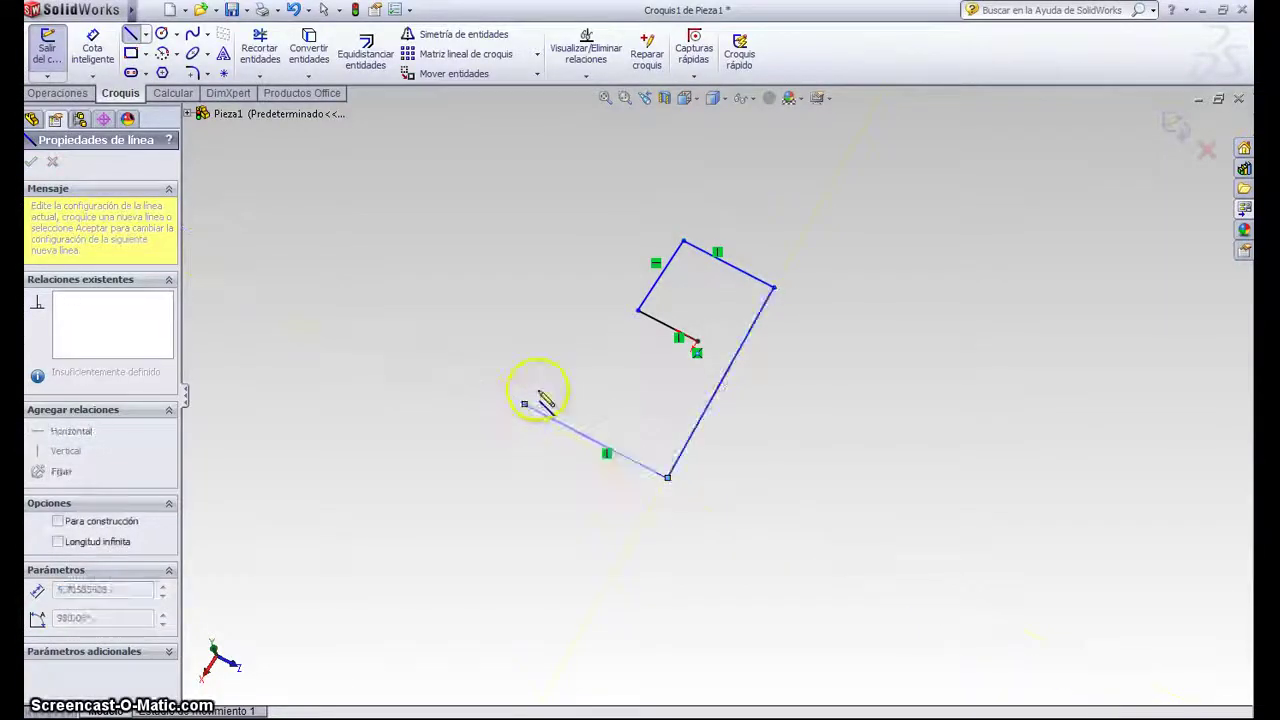
pyautogui.click(573, 330)
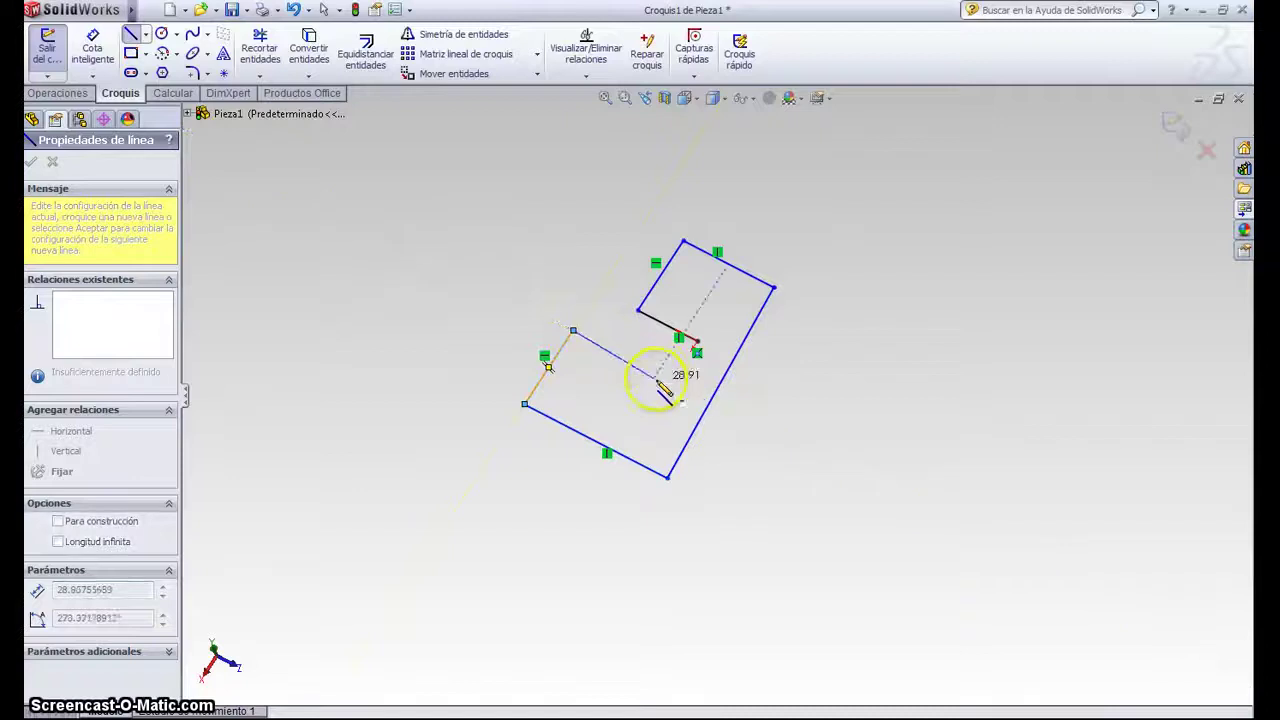
pyautogui.click(655, 406)
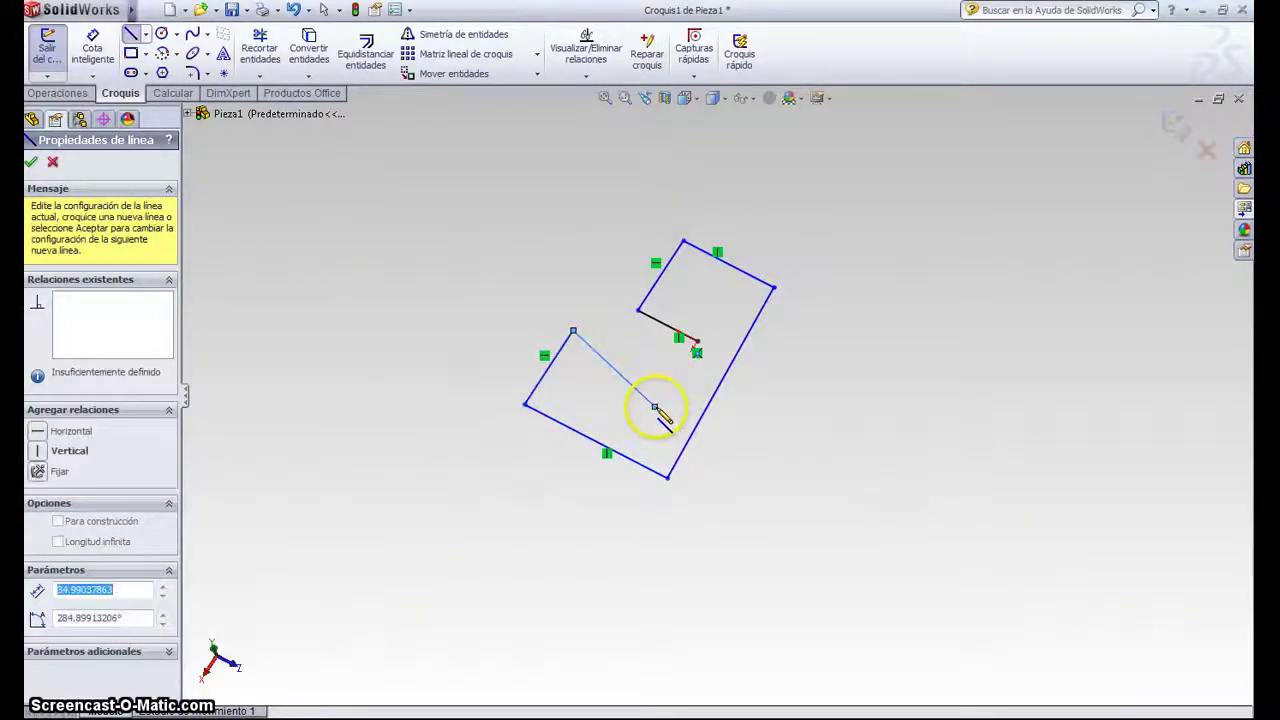
pyautogui.click(697, 343)
pyautogui.moveTo(880, 371)
pyautogui.mouseDown(button='middle')
pyautogui.moveTo(797, 414)
pyautogui.moveTo(855, 360)
pyautogui.mouseUp(button='middle')
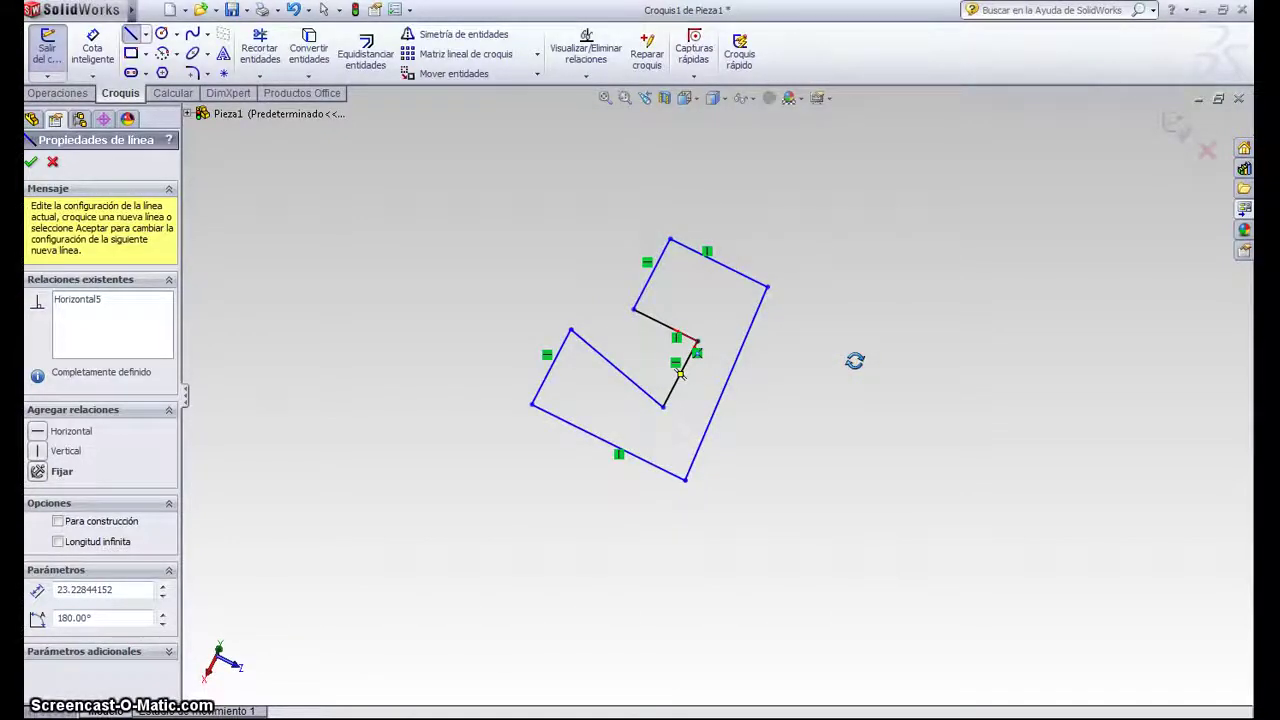
pyautogui.hotkey('ctrl', '5')
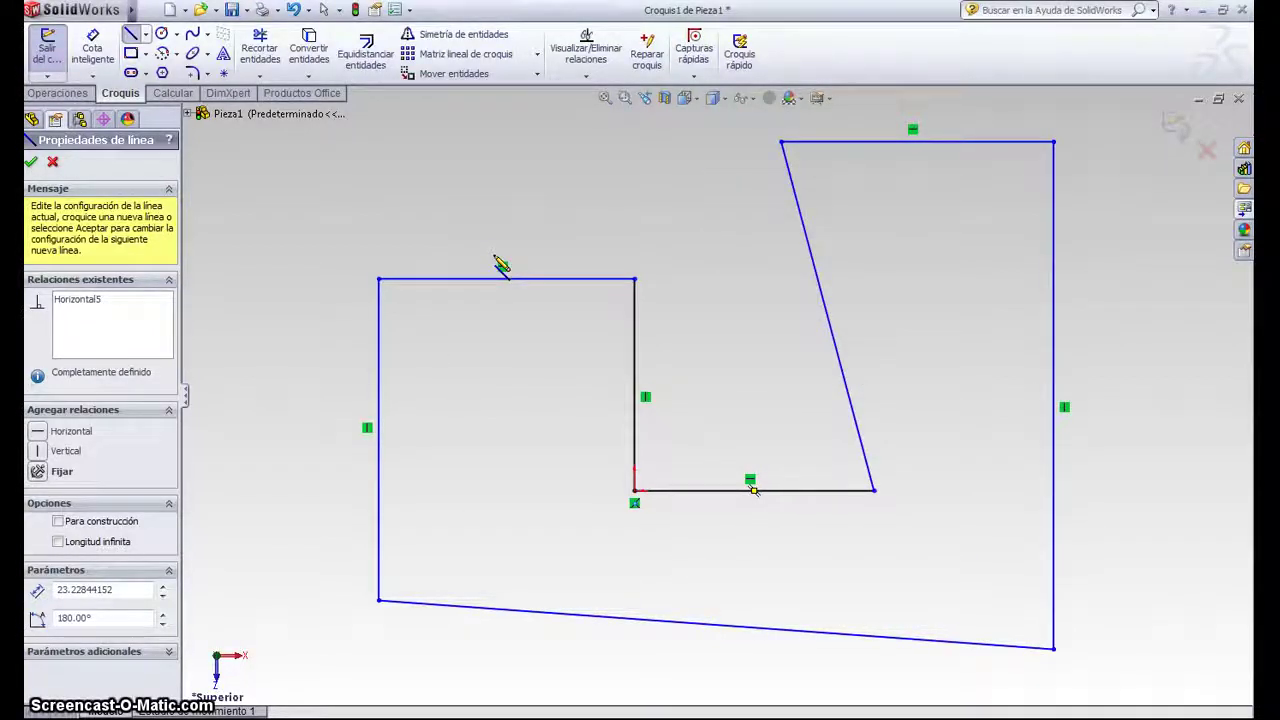
# Dimension the left edge to 35 mm and the inner step edge to 20 mm.
pyautogui.click(92, 48)
pyautogui.click(378, 385)
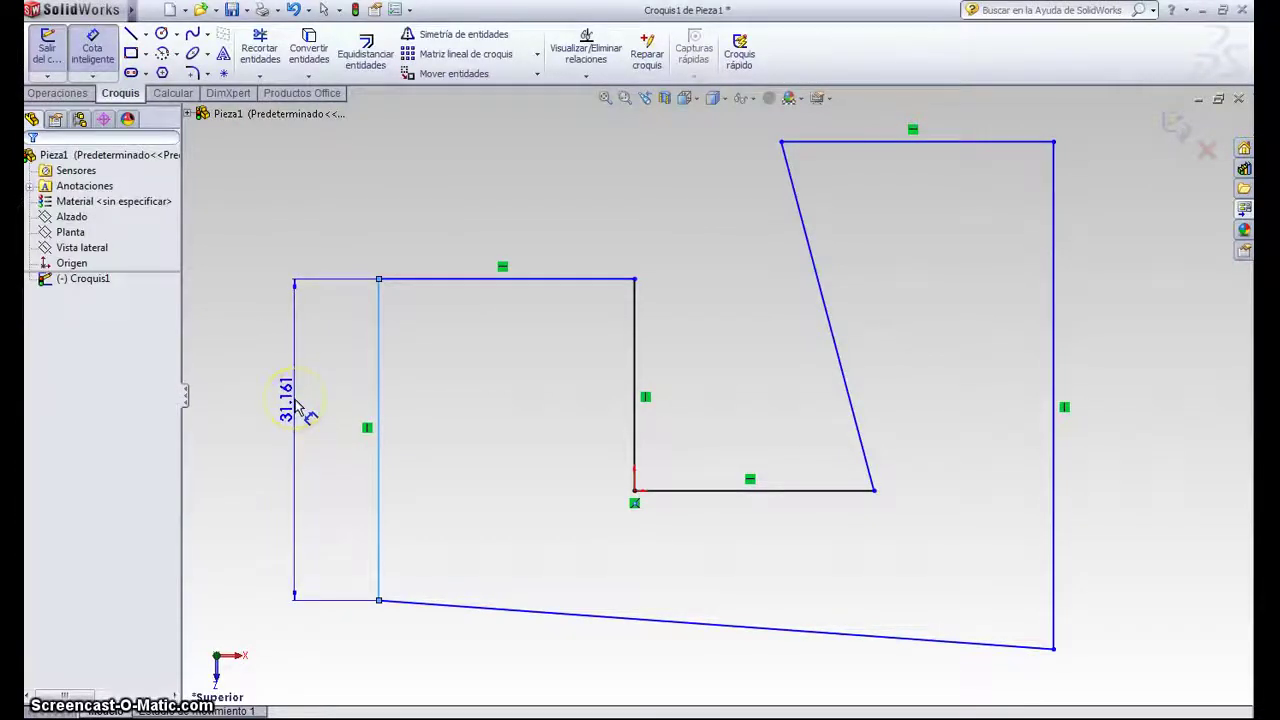
pyautogui.click(296, 405)
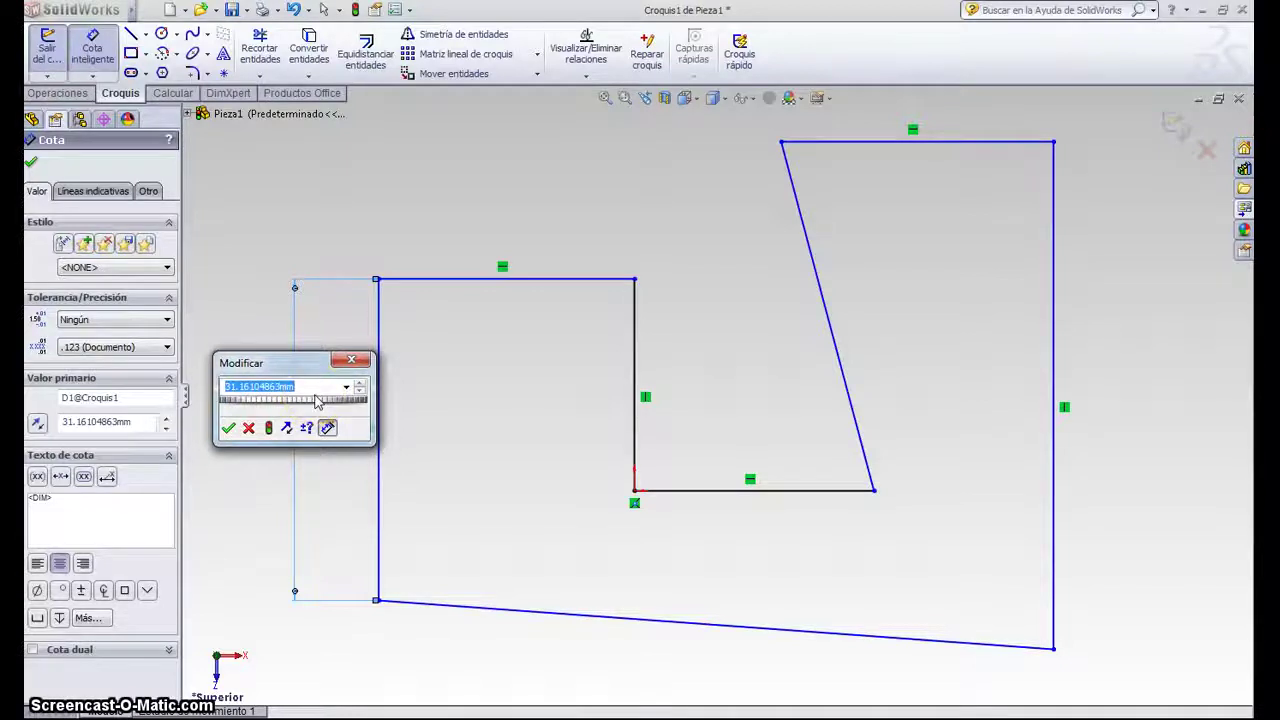
pyautogui.write('35')
pyautogui.press('Return')
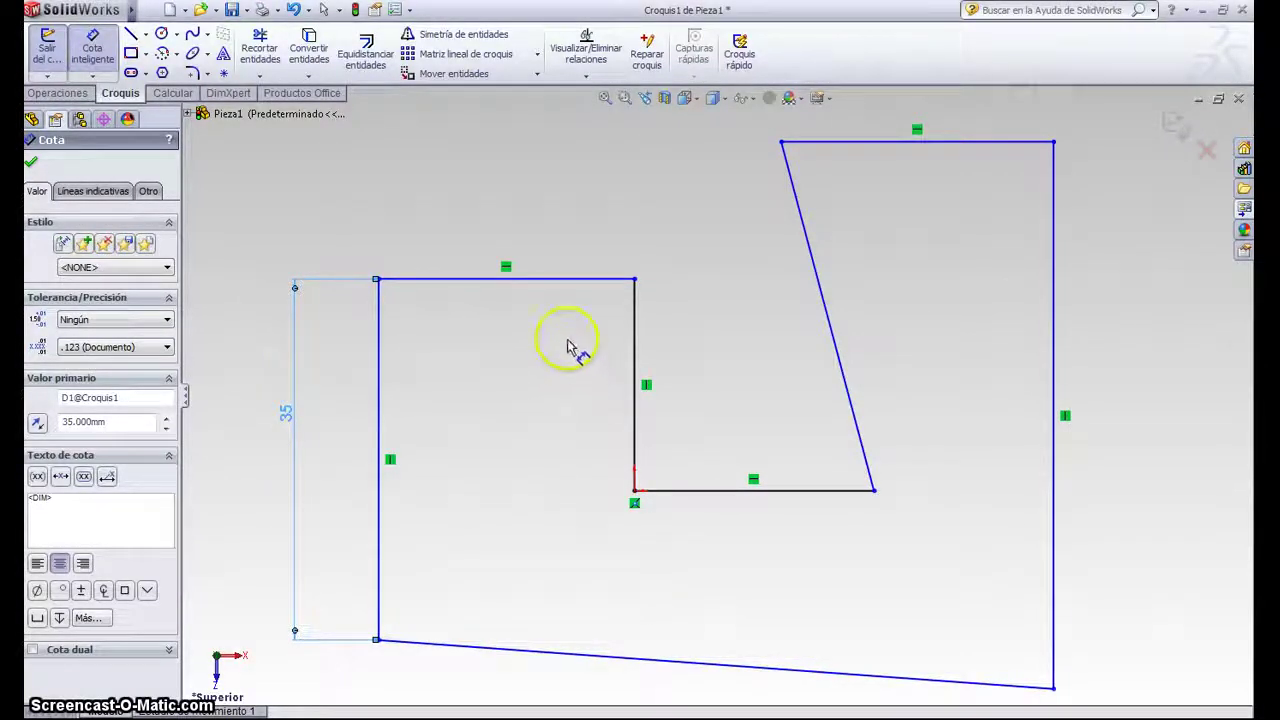
pyautogui.click(636, 327)
pyautogui.click(715, 345)
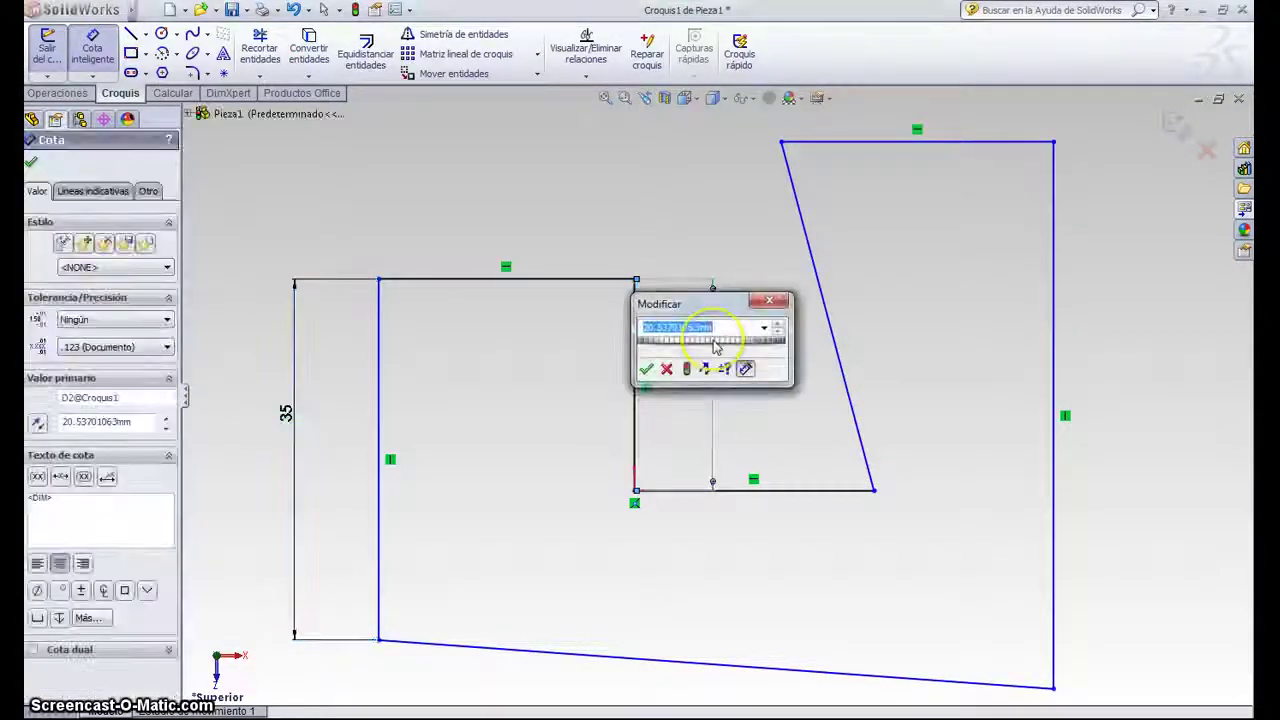
pyautogui.write('20')
pyautogui.press('Return')
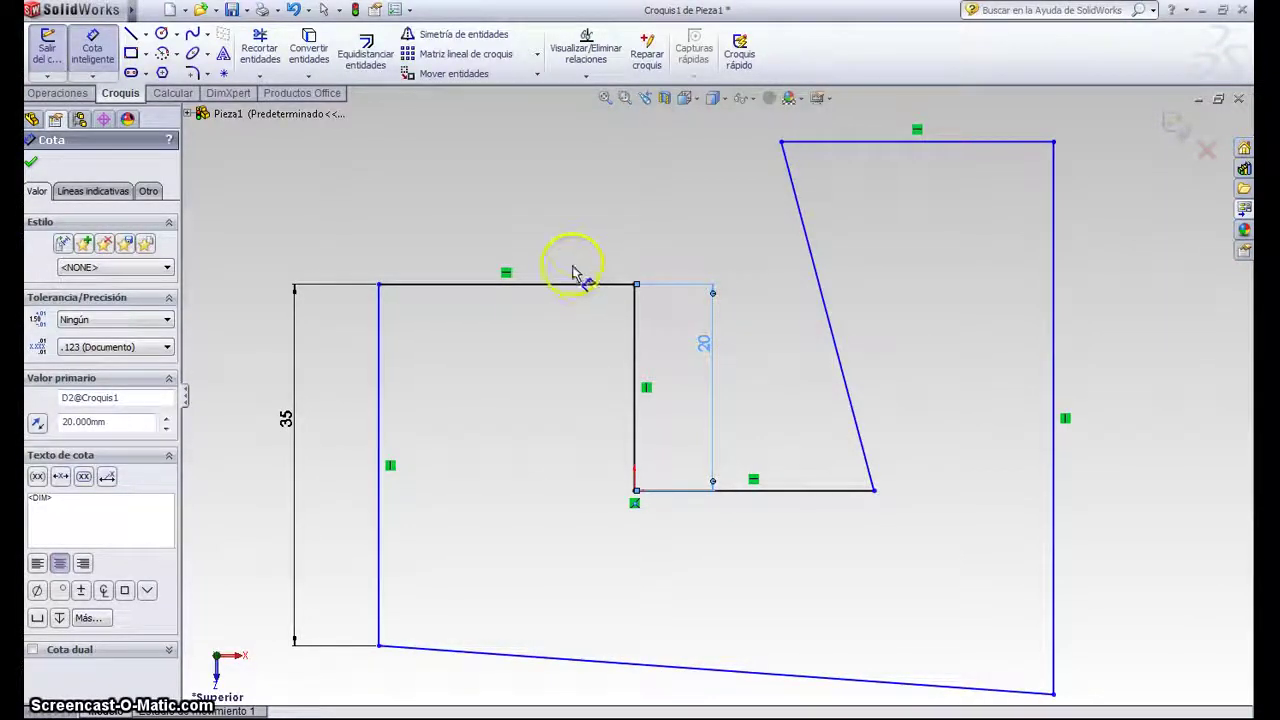
# Set a 25 mm width between the left edge and the step edge.
pyautogui.click(382, 323)
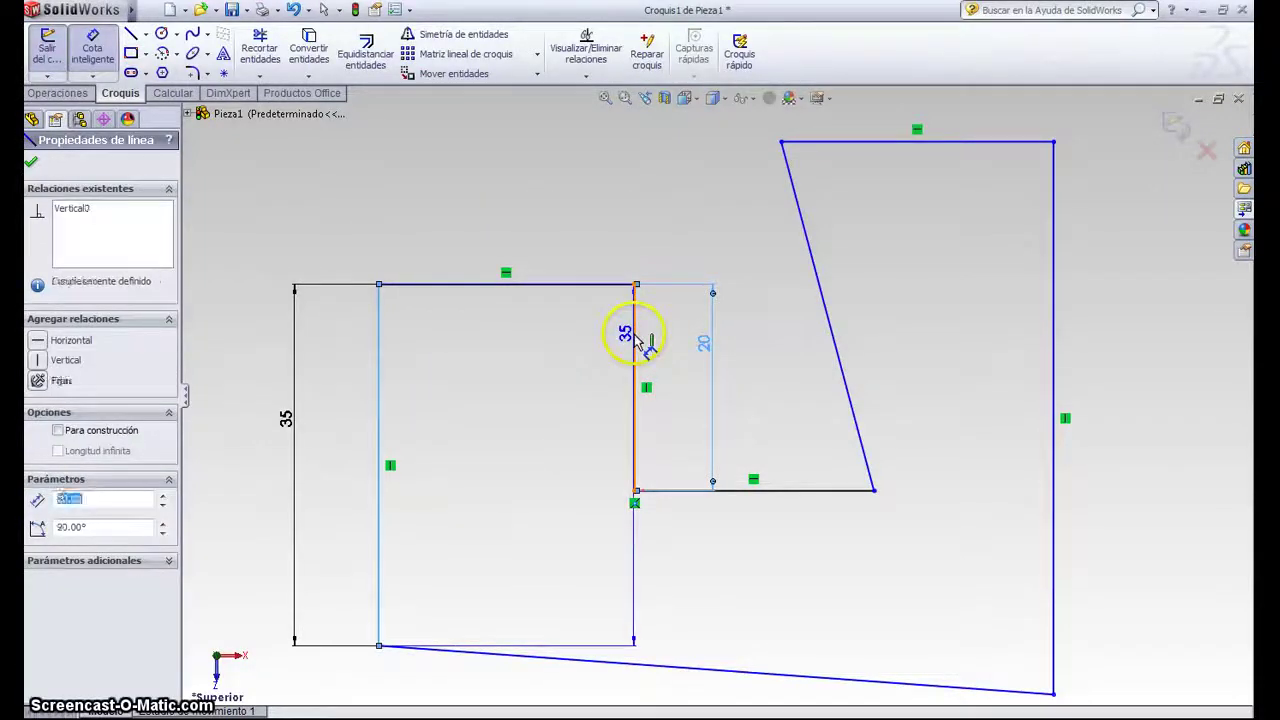
pyautogui.click(636, 340)
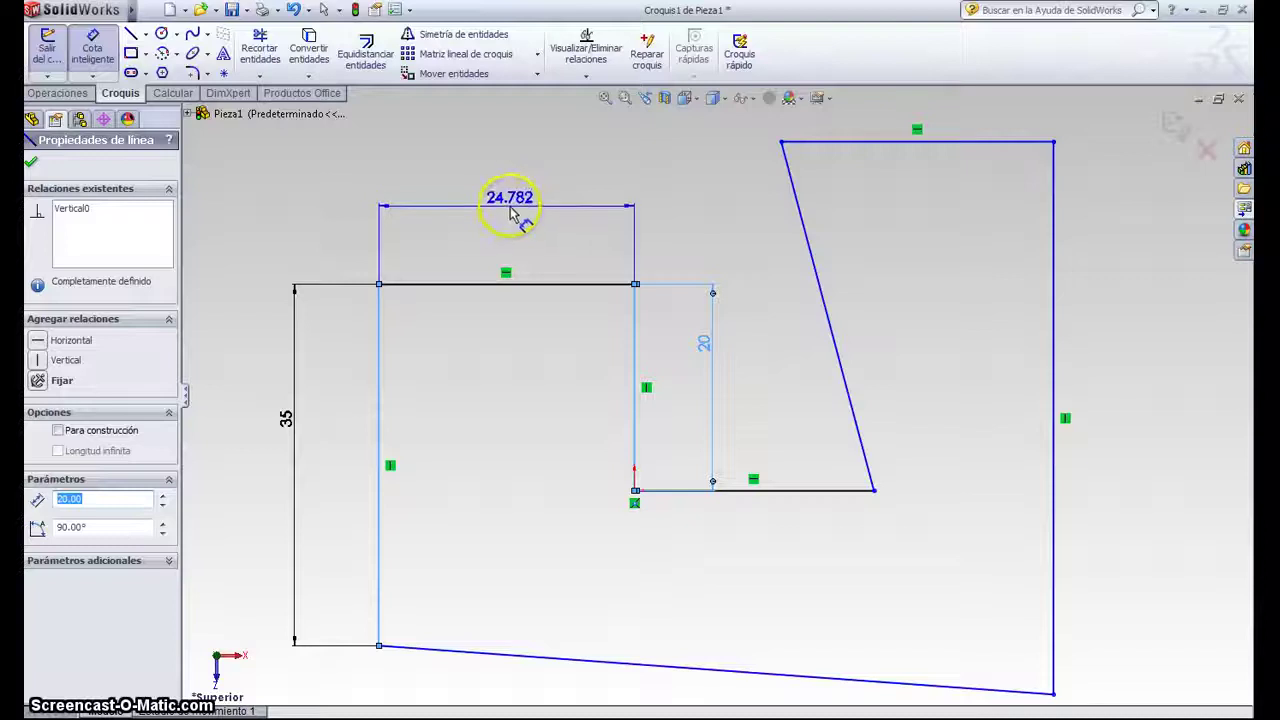
pyautogui.click(514, 208)
pyautogui.write('25')
pyautogui.press('Return')
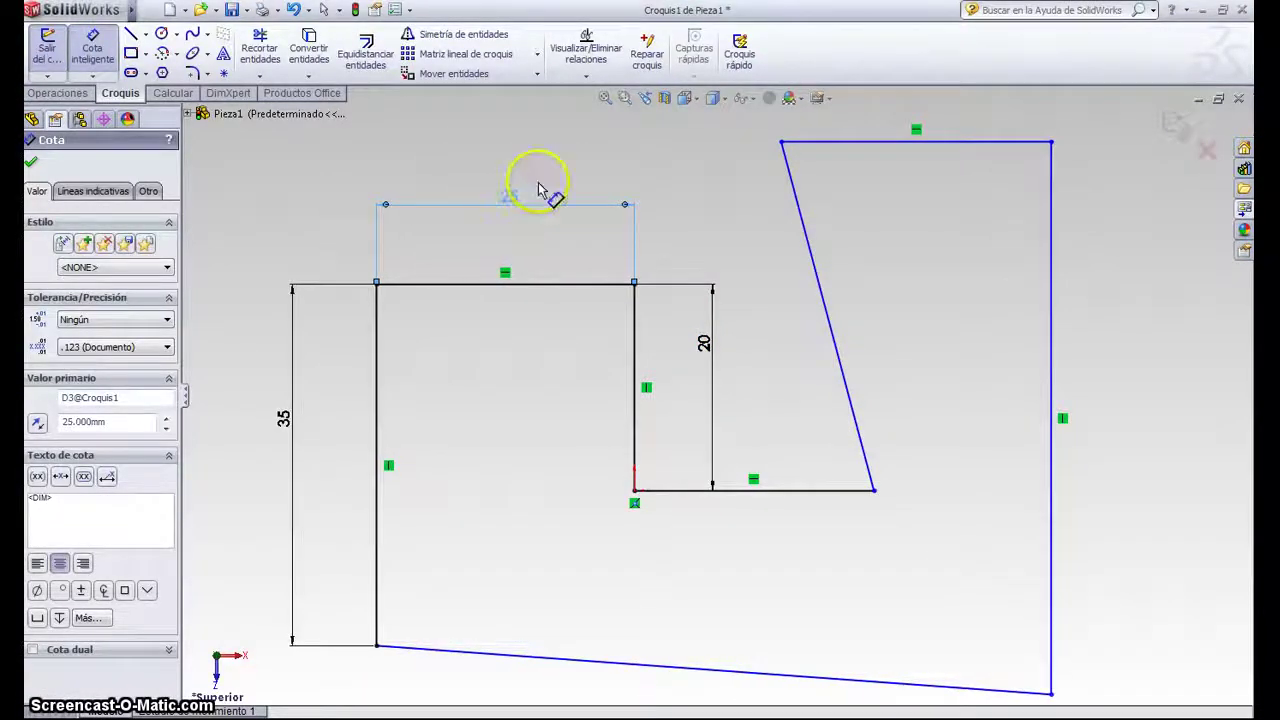
# Make the slanted edge parallel to the vertical step edge.
pyautogui.click(588, 80)
pyautogui.click(596, 111)
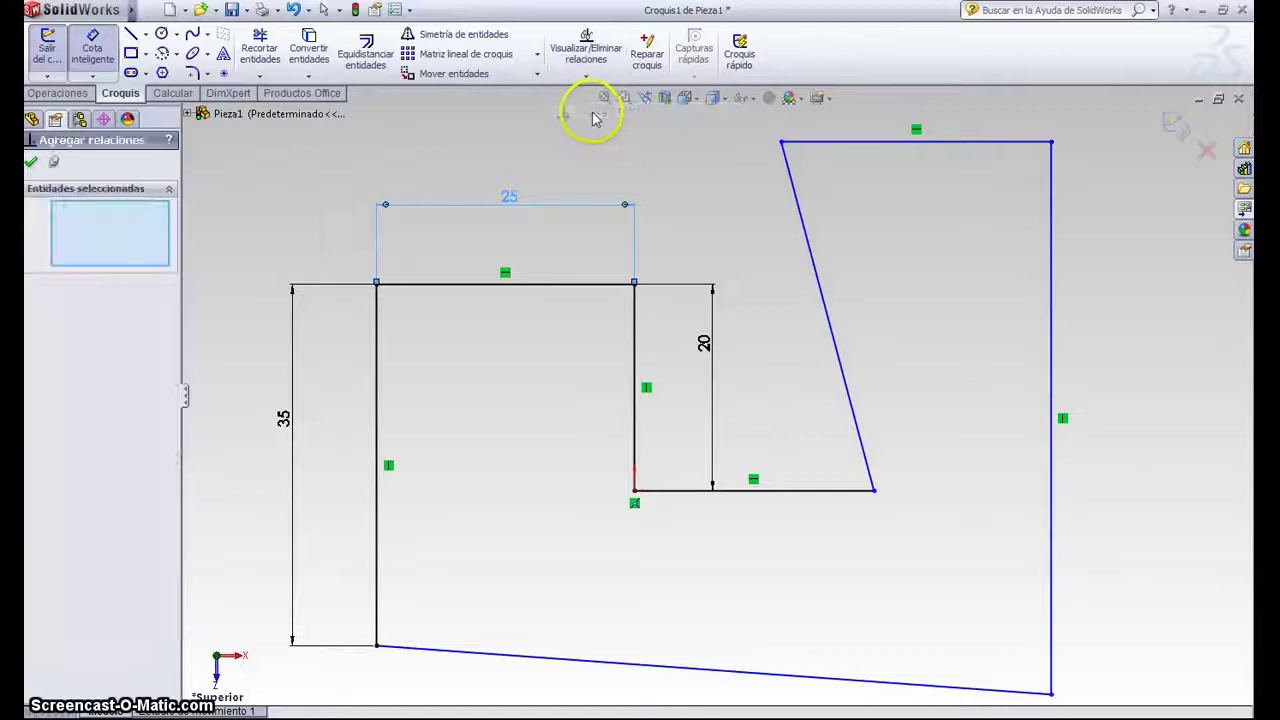
pyautogui.click(634, 358)
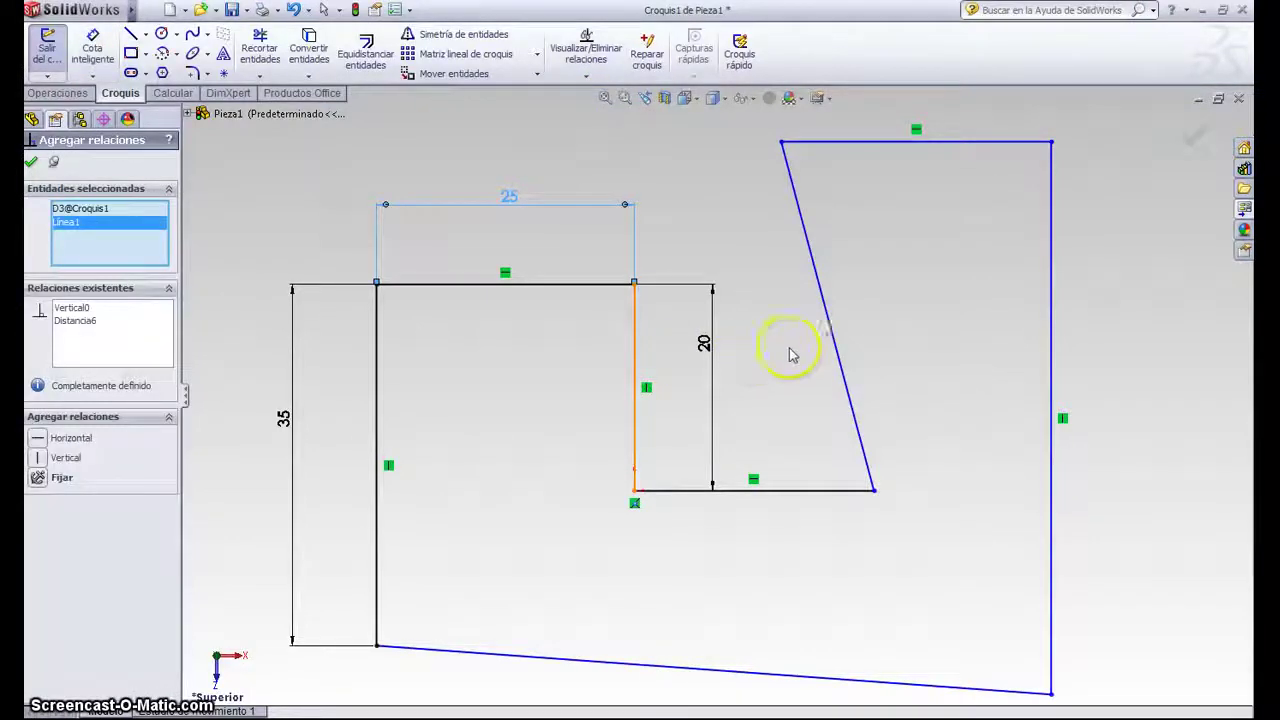
pyautogui.click(840, 358)
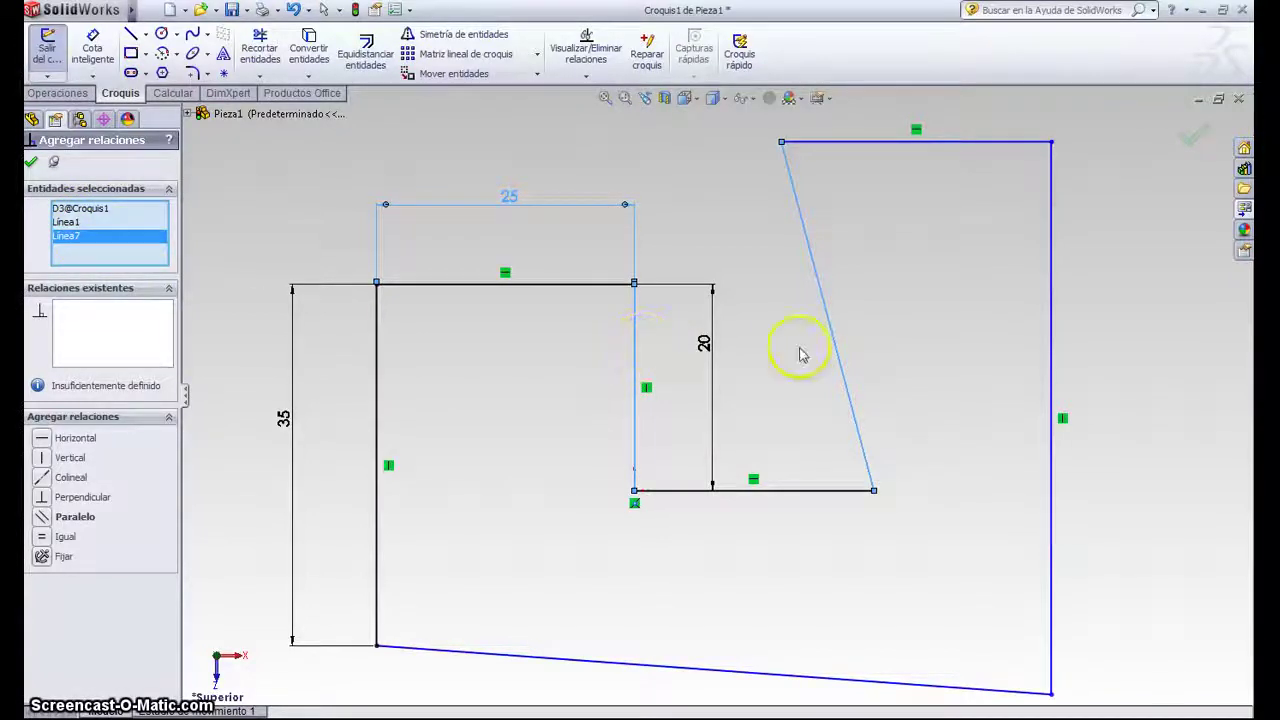
pyautogui.click(70, 516)
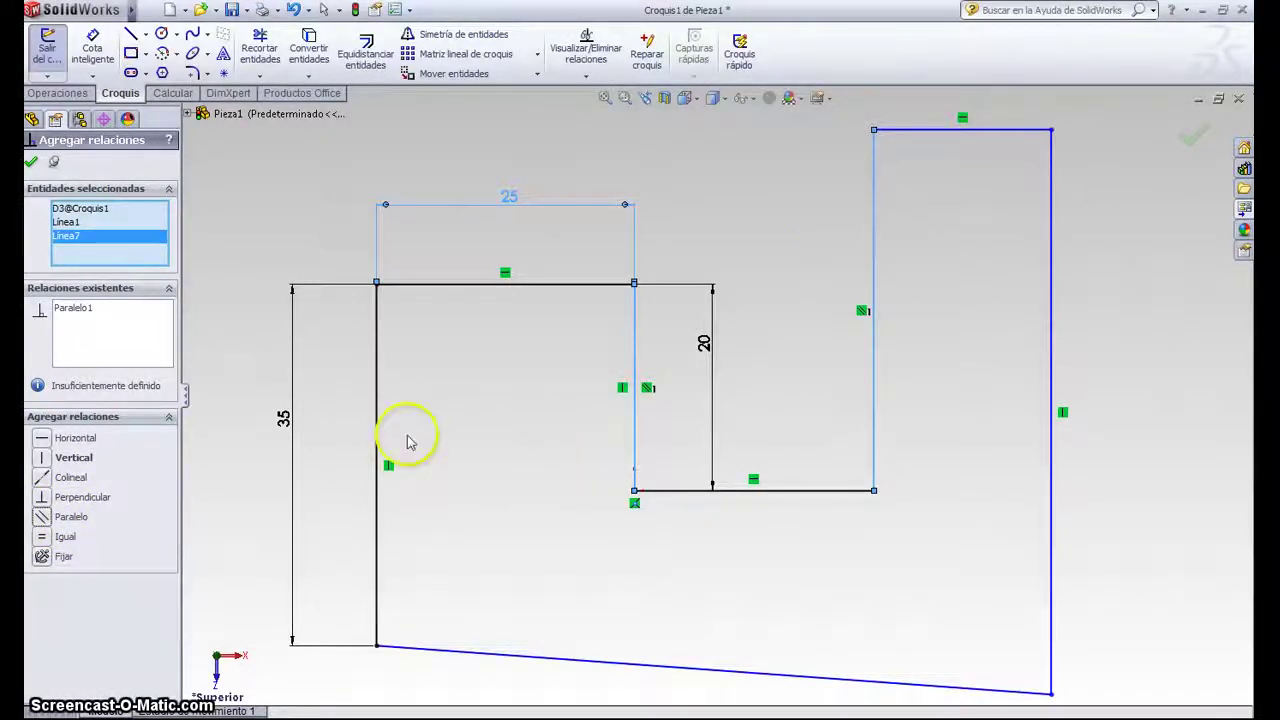
pyautogui.click(33, 166)
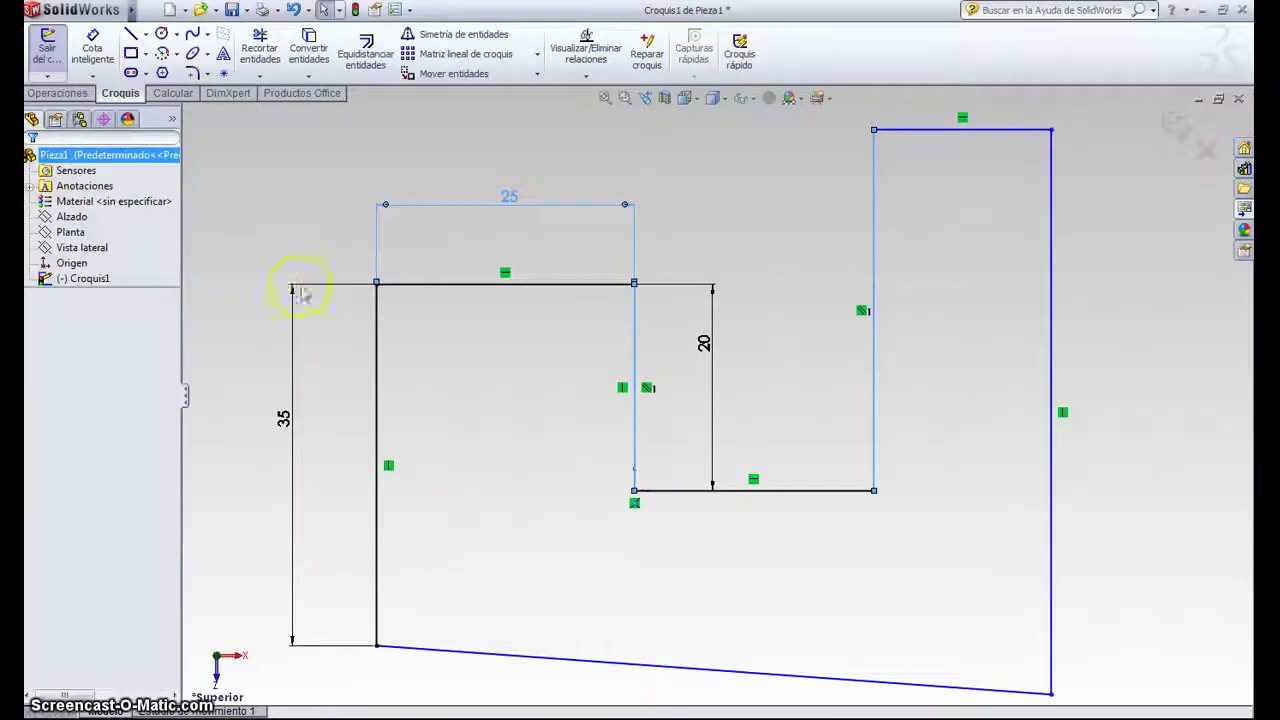
# Make the slanted bottom edge parallel to the inner horizontal edge.
pyautogui.click(584, 55)
pyautogui.click(586, 77)
pyautogui.click(605, 109)
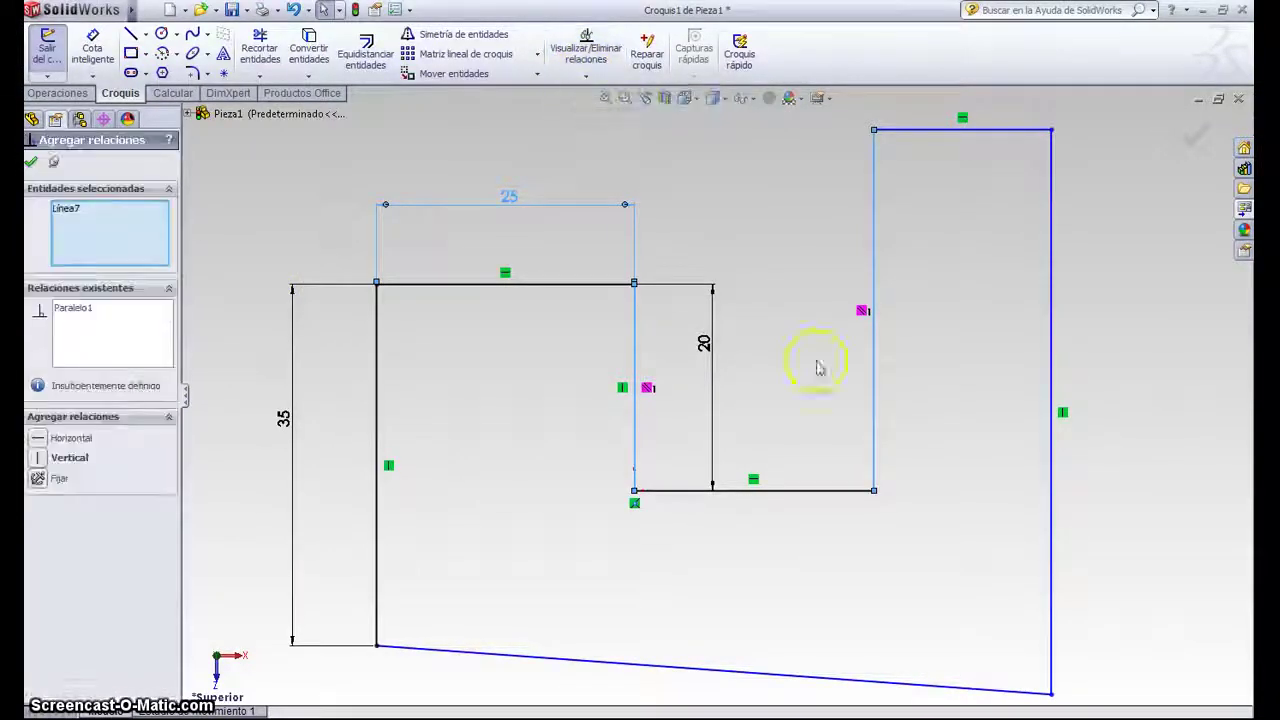
pyautogui.click(785, 491)
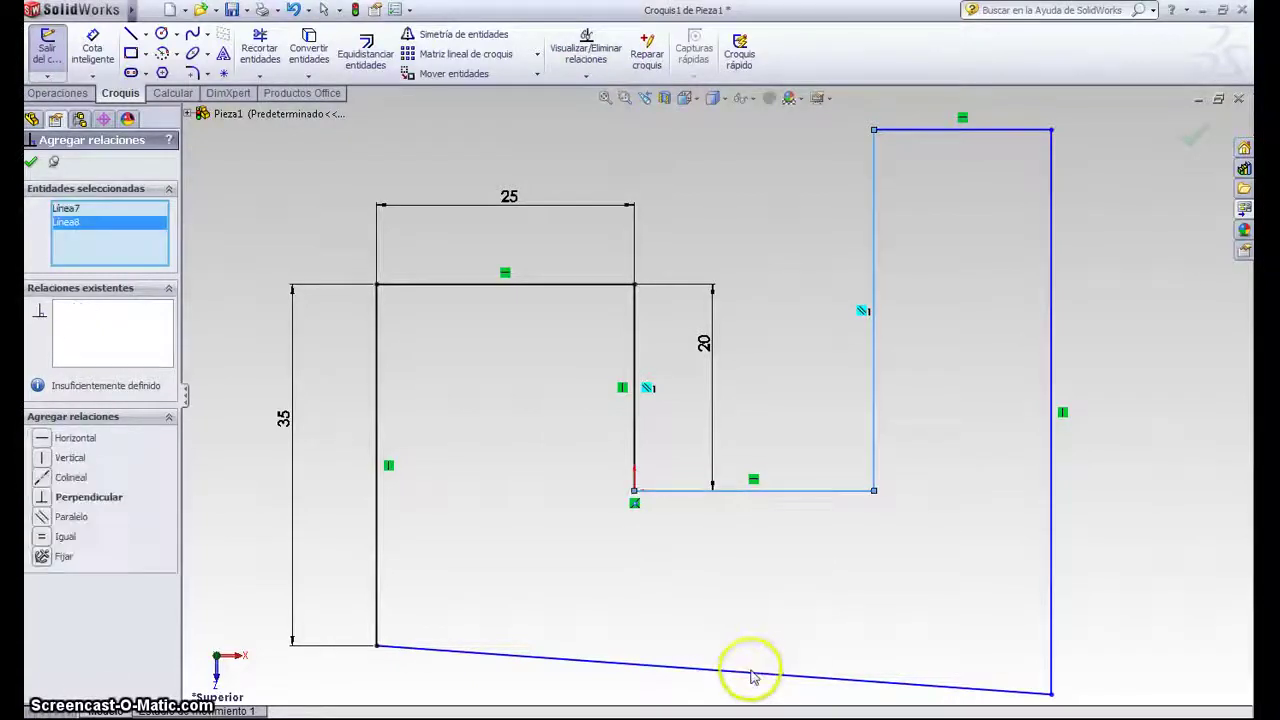
pyautogui.click(751, 672)
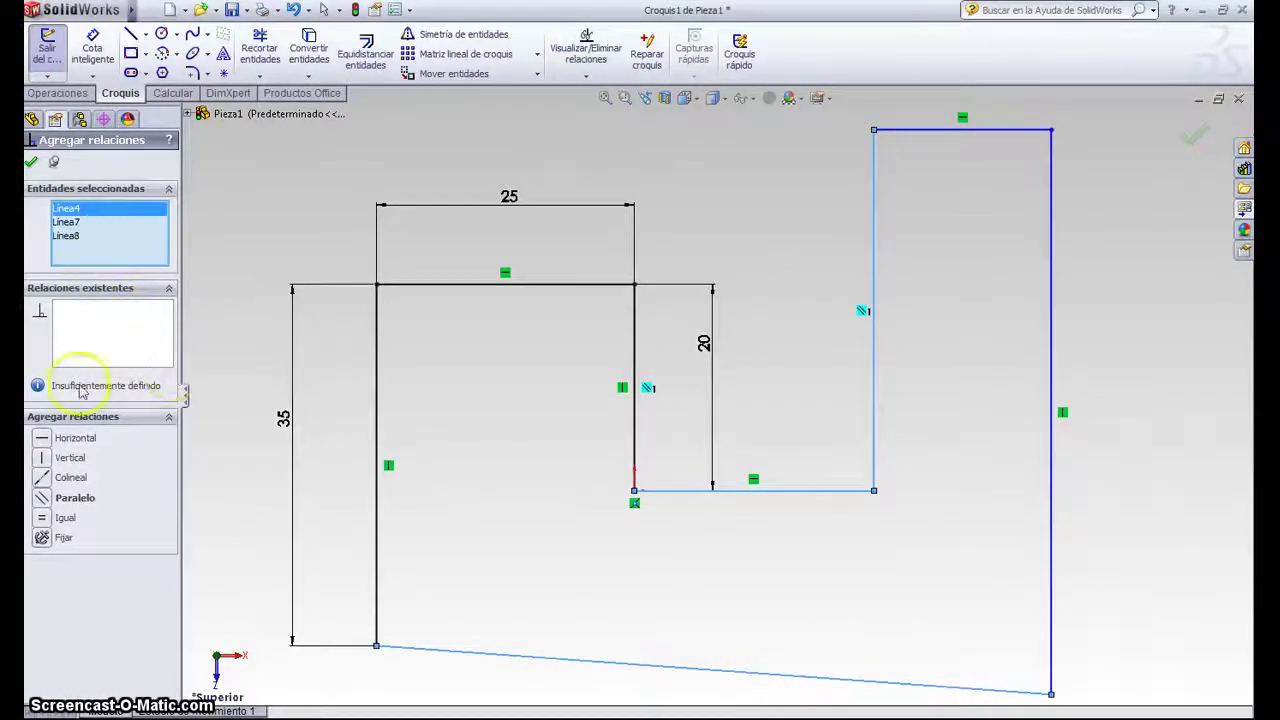
pyautogui.click(47, 499)
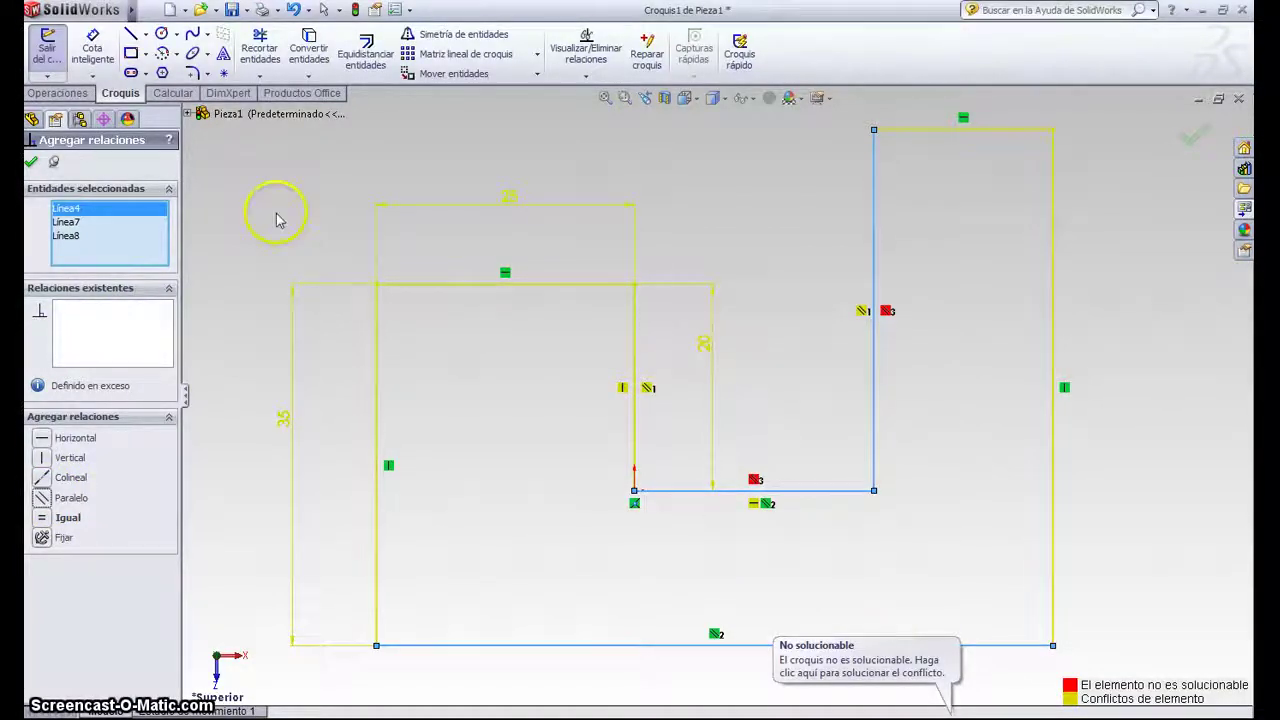
pyautogui.click(32, 164)
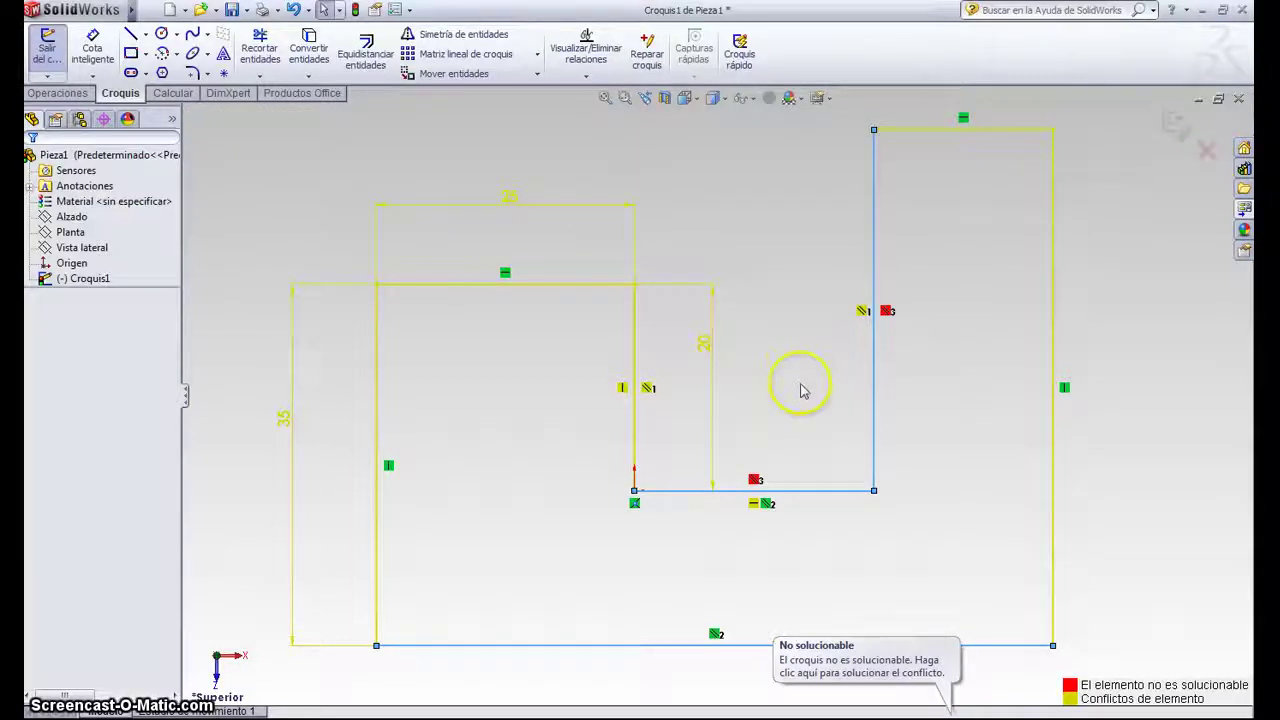
# Delete the conflicting relation so the sketch solves again.
pyautogui.scroll(1, 975, 425)
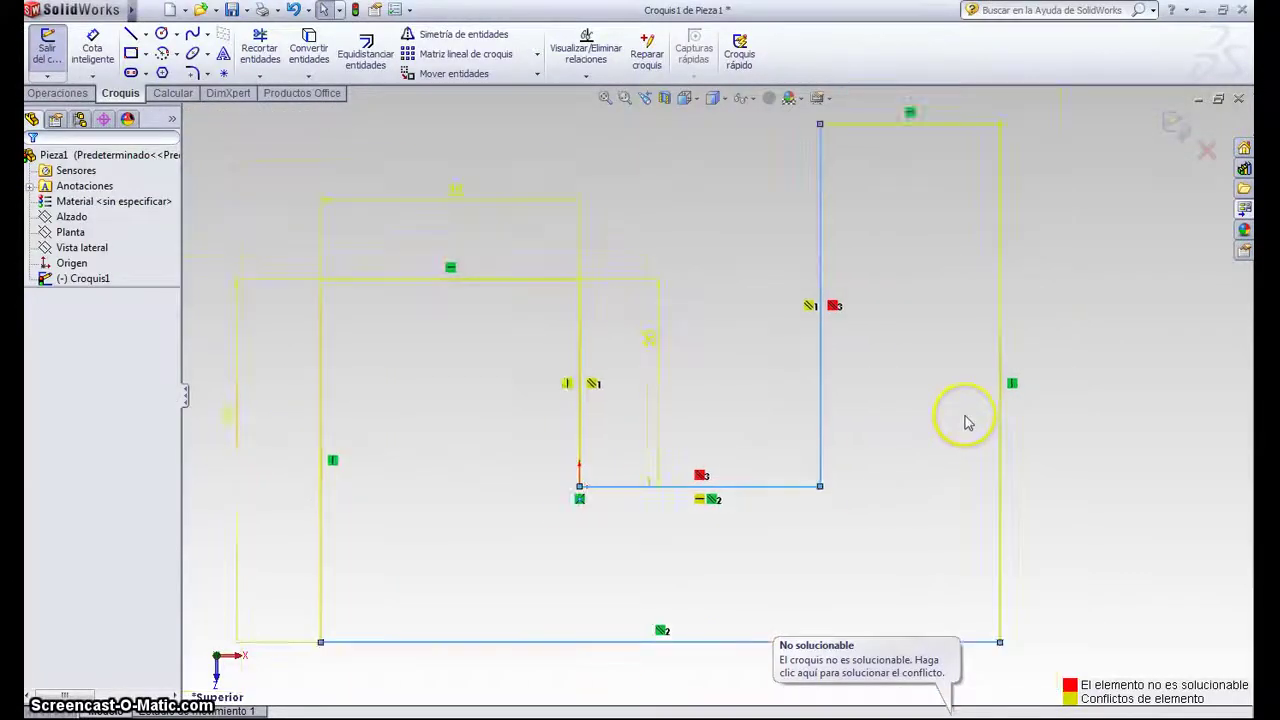
pyautogui.scroll(1, 967, 423)
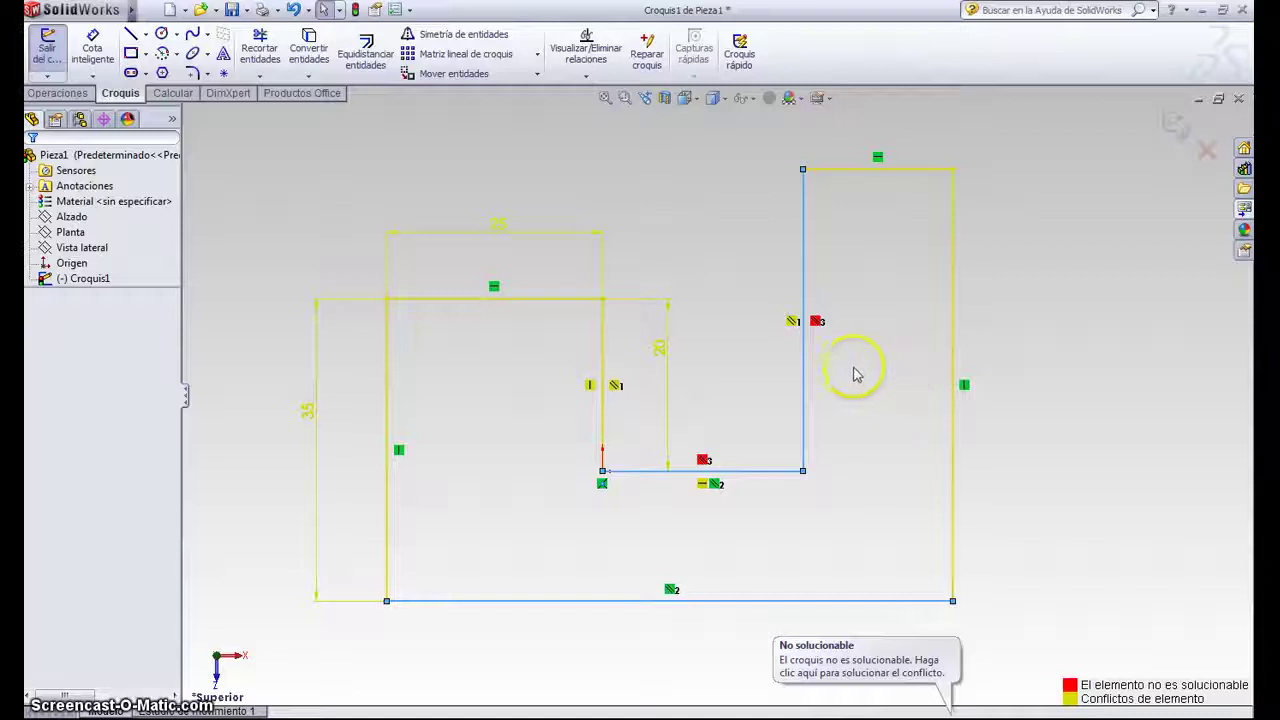
pyautogui.click(817, 323)
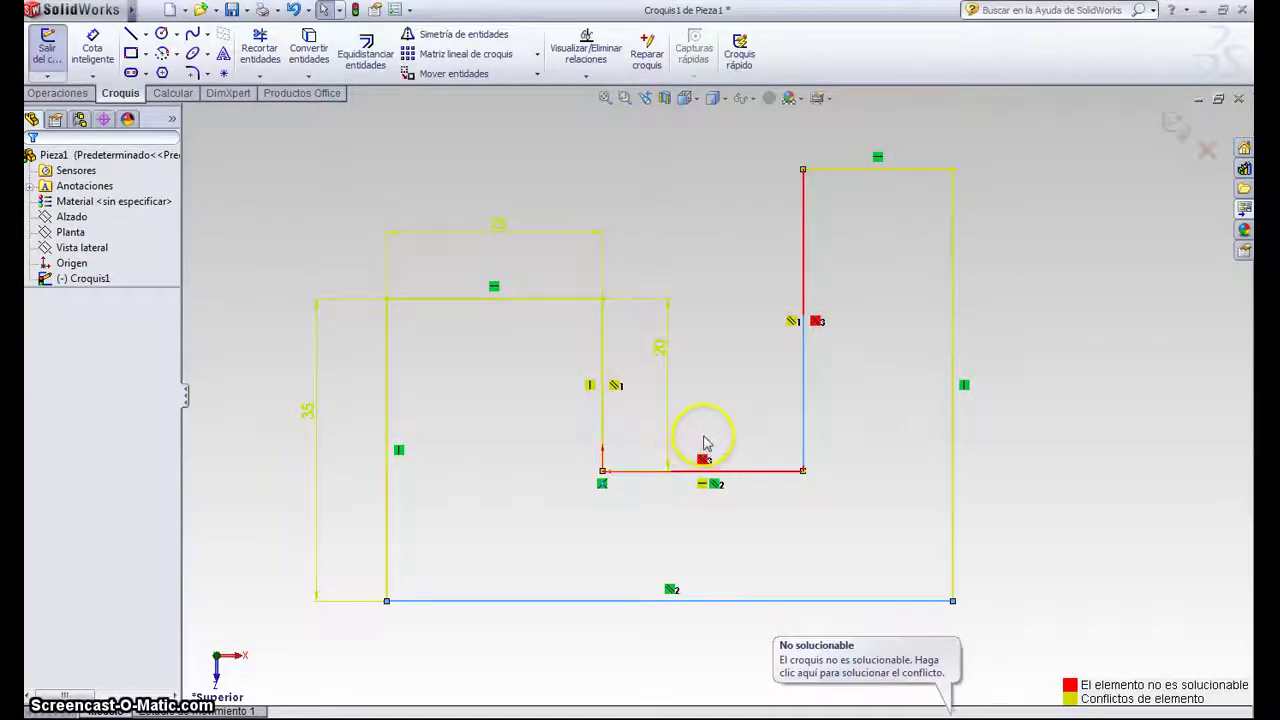
pyautogui.press('Delete')
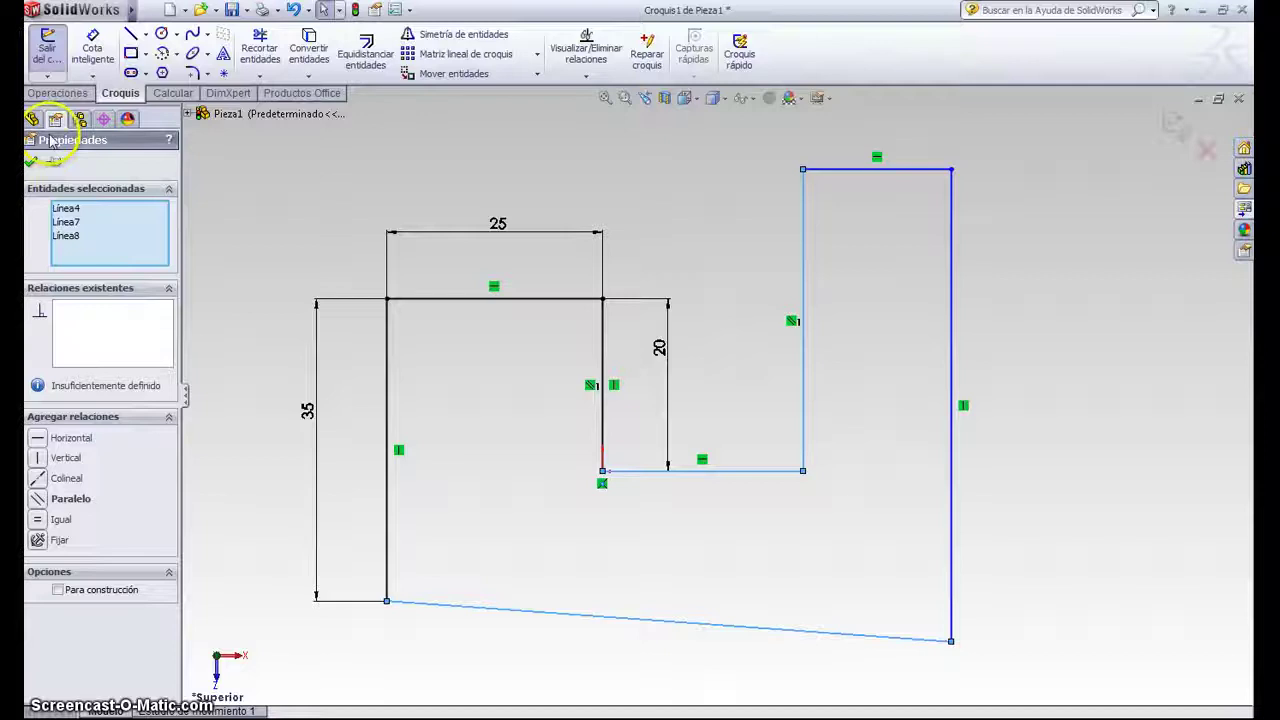
pyautogui.click(31, 162)
pyautogui.click(92, 48)
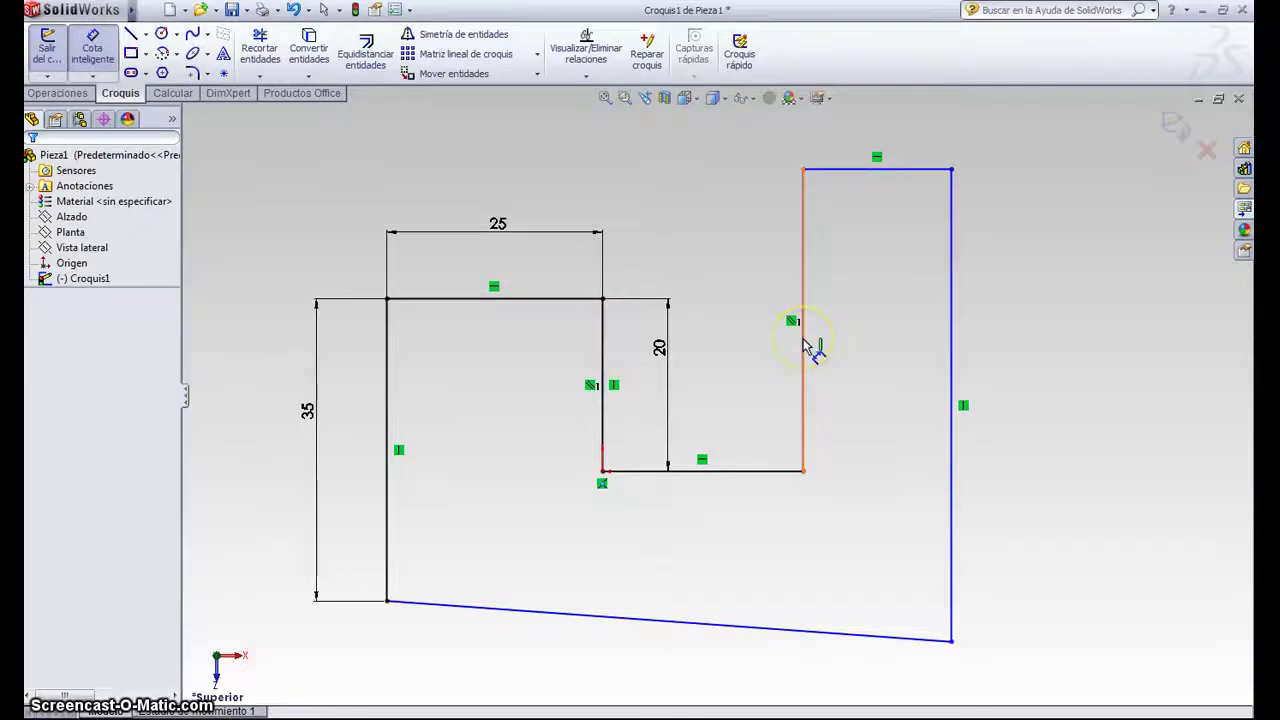
# Dimension the inner vertical edge to 35 mm and the outer right edge to 50 mm.
pyautogui.click(803, 342)
pyautogui.click(755, 345)
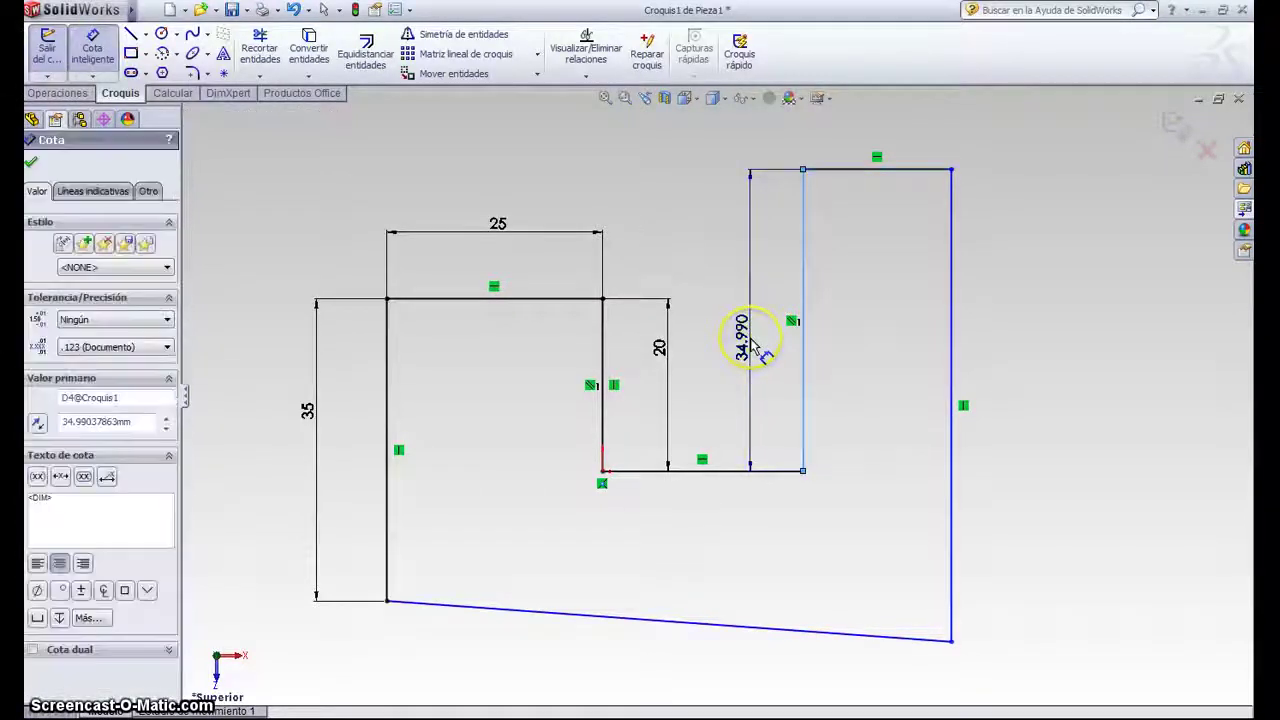
pyautogui.write('35')
pyautogui.press('Return')
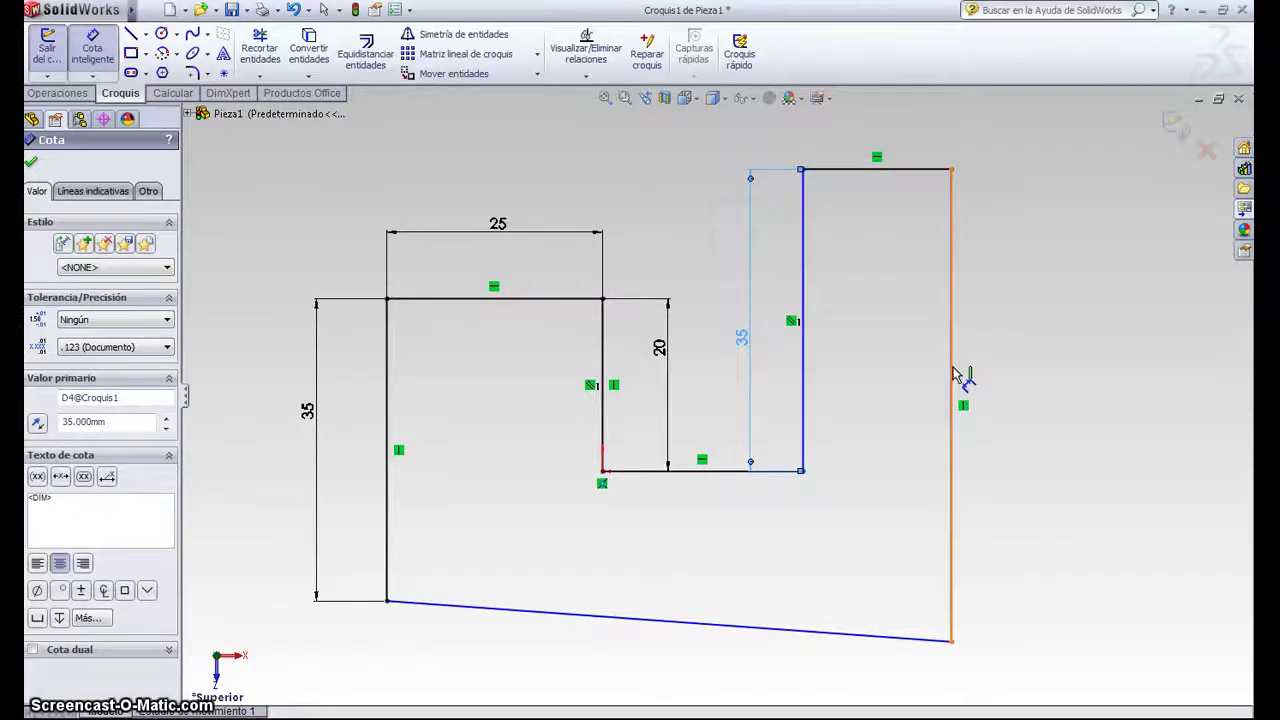
pyautogui.moveTo(953, 375); pyautogui.dragTo(1043, 380)
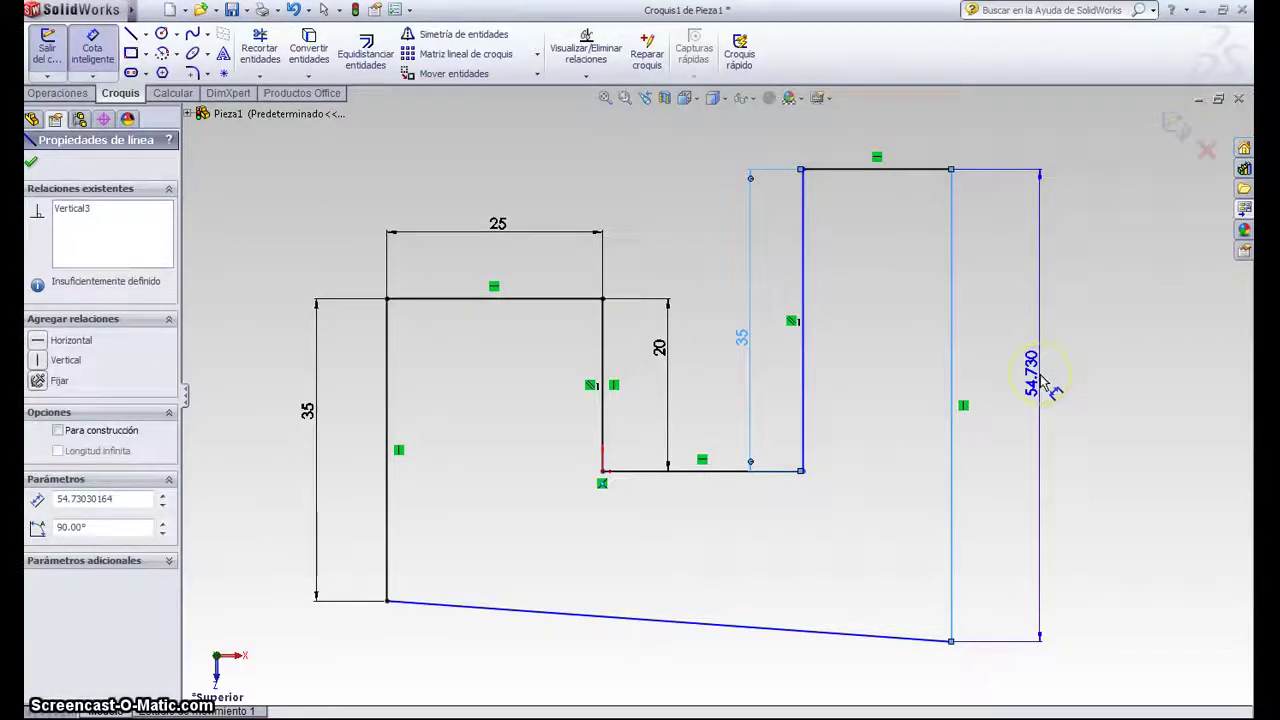
pyautogui.click(1042, 380)
pyautogui.write('50')
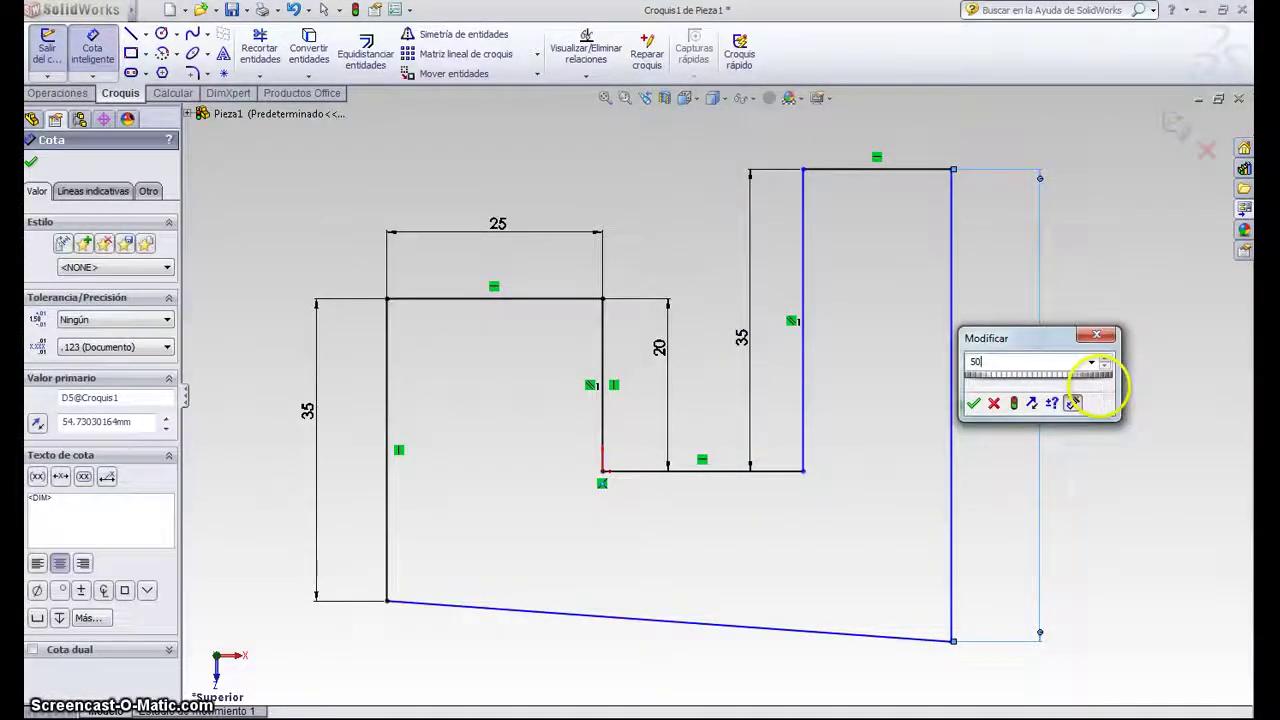
pyautogui.press('Return')
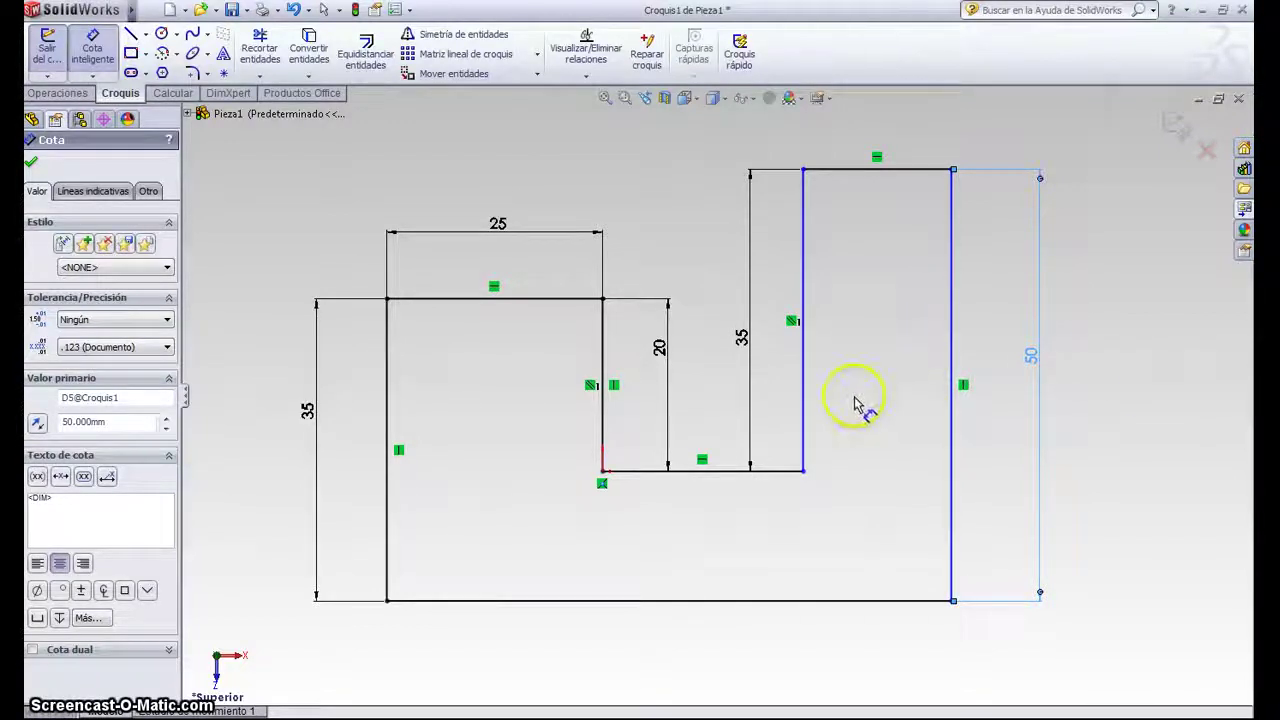
pyautogui.moveTo(855, 404); pyautogui.dragTo(862, 387, button='middle')
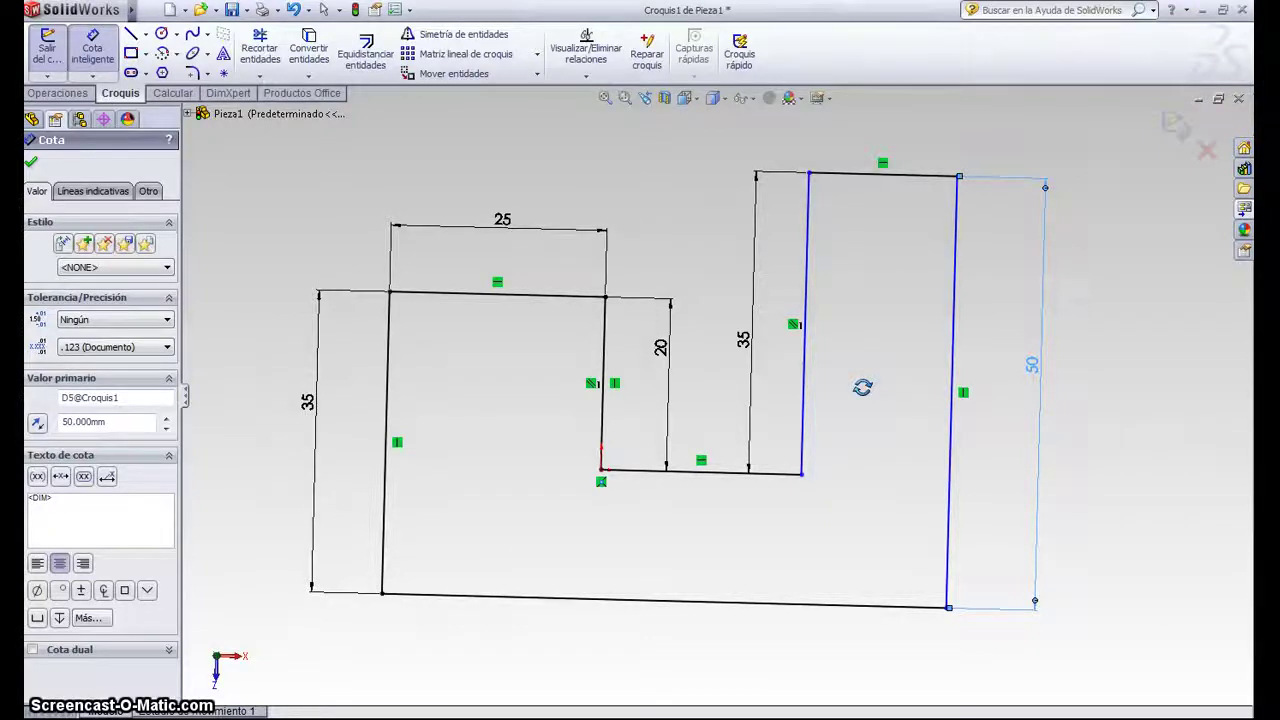
pyautogui.hotkey('ctrl', '5')
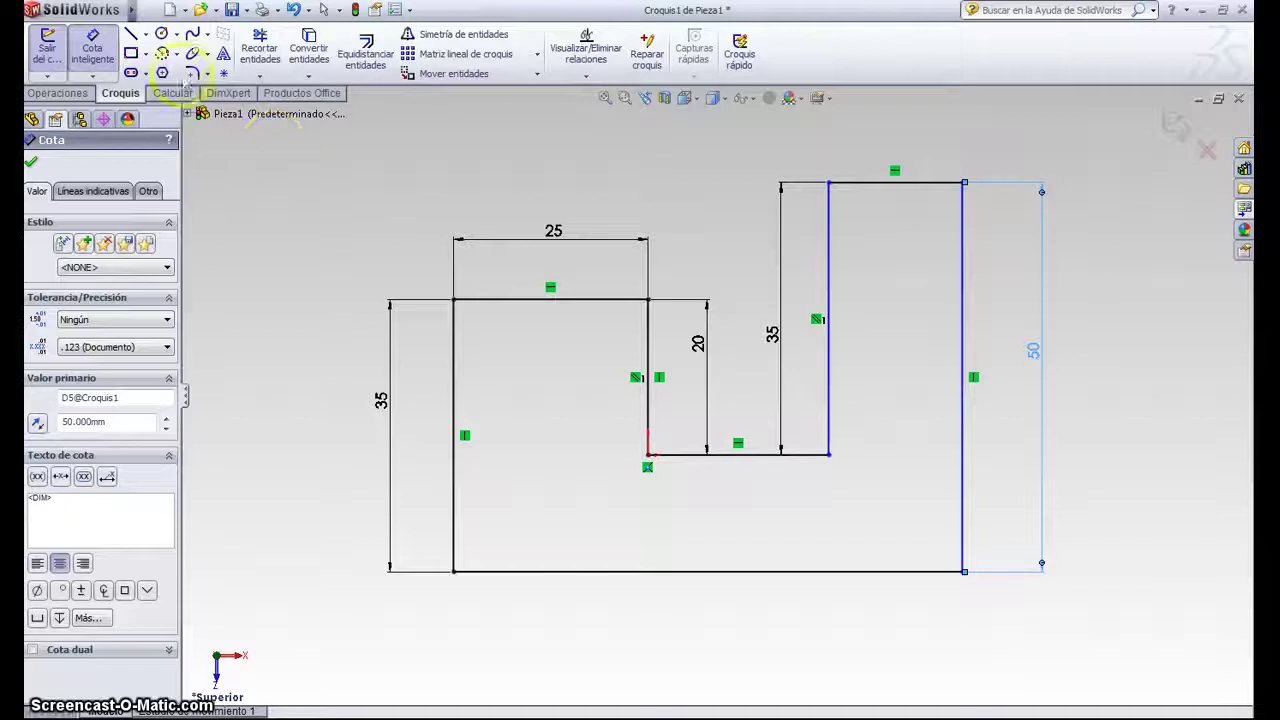
# Extrude the L-shaped sketch 30 mm deep with Extruir saliente/base.
pyautogui.click(60, 93)
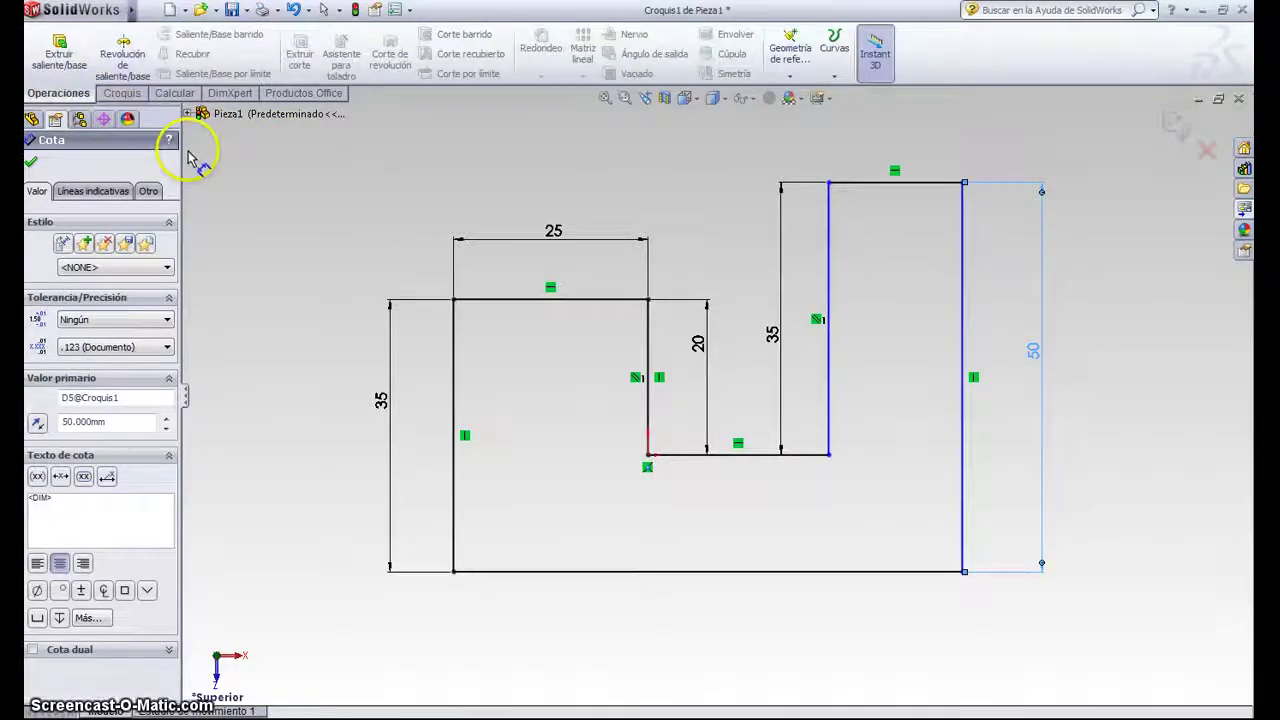
pyautogui.click(64, 64)
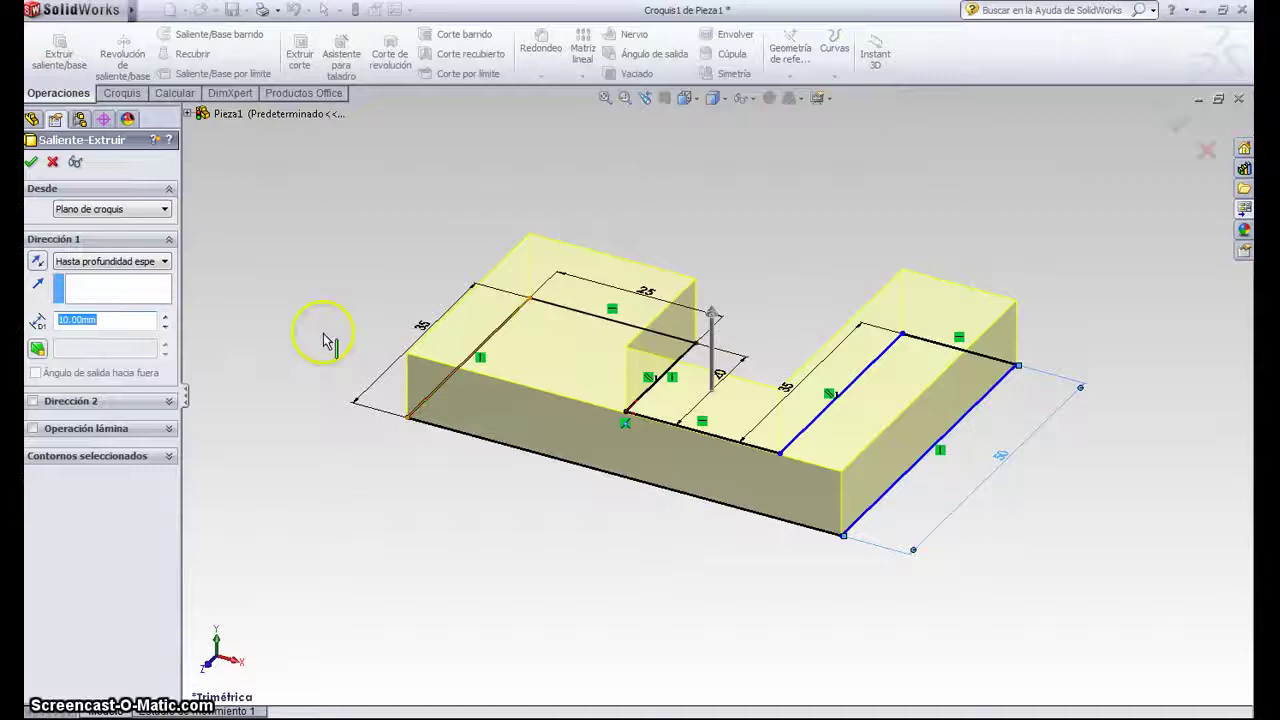
pyautogui.click(70, 319)
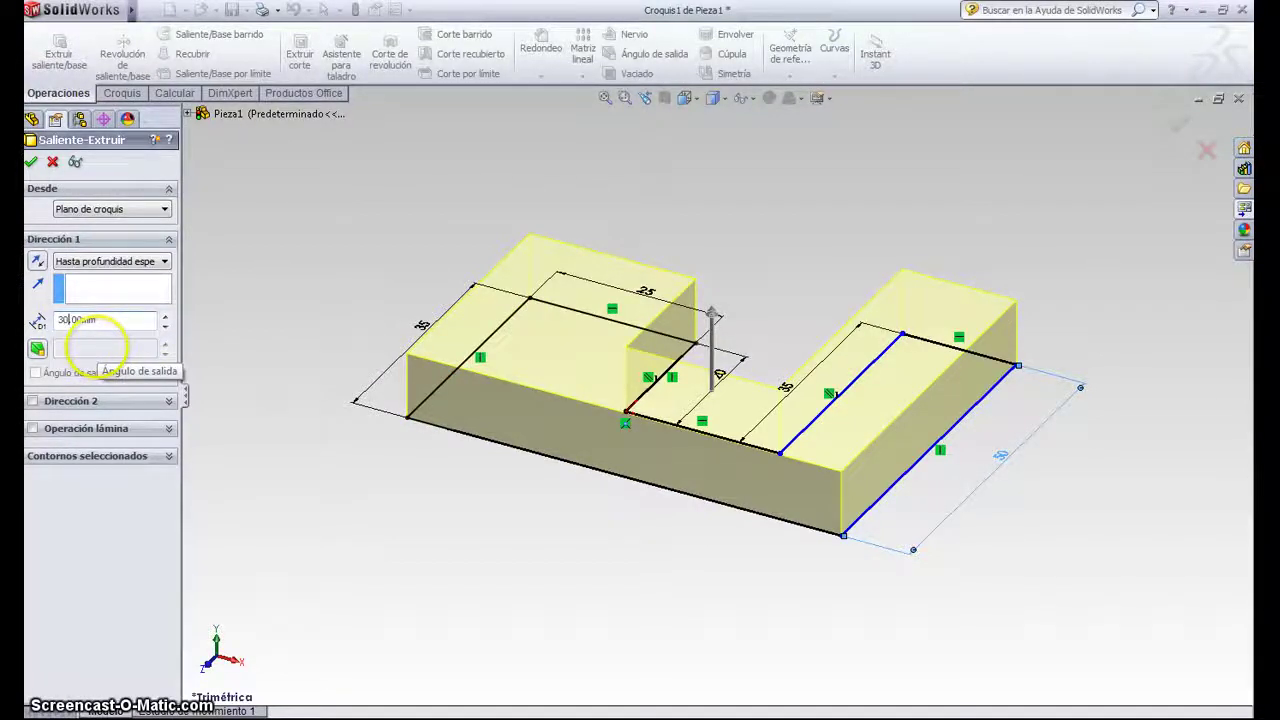
pyautogui.press('Return')
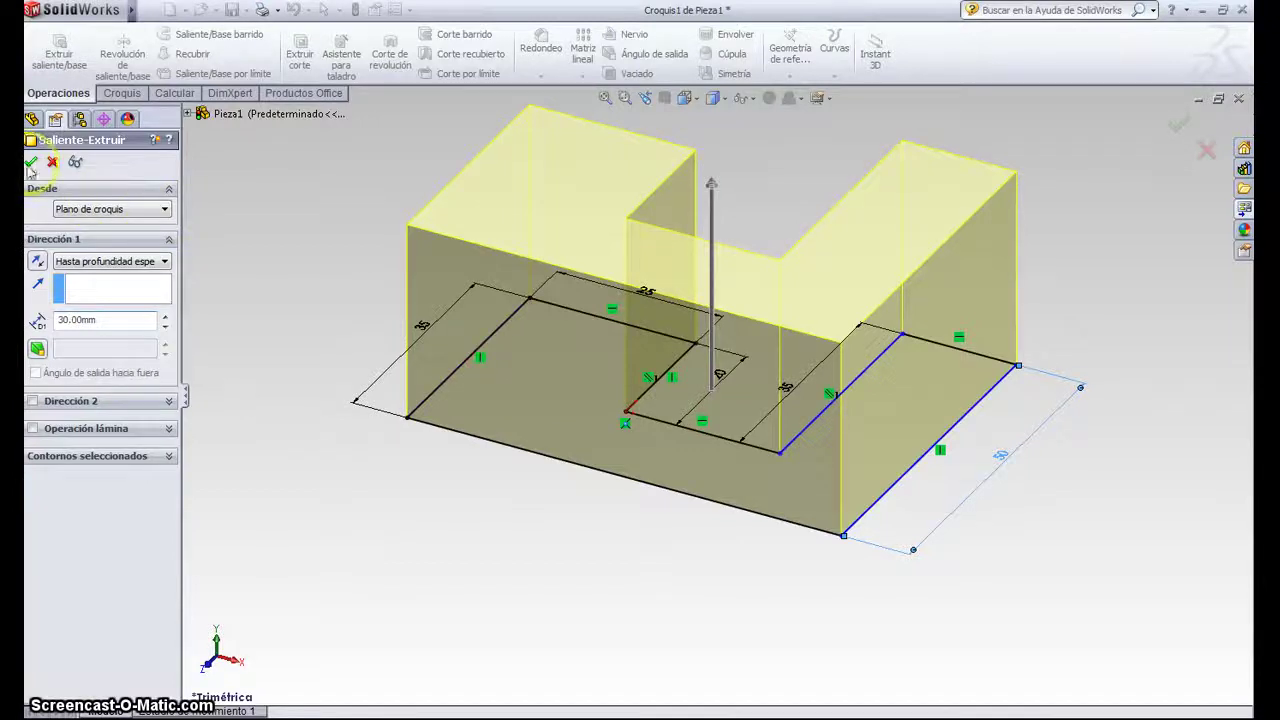
pyautogui.click(31, 163)
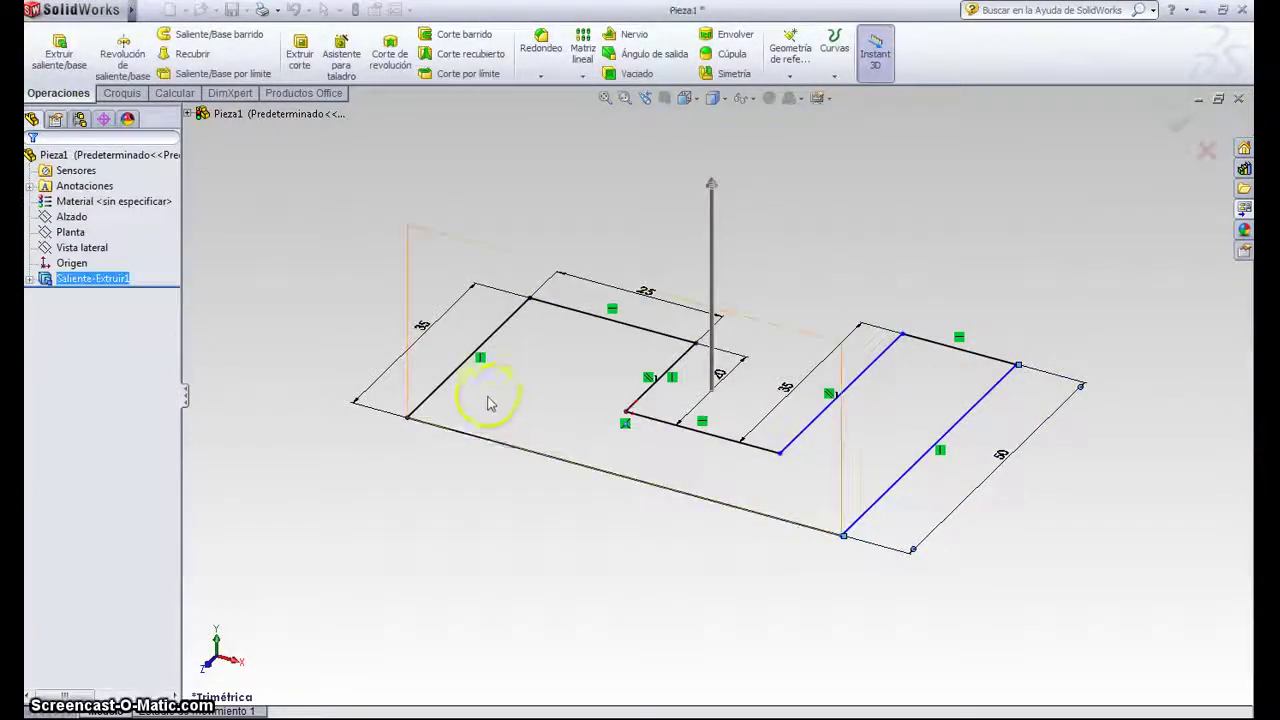
pyautogui.moveTo(589, 526)
pyautogui.mouseDown(button='middle')
pyautogui.moveTo(570, 562)
pyautogui.moveTo(526, 580)
pyautogui.moveTo(714, 514)
pyautogui.moveTo(623, 534)
pyautogui.moveTo(640, 554)
pyautogui.mouseUp(button='middle')
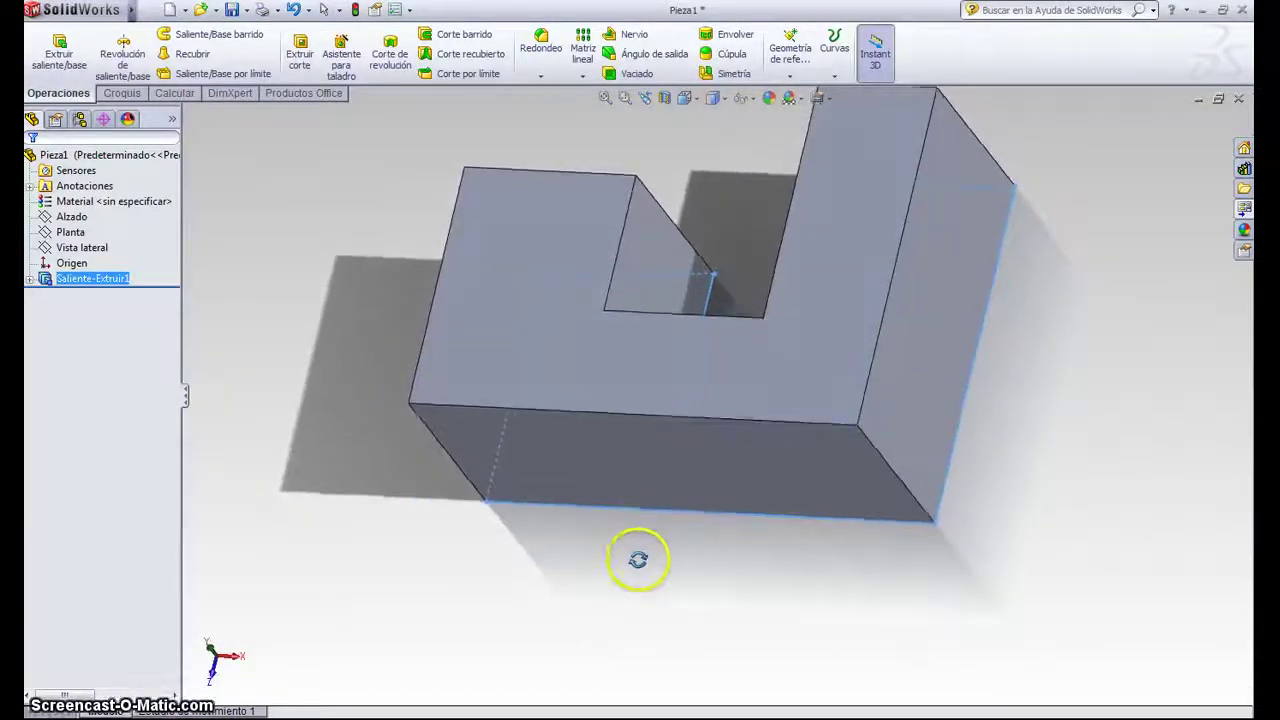
# Start a sketch on the top face and draw two circles.
pyautogui.click(122, 93)
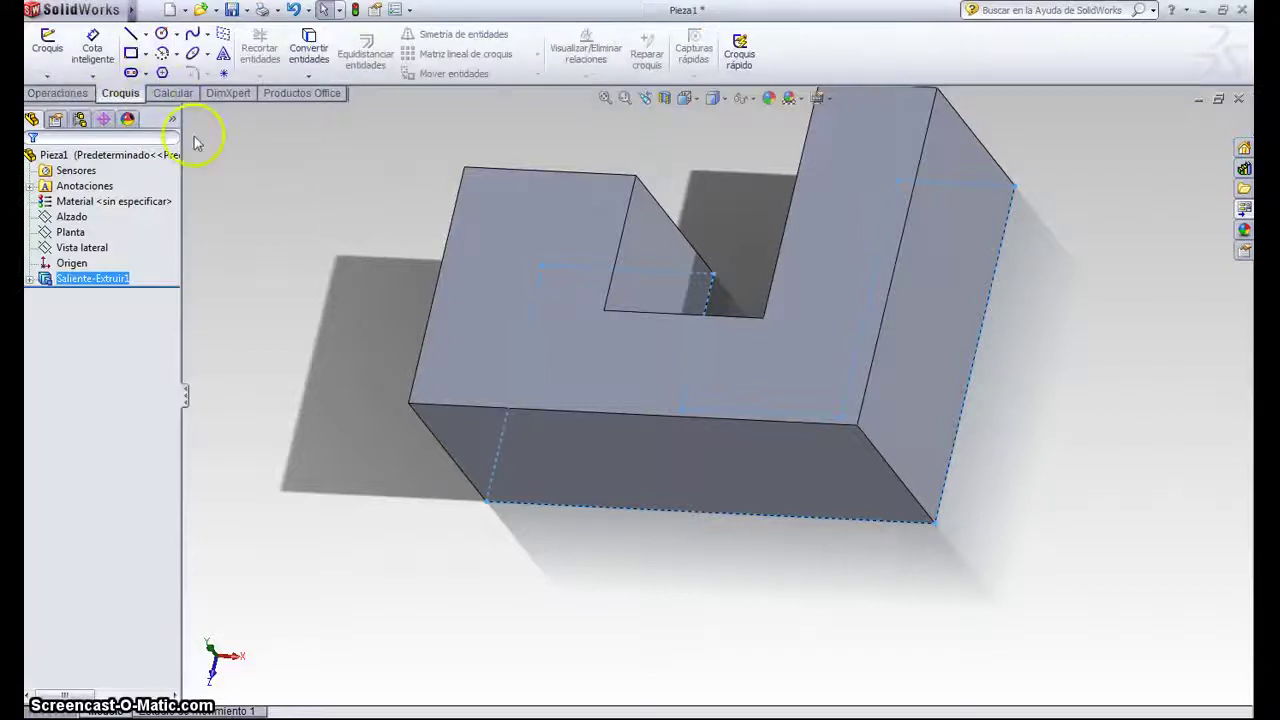
pyautogui.click(162, 37)
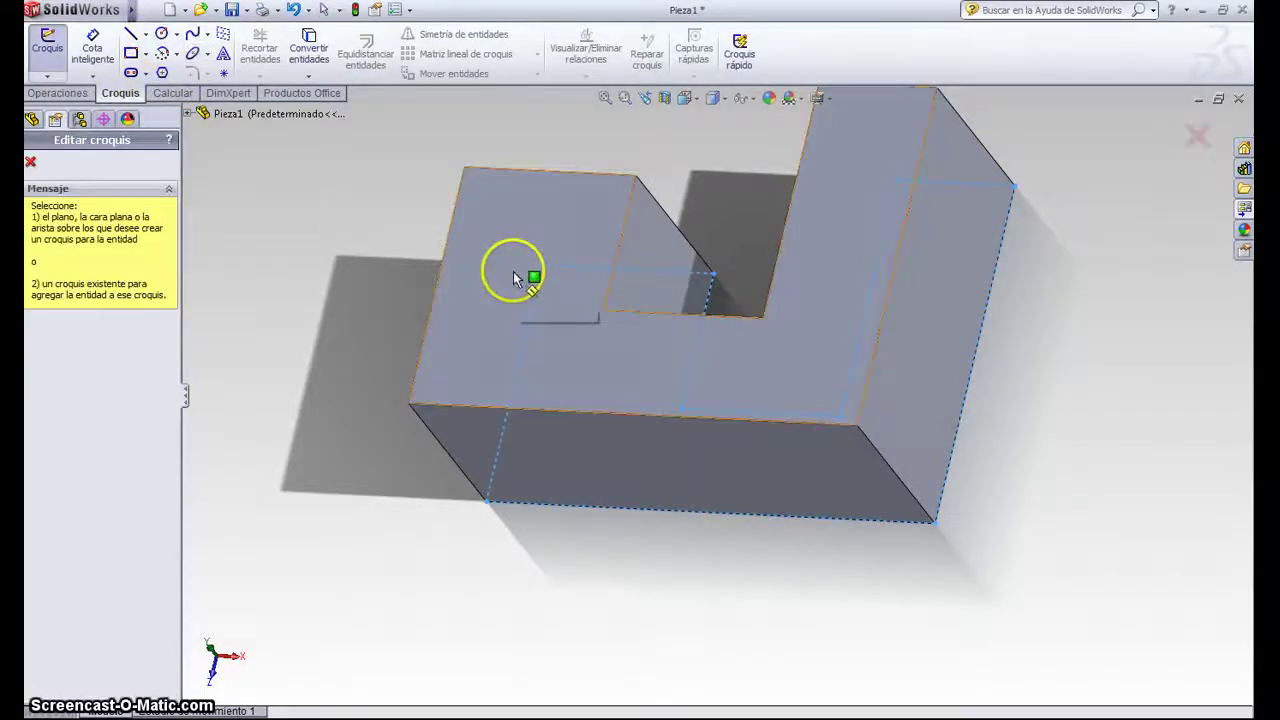
pyautogui.click(515, 290)
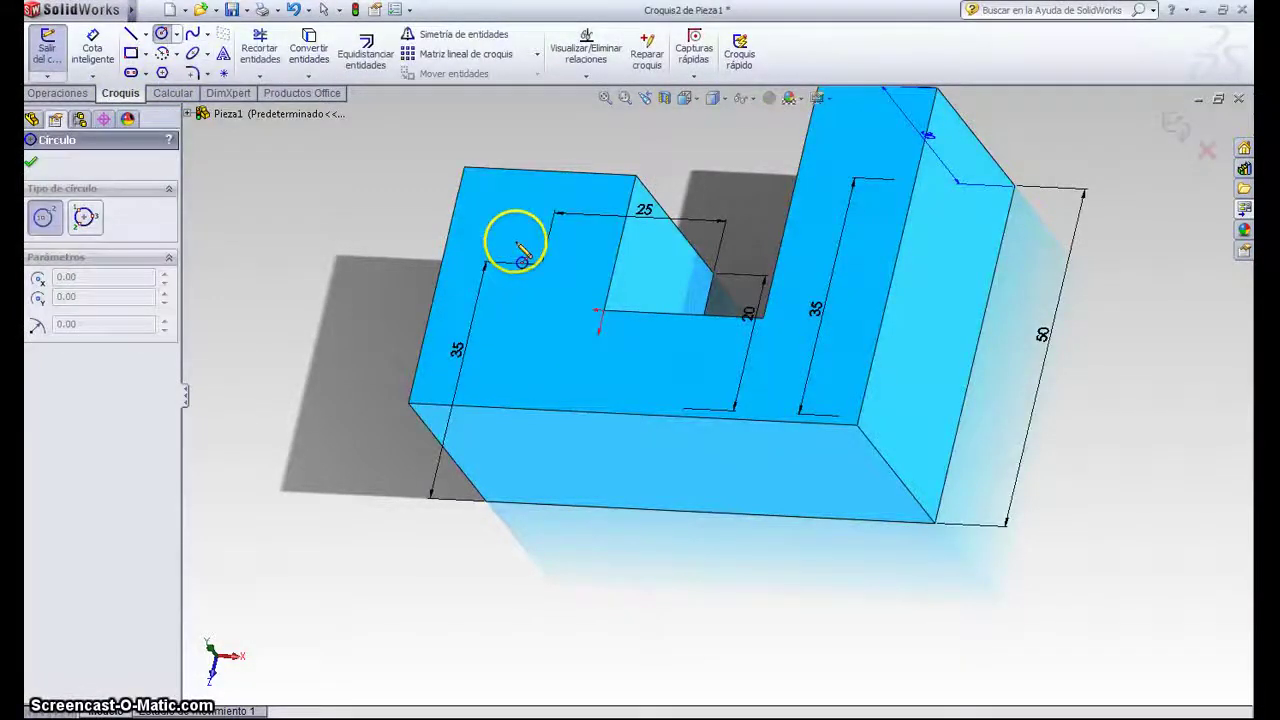
pyautogui.click(516, 242)
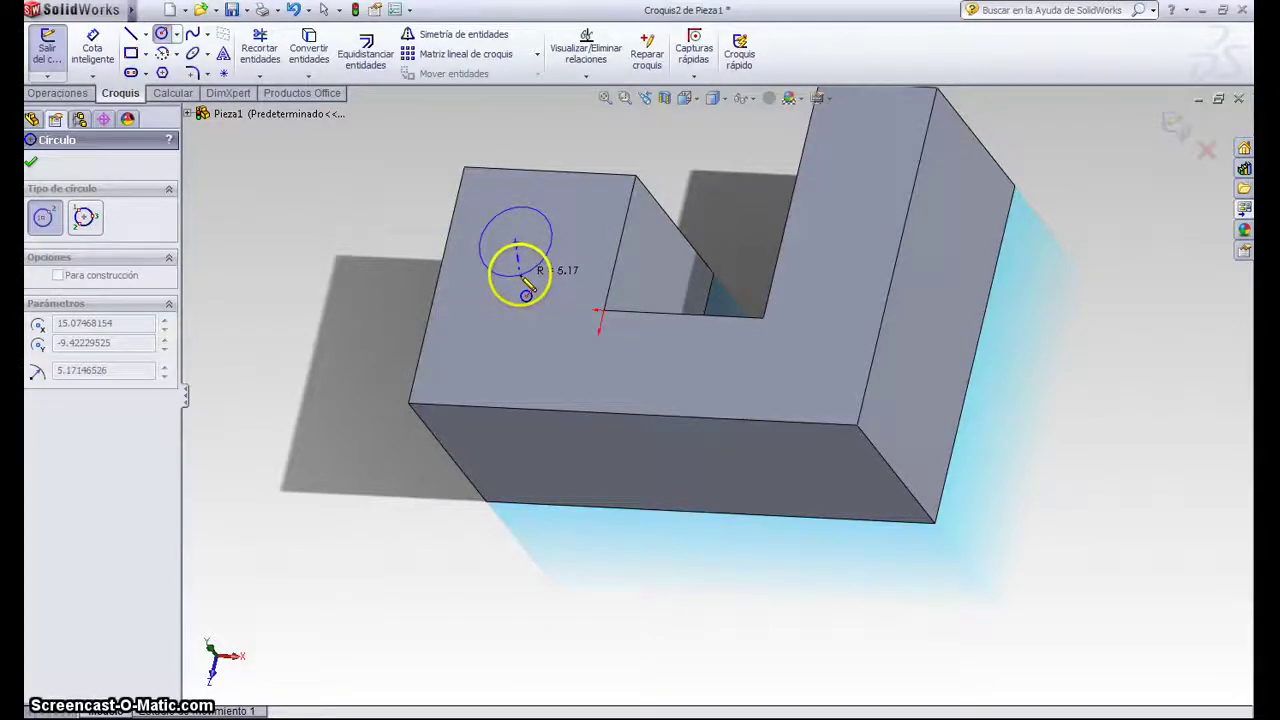
pyautogui.click(519, 276)
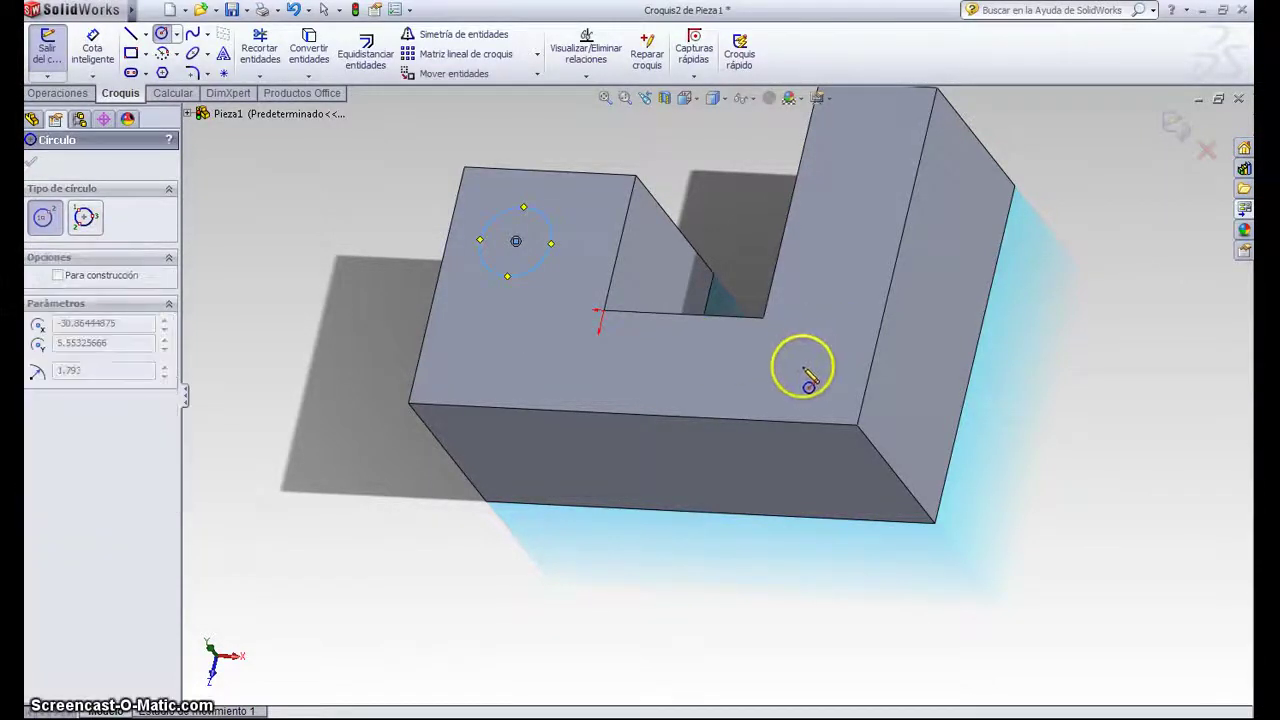
pyautogui.click(807, 357)
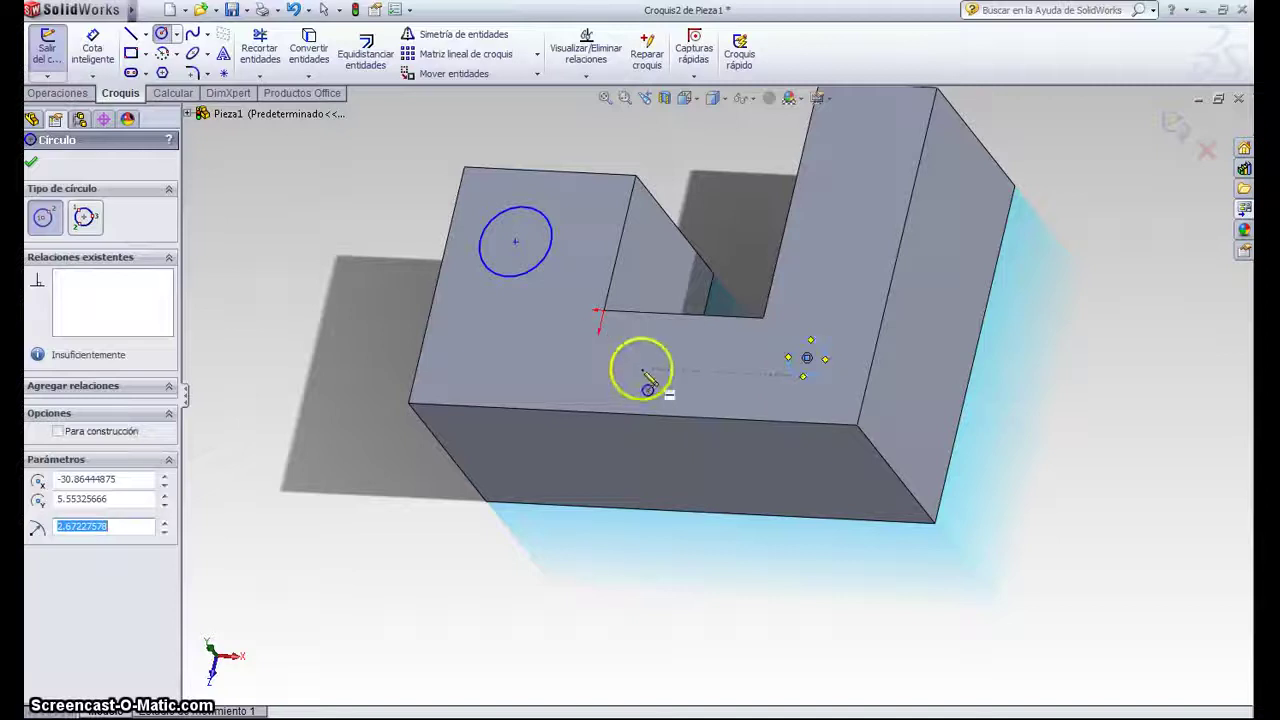
pyautogui.click(33, 164)
# Dimension the large circle to Ø15 mm and the small circle to Ø5 mm.
pyautogui.click(92, 50)
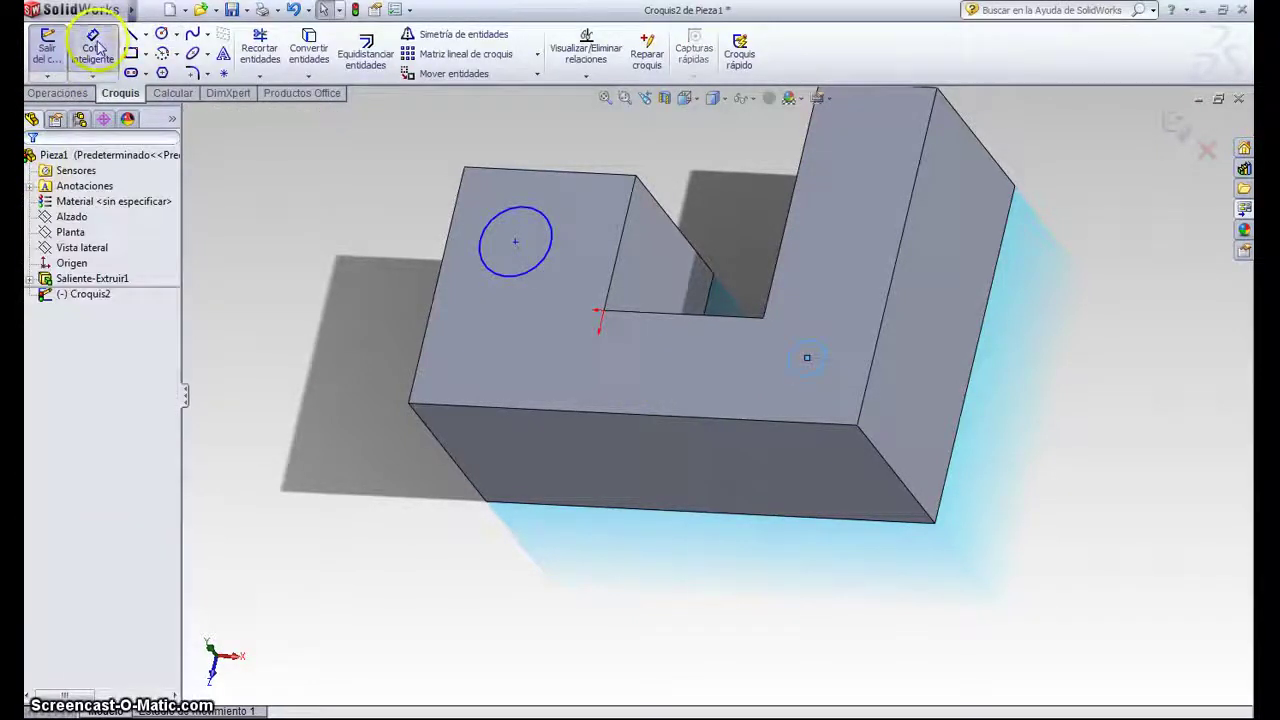
pyautogui.click(487, 248)
pyautogui.click(342, 257)
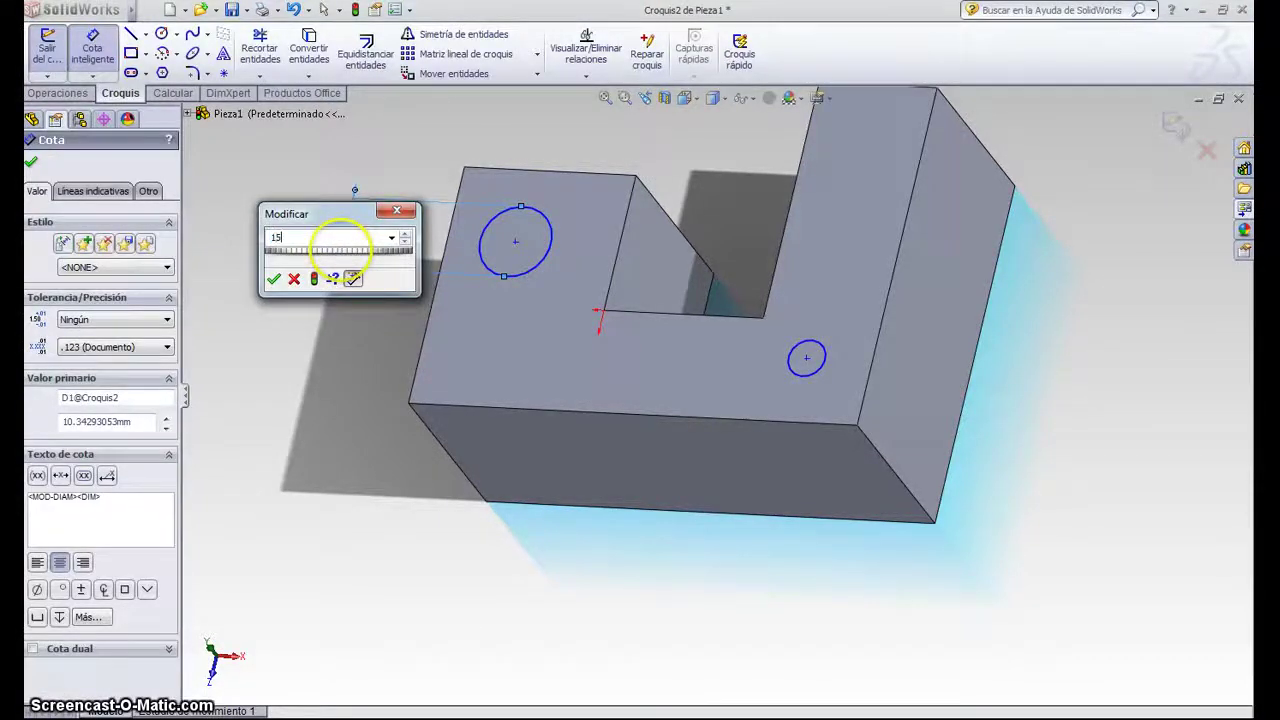
pyautogui.press('Return')
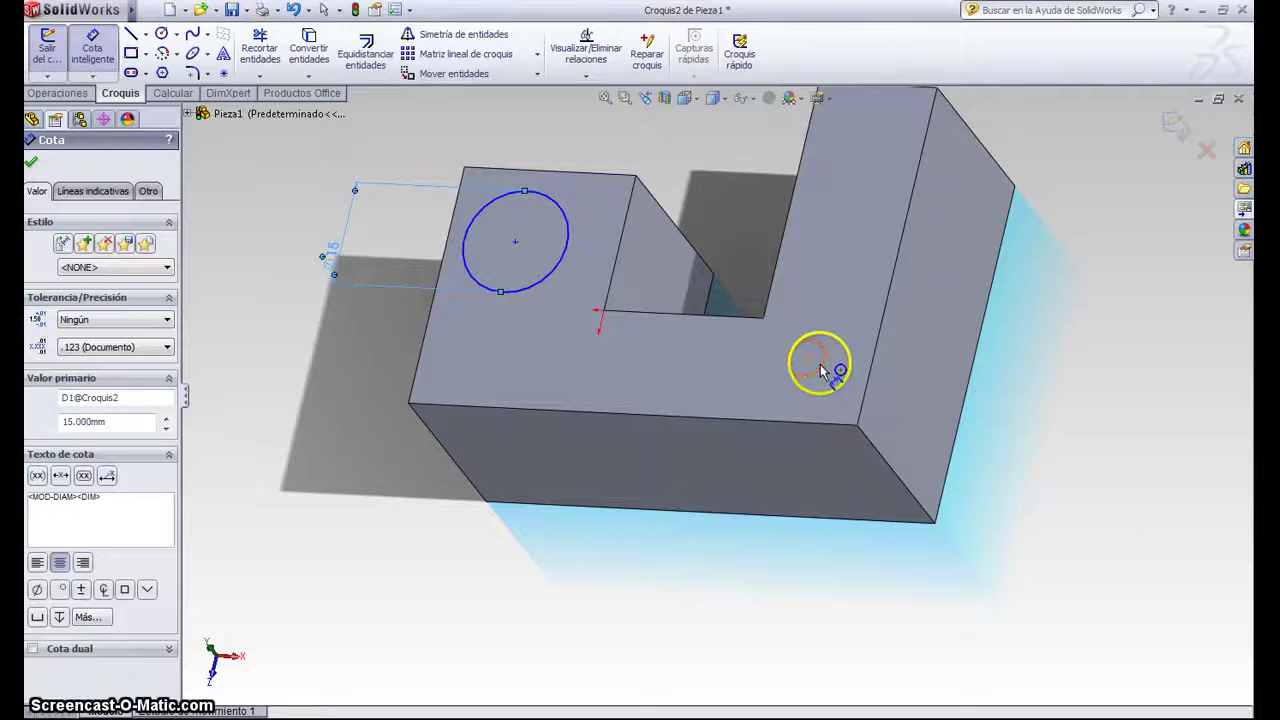
pyautogui.click(818, 368)
pyautogui.click(1005, 392)
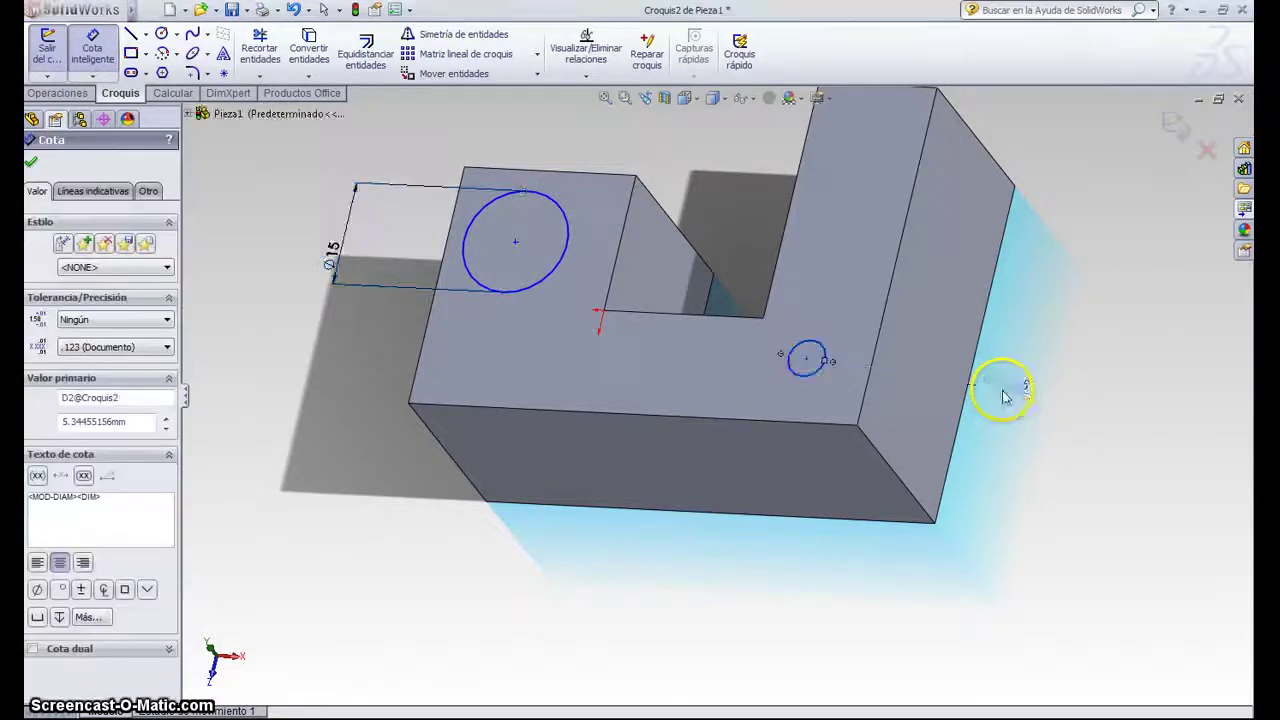
pyautogui.write('5')
pyautogui.press('Return')
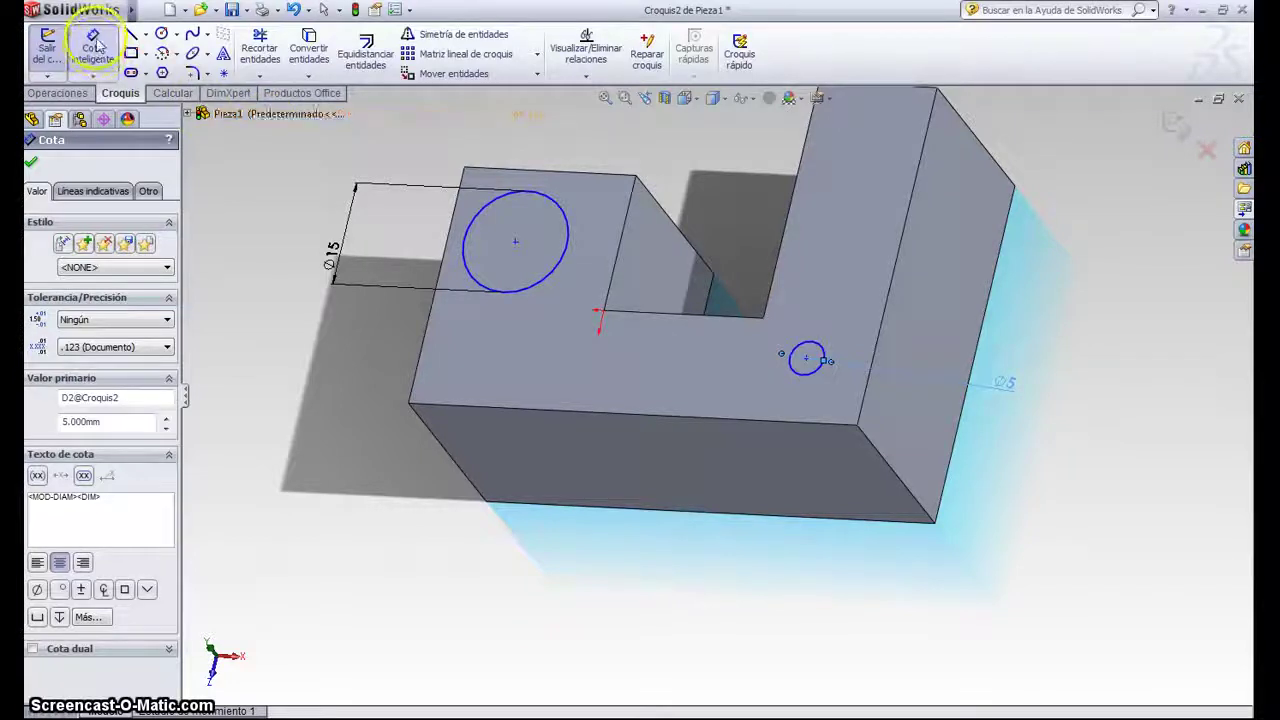
# Dimension the Ø15 circle's centre 10 mm from the left edge and 15 mm from the top edge.
pyautogui.click(515, 242)
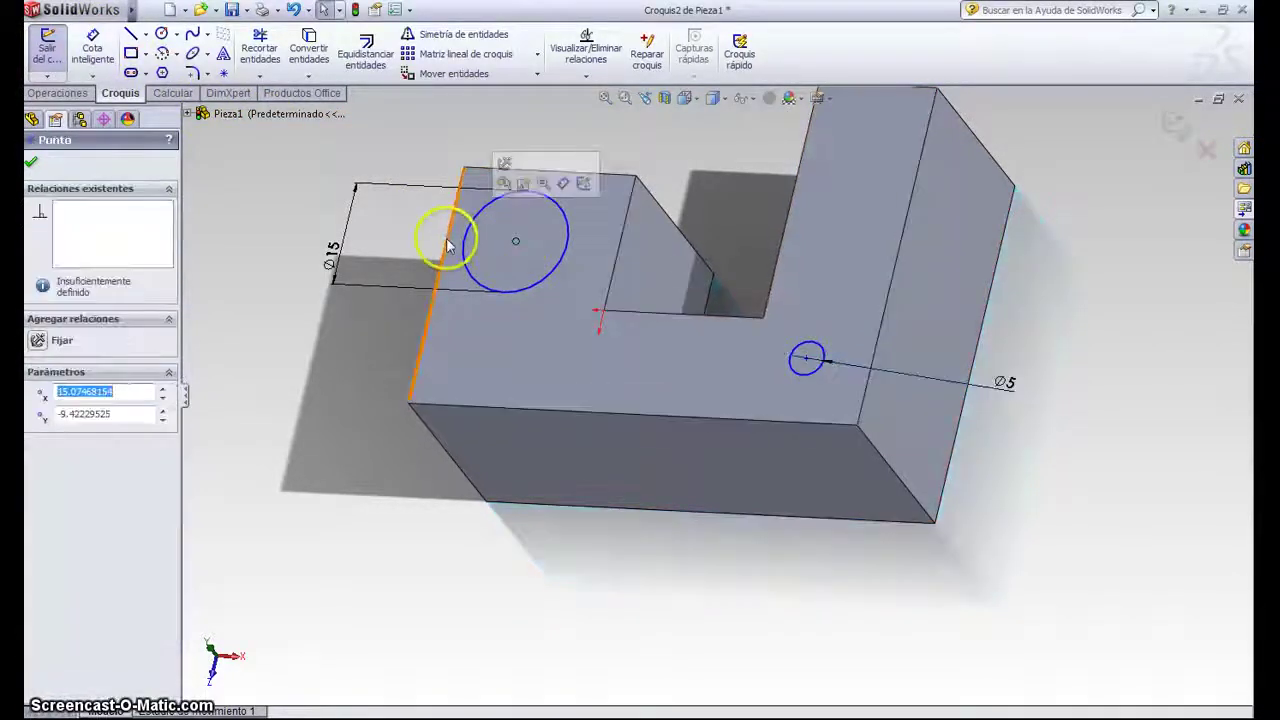
pyautogui.press('Escape')
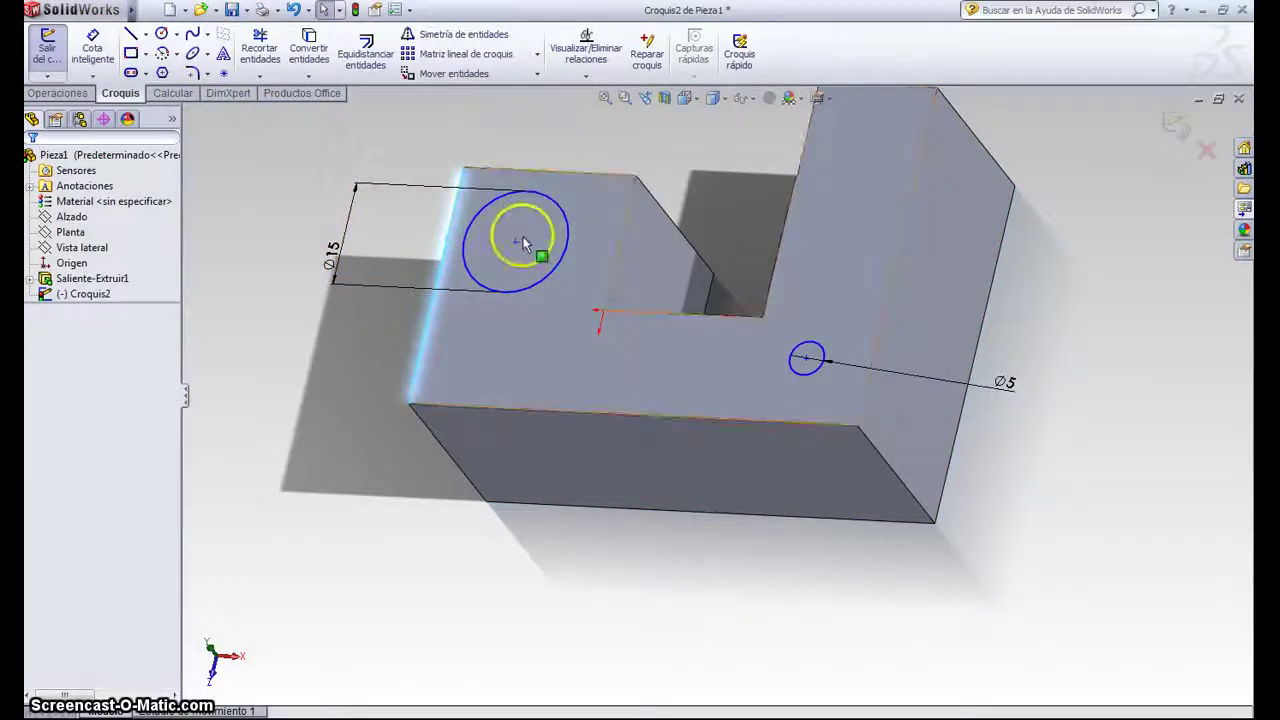
pyautogui.click(516, 244)
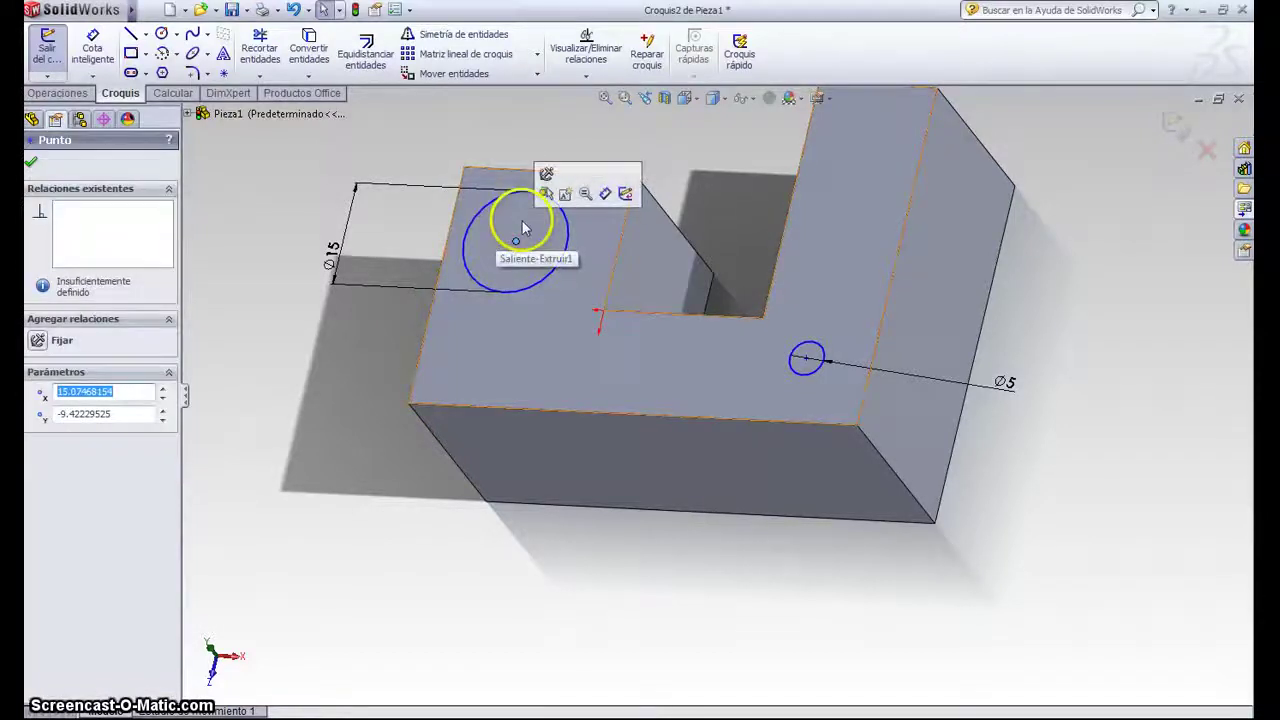
pyautogui.click(478, 152)
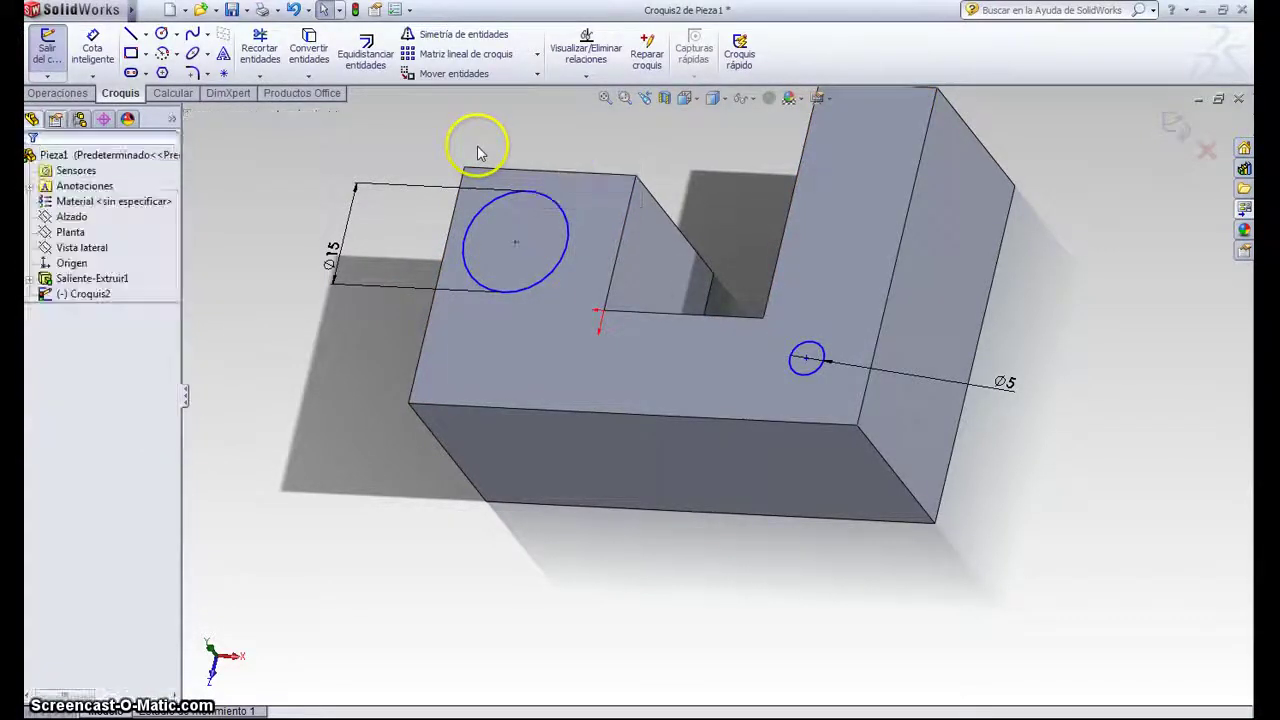
pyautogui.click(113, 48)
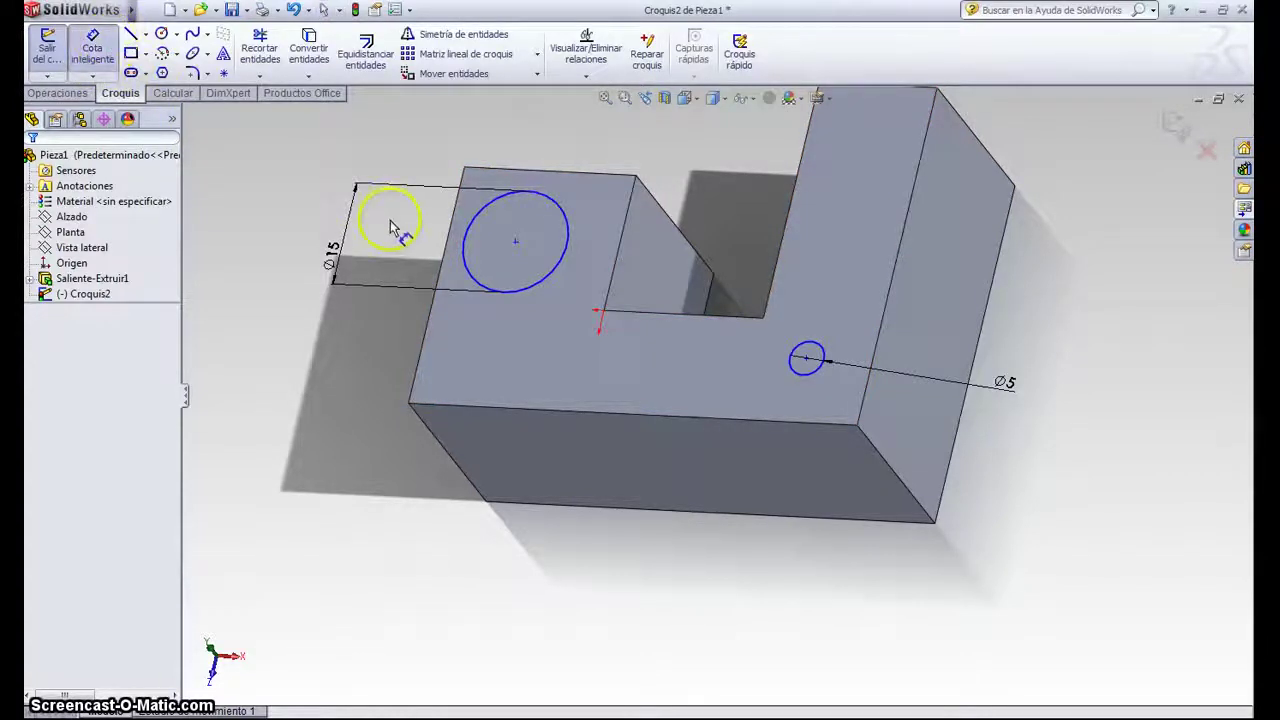
pyautogui.click(450, 248)
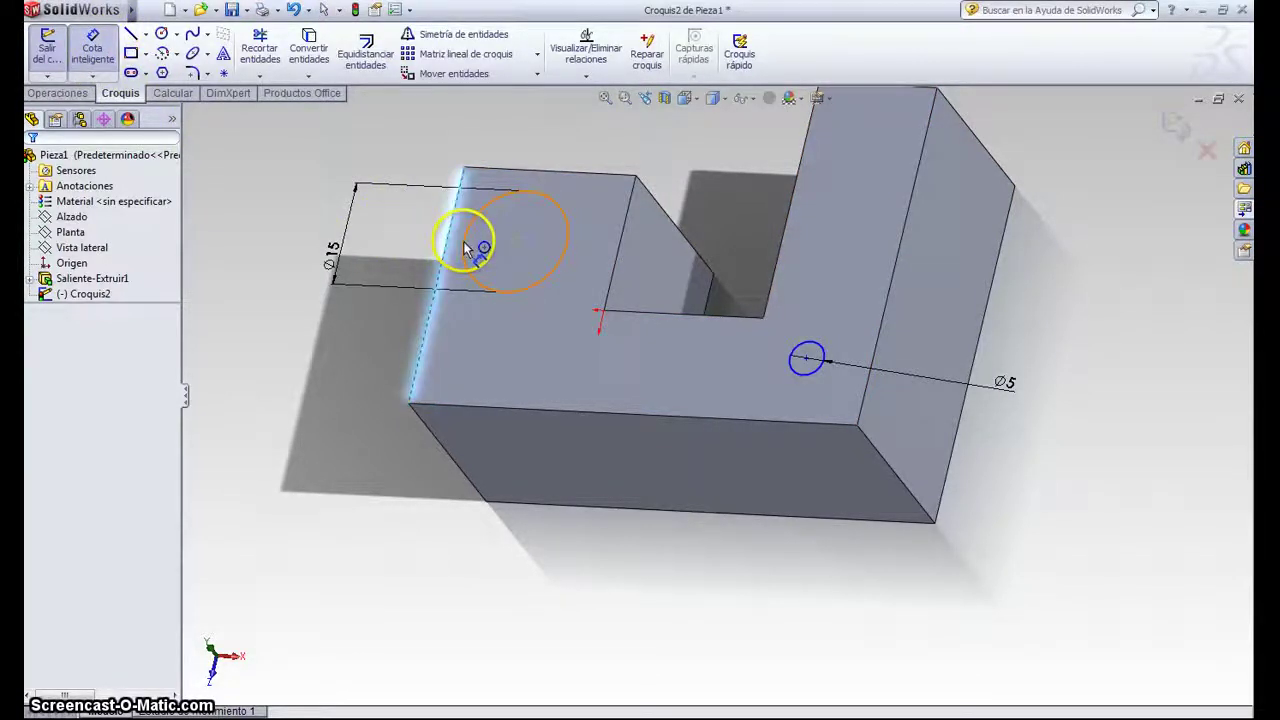
pyautogui.click(465, 248)
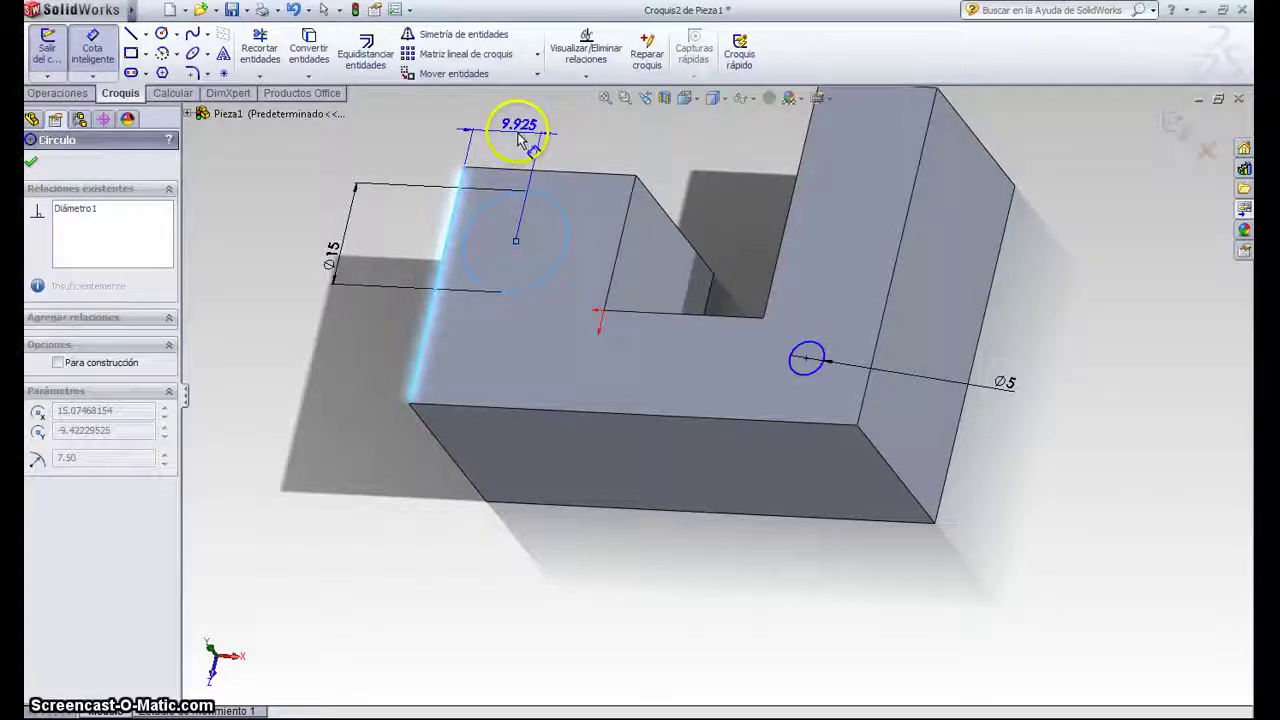
pyautogui.click(519, 140)
pyautogui.write('10')
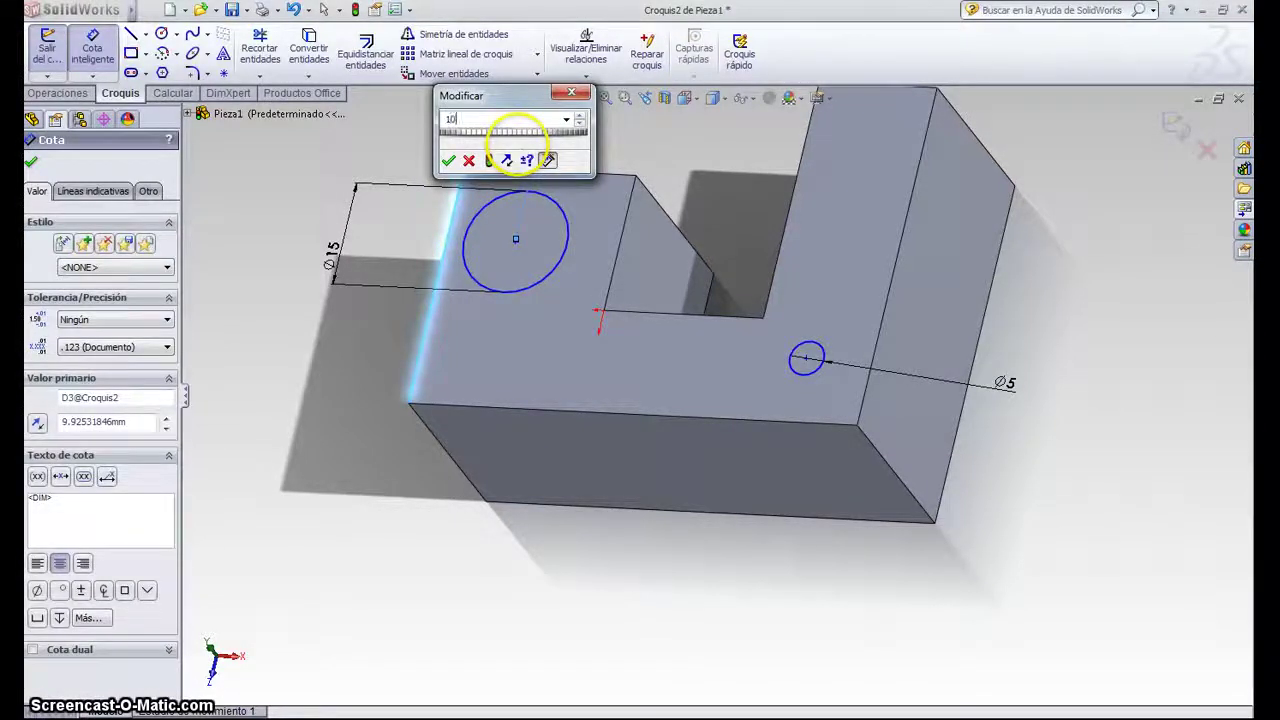
pyautogui.press('Return')
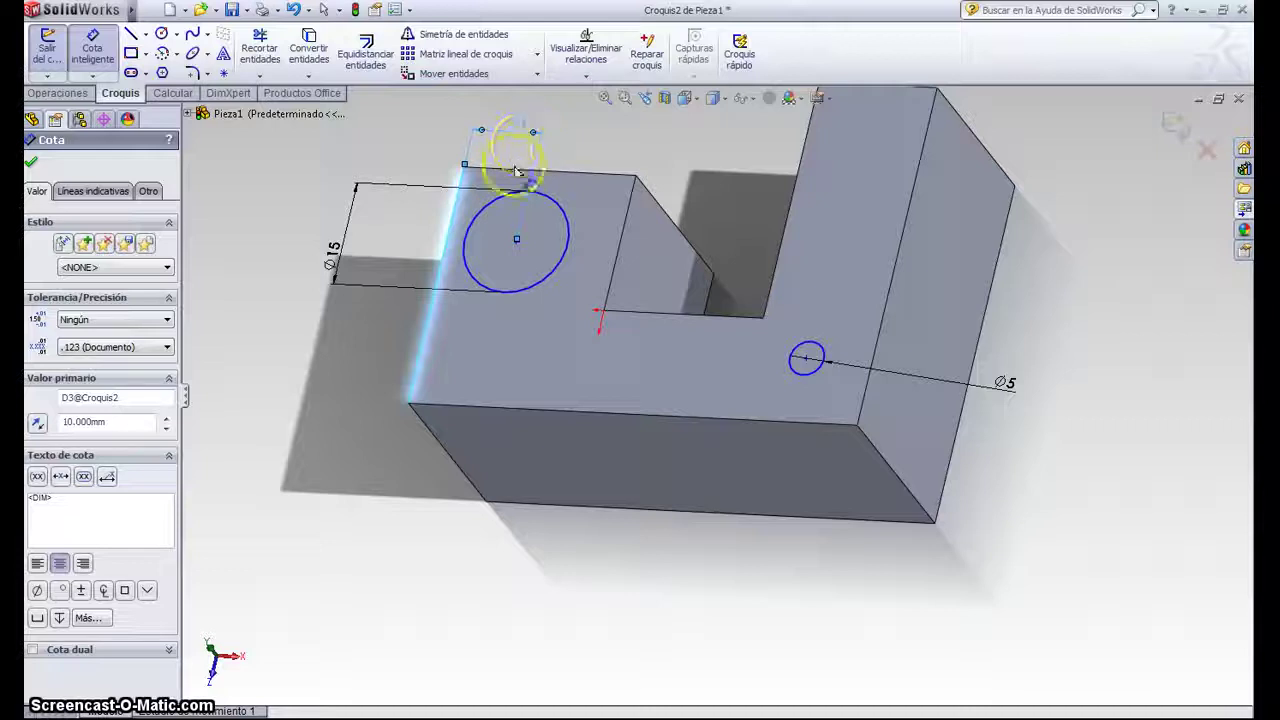
pyautogui.moveTo(517, 242); pyautogui.dragTo(547, 198)
pyautogui.click(547, 198)
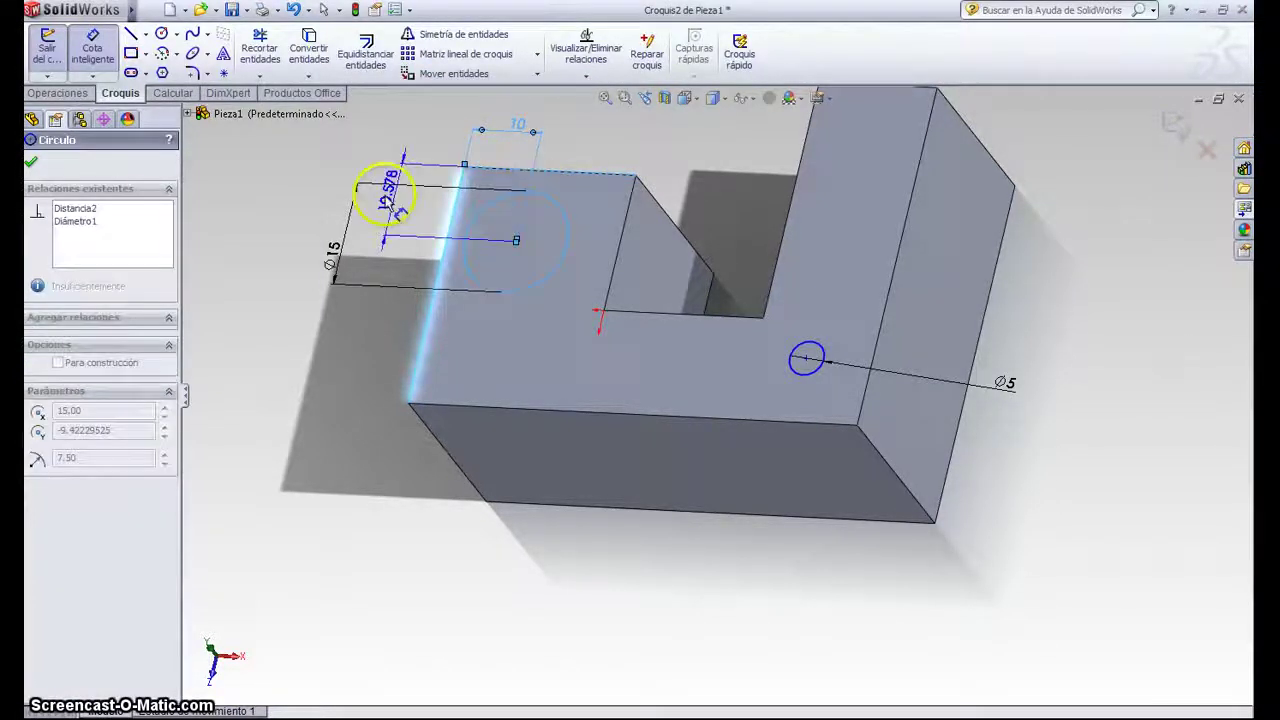
pyautogui.click(407, 205)
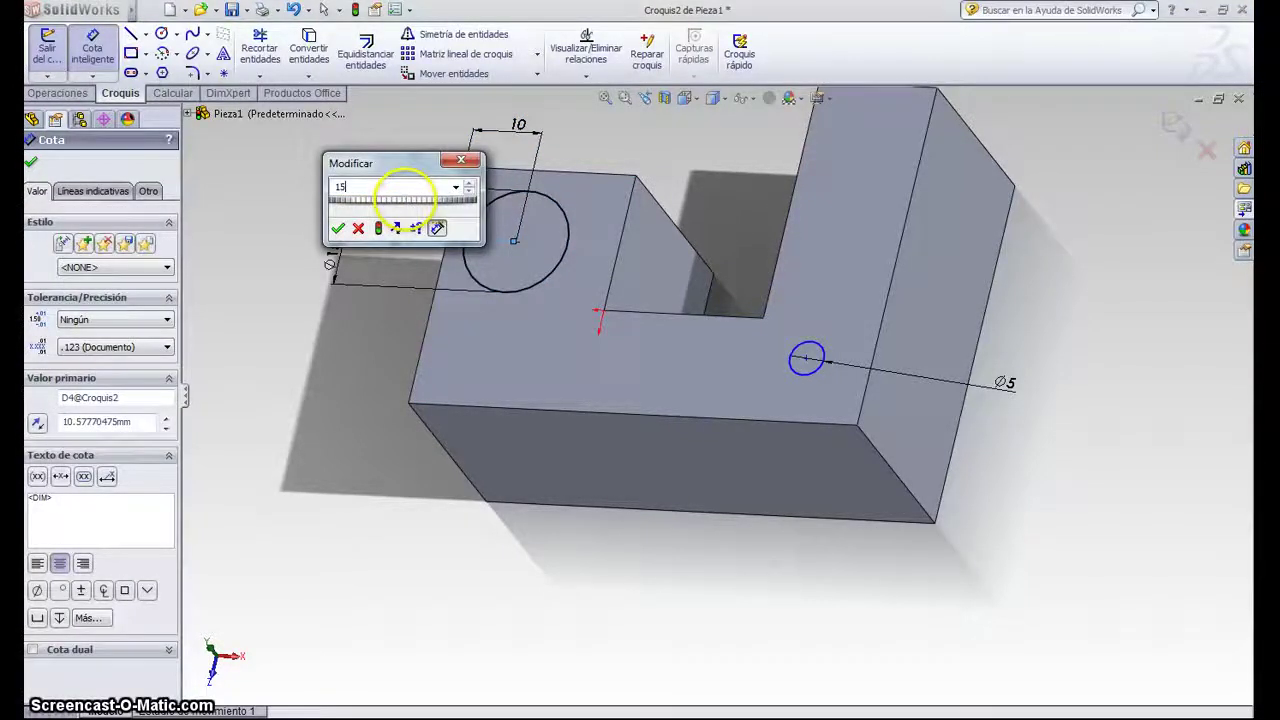
pyautogui.press('Return')
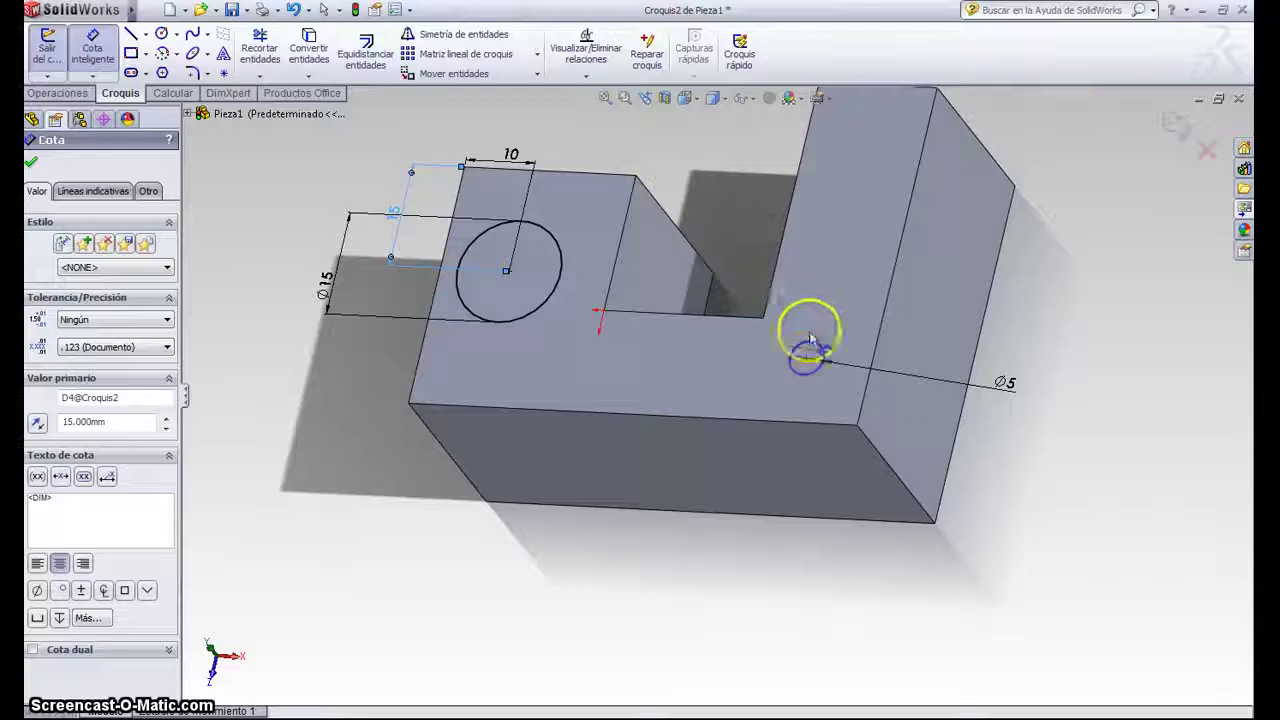
# Dimension the Ø5 circle 10 mm from the vertical edge and 5 mm from the front edge.
pyautogui.click(822, 352)
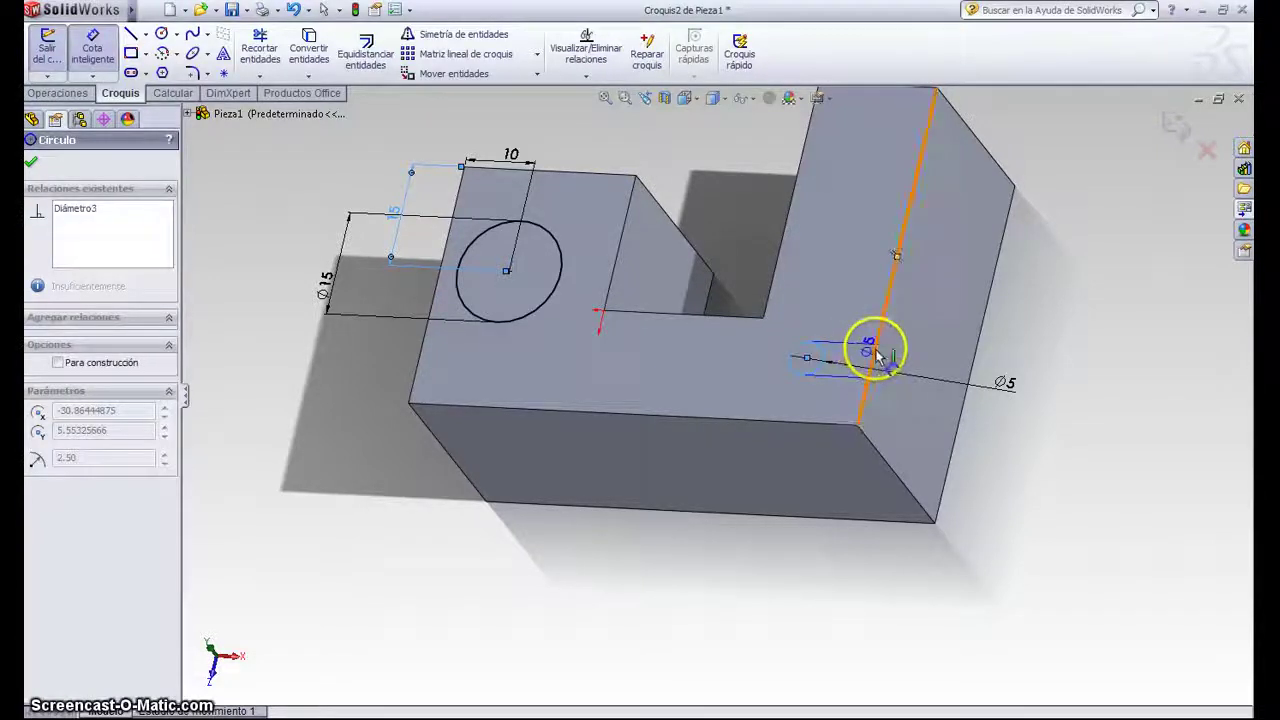
pyautogui.click(872, 350)
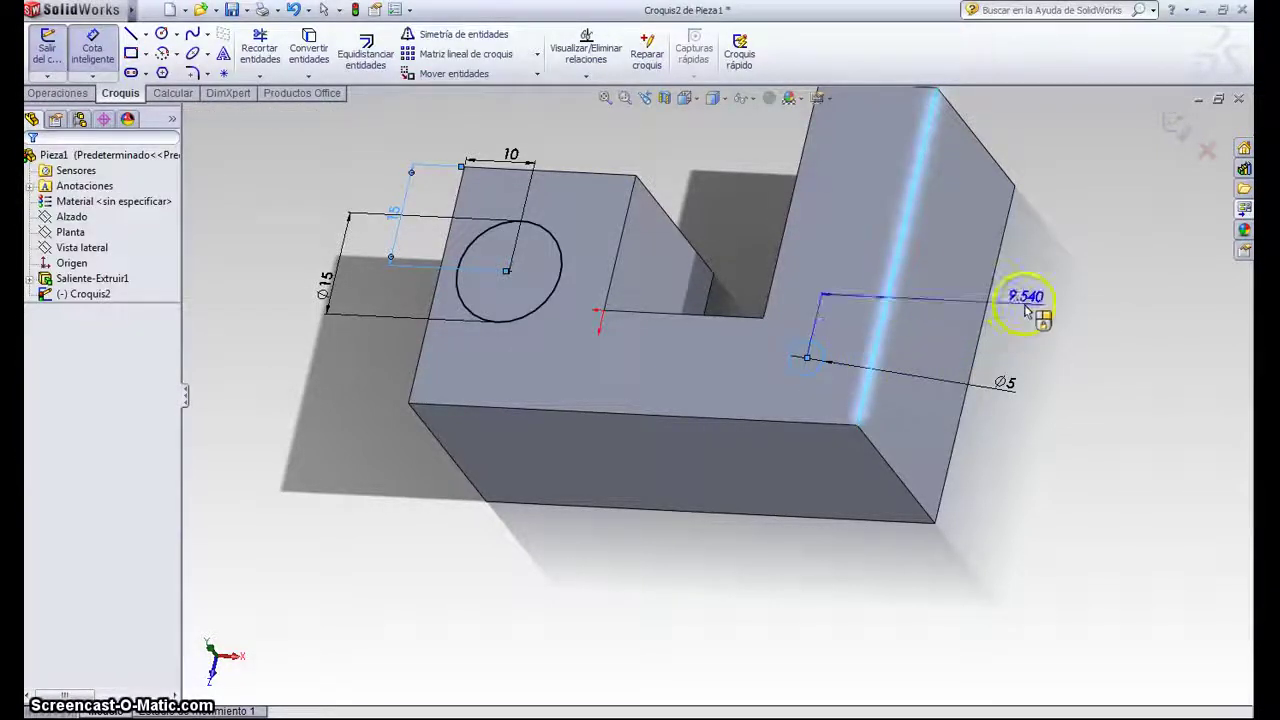
pyautogui.click(1030, 305)
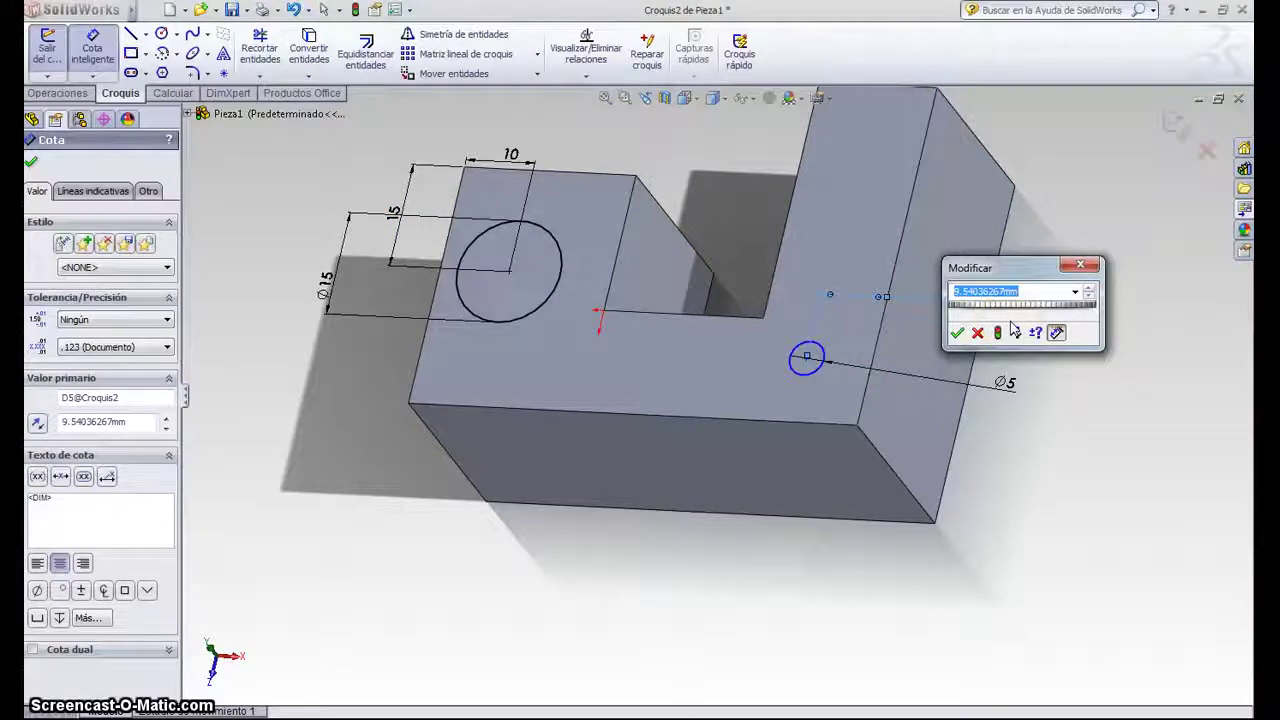
pyautogui.write('10')
pyautogui.press('Return')
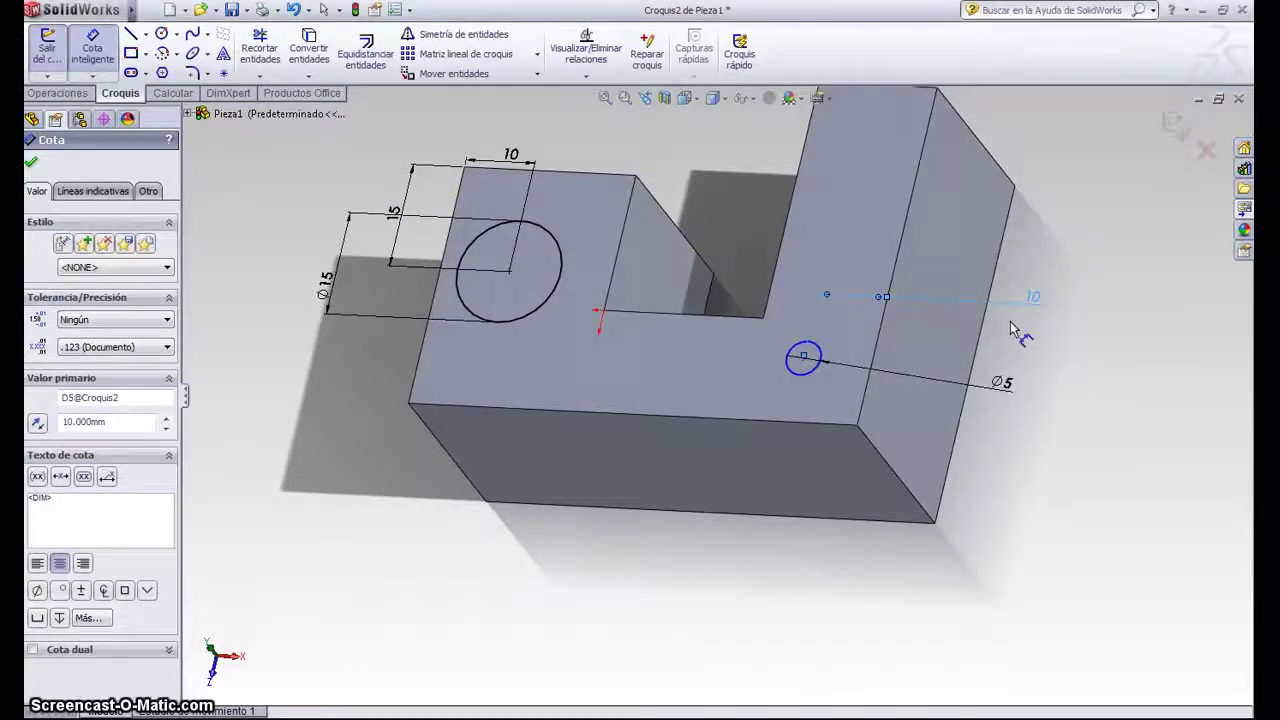
pyautogui.moveTo(818, 364); pyautogui.dragTo(812, 428)
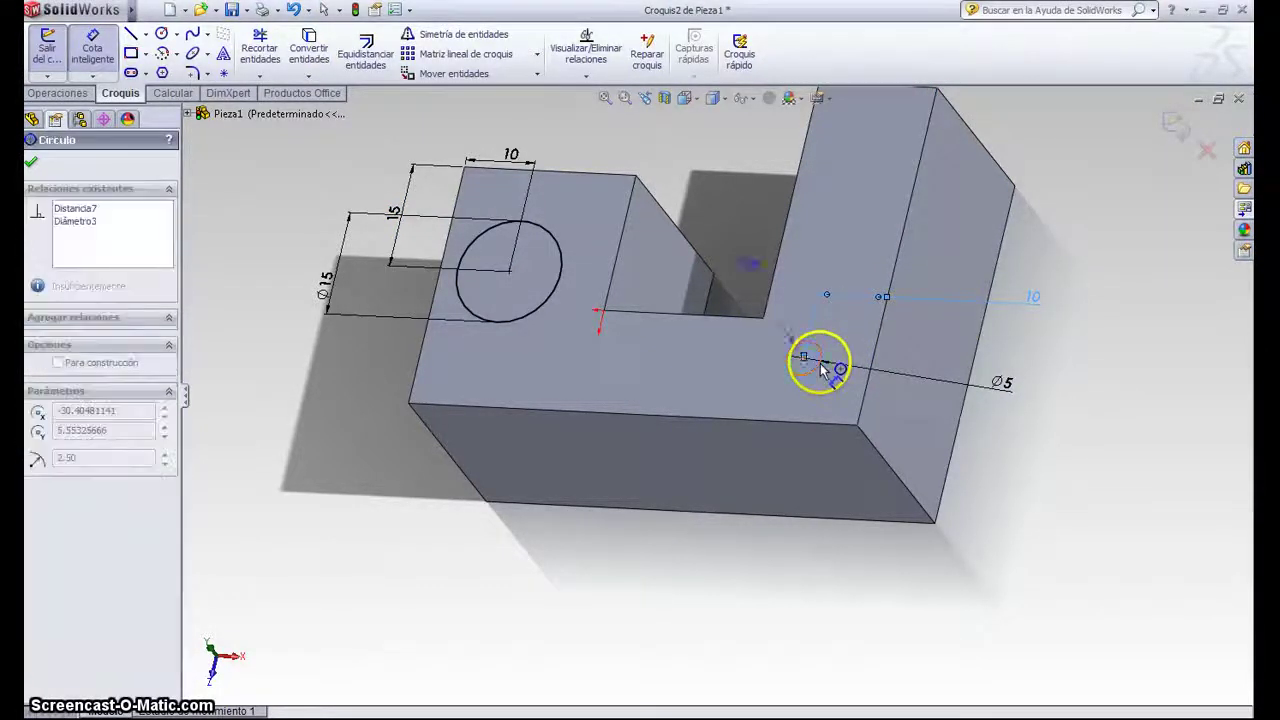
pyautogui.click(812, 425)
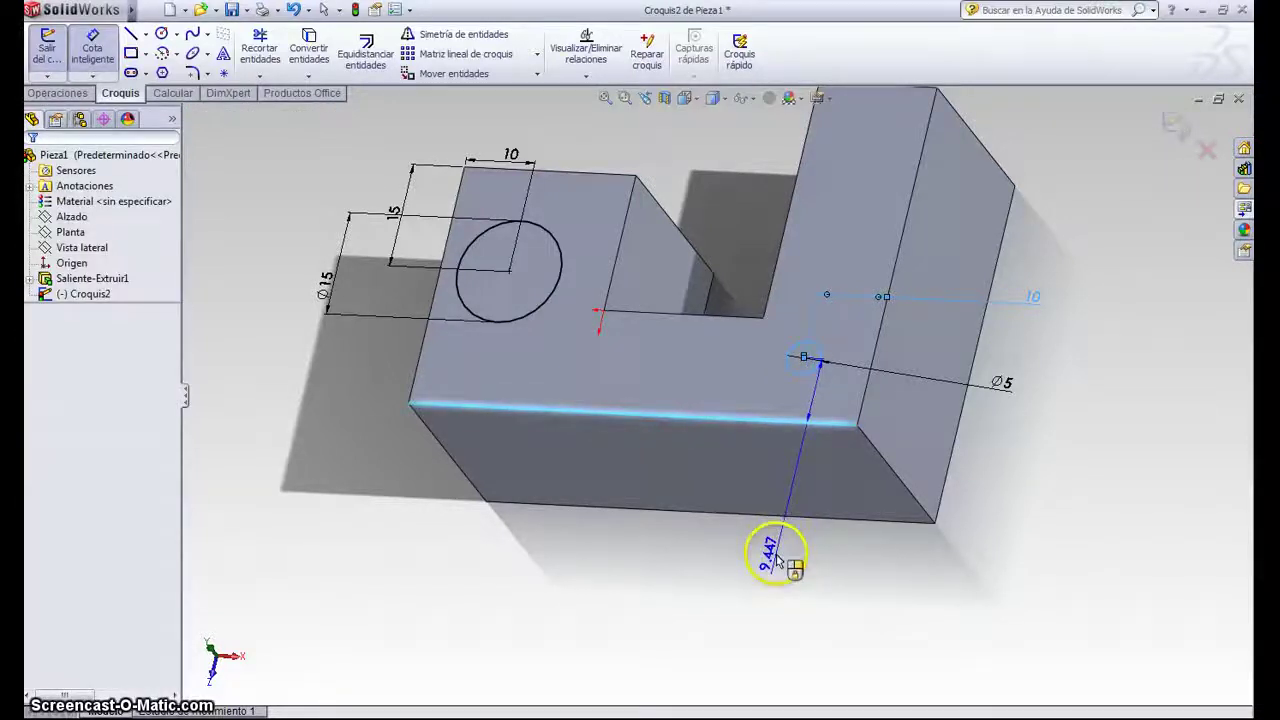
pyautogui.click(776, 556)
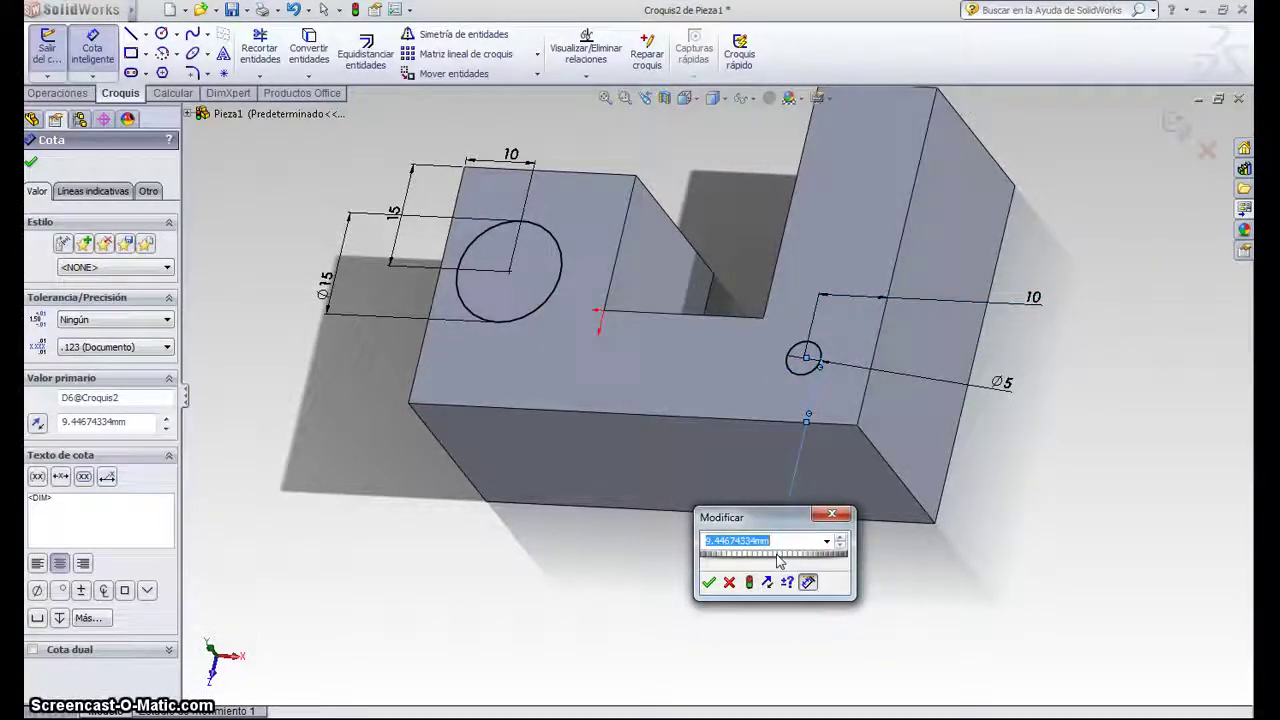
pyautogui.press('Return')
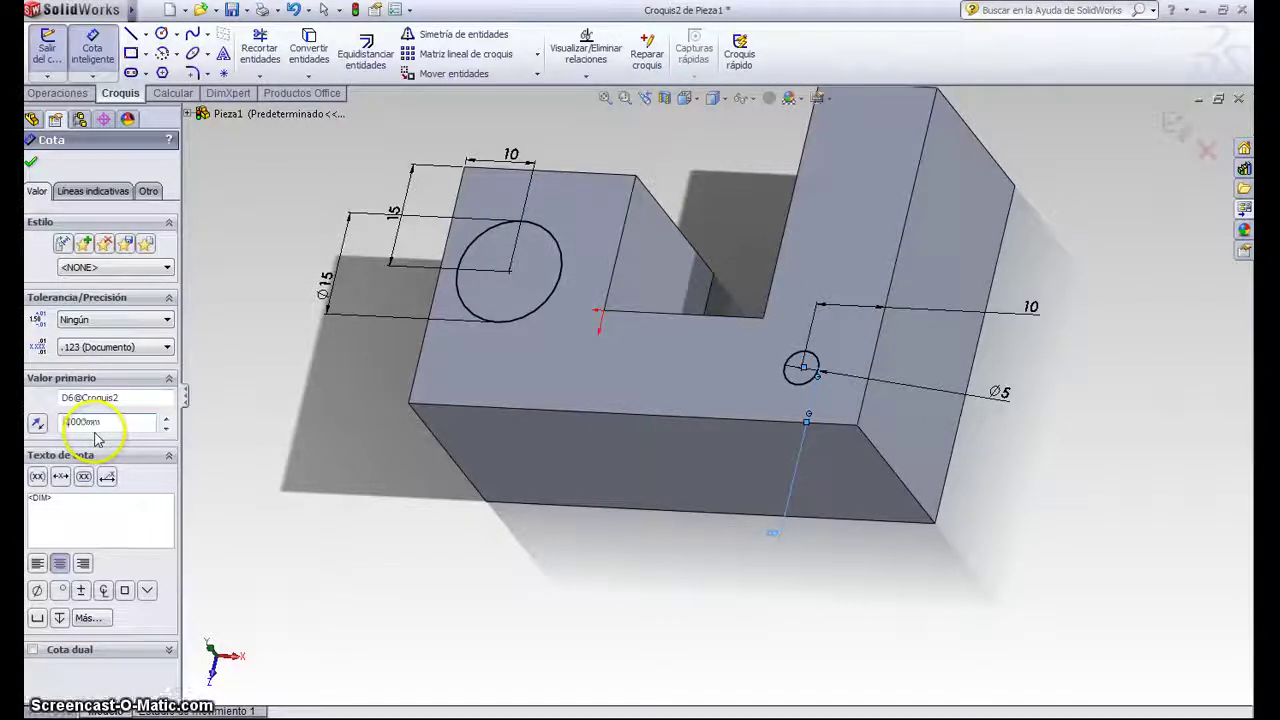
pyautogui.write('5')
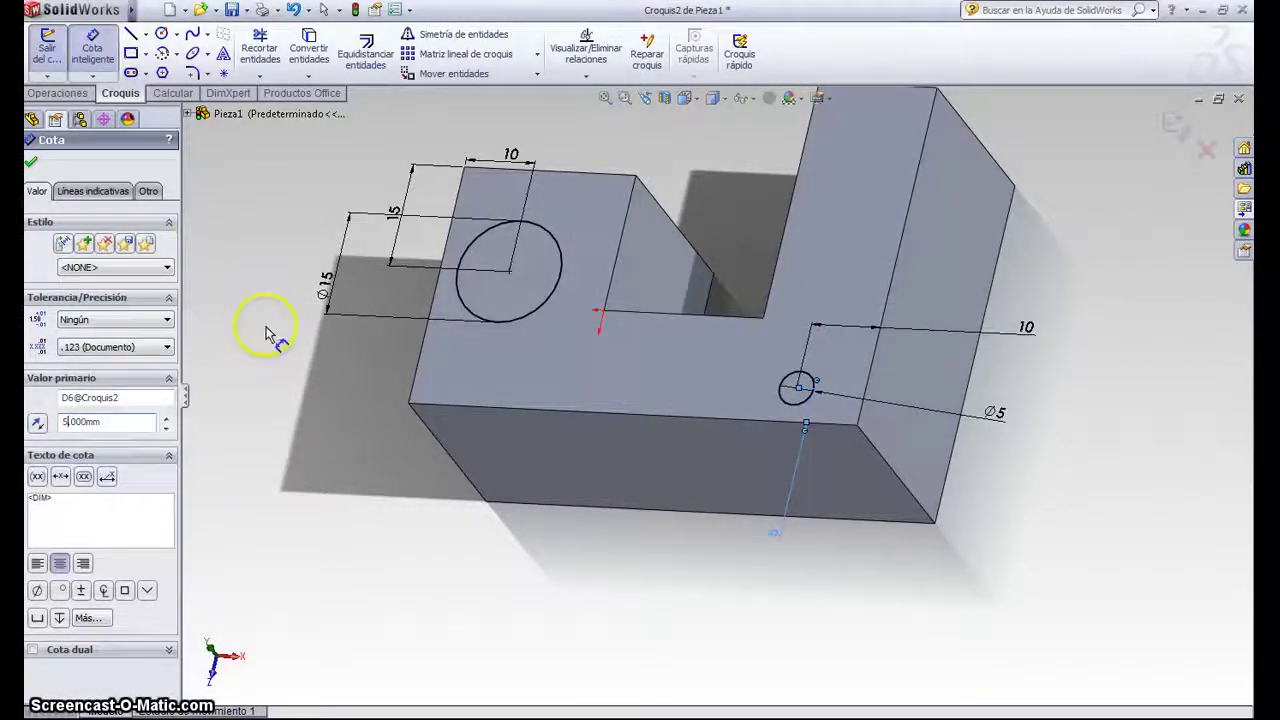
pyautogui.click(32, 165)
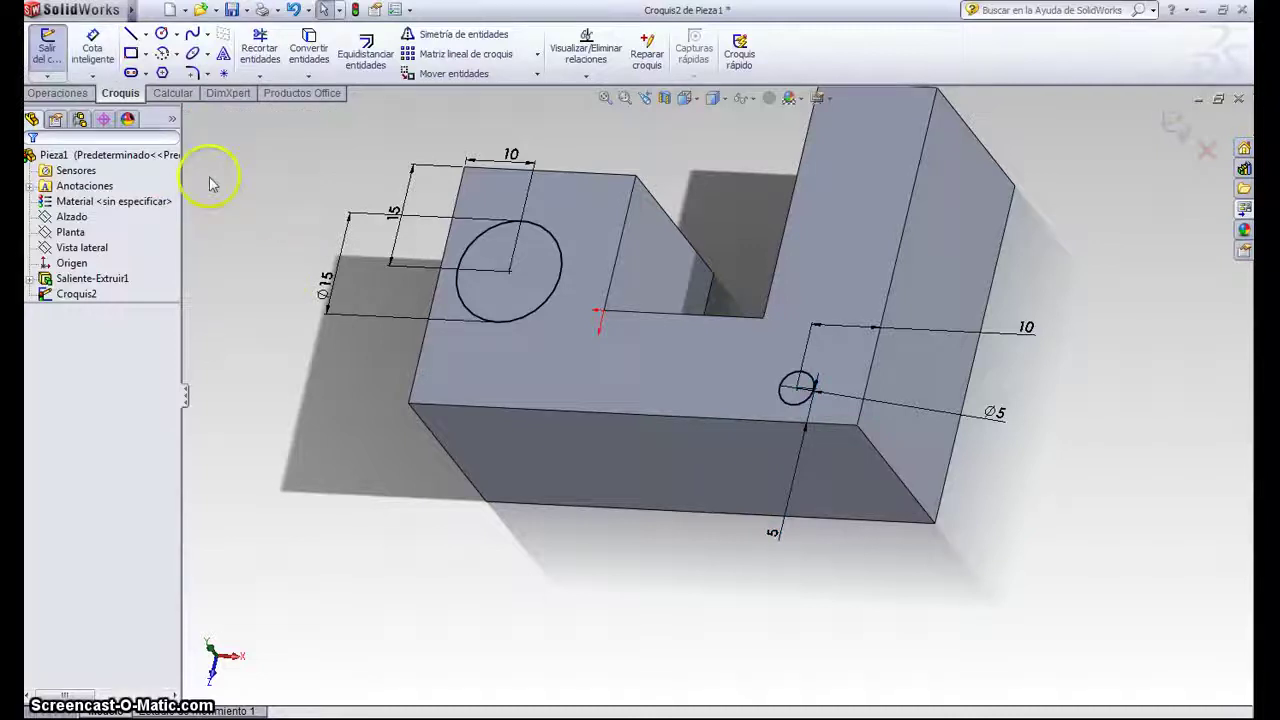
pyautogui.click(70, 95)
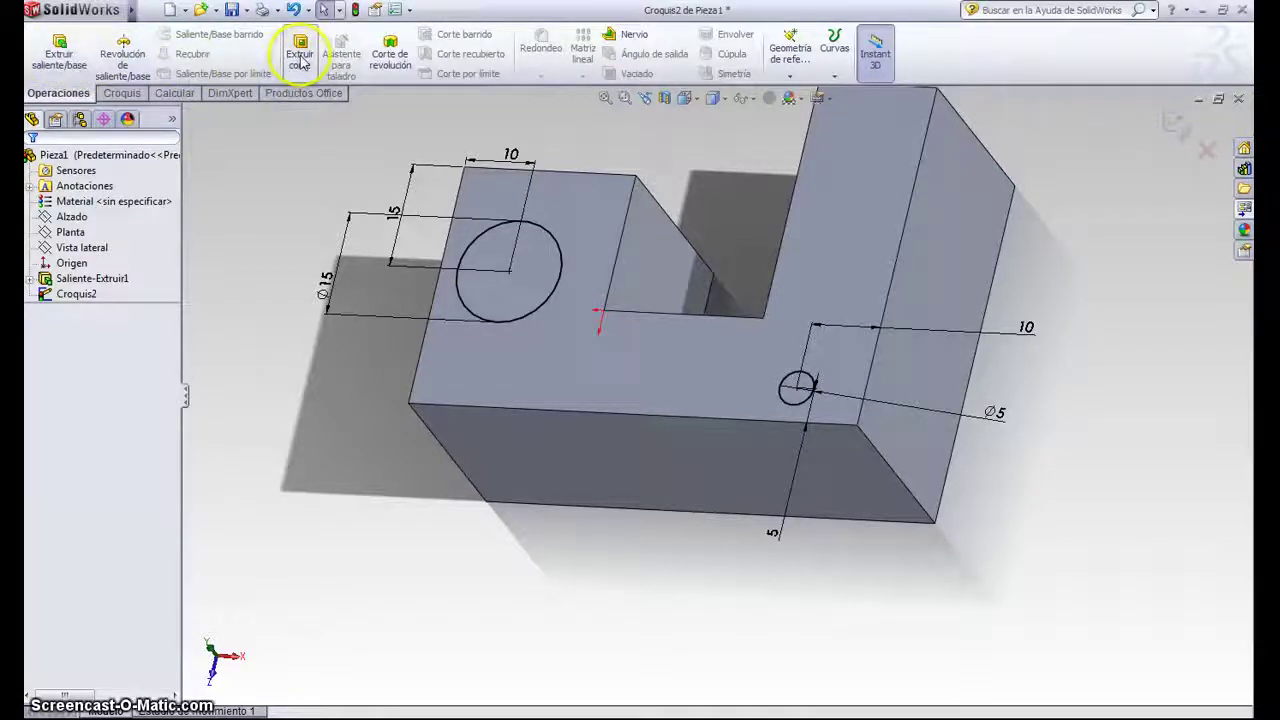
# Extrude-cut both circles with end condition Por todo to make through holes (Cortar-Extruir1).
pyautogui.click(301, 58)
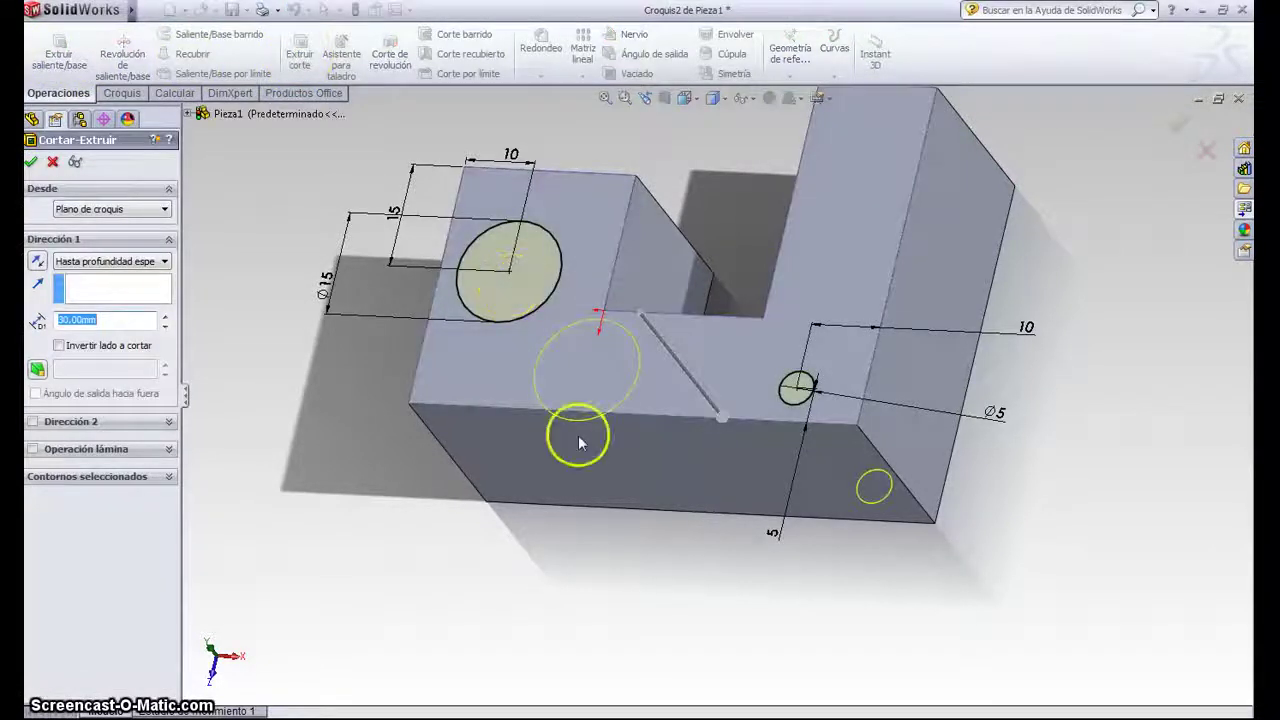
pyautogui.moveTo(619, 510)
pyautogui.mouseDown(button='middle')
pyautogui.moveTo(677, 371)
pyautogui.moveTo(614, 277)
pyautogui.mouseUp(button='middle')
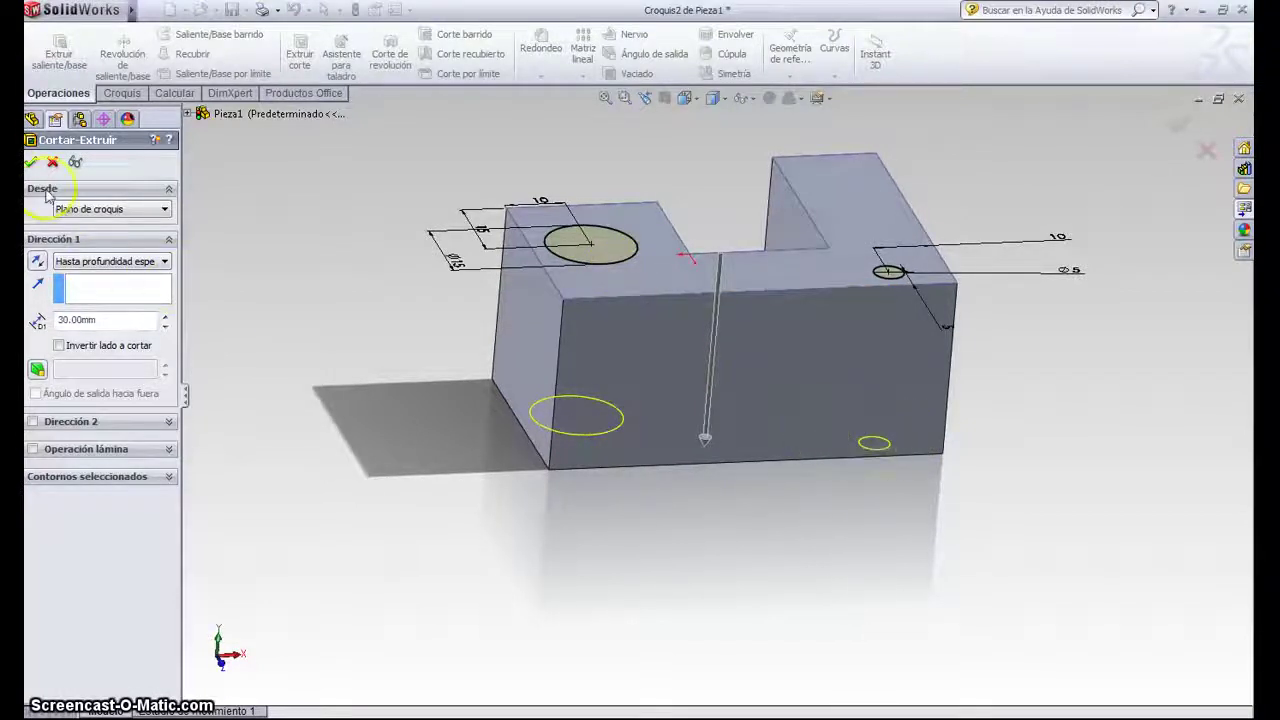
pyautogui.click(165, 262)
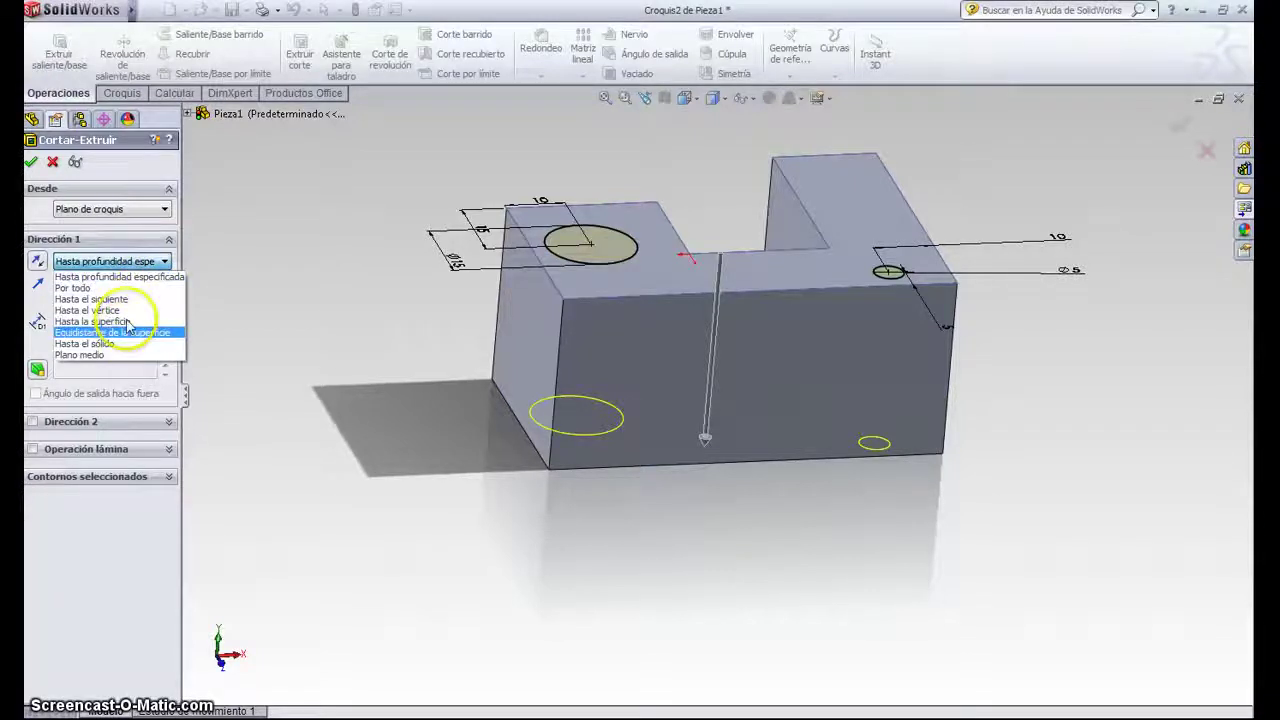
pyautogui.click(120, 288)
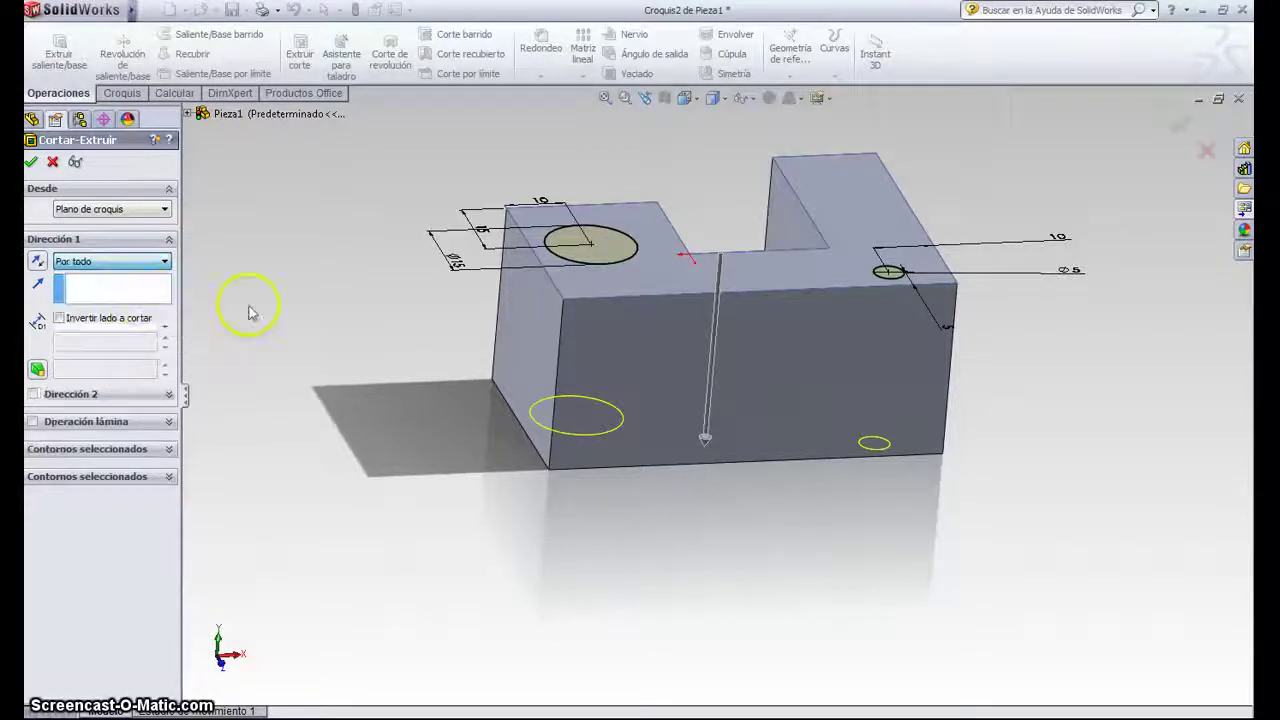
pyautogui.click(33, 166)
pyautogui.moveTo(766, 434)
pyautogui.mouseDown(button='middle')
pyautogui.moveTo(706, 536)
pyautogui.moveTo(714, 600)
pyautogui.moveTo(806, 380)
pyautogui.moveTo(777, 331)
pyautogui.moveTo(787, 402)
pyautogui.moveTo(831, 394)
pyautogui.moveTo(689, 406)
pyautogui.moveTo(752, 412)
pyautogui.mouseUp(button='middle')
pyautogui.moveTo(766, 406)
pyautogui.mouseDown(button='middle')
pyautogui.moveTo(791, 420)
pyautogui.moveTo(796, 442)
pyautogui.moveTo(698, 448)
pyautogui.mouseUp(button='middle')
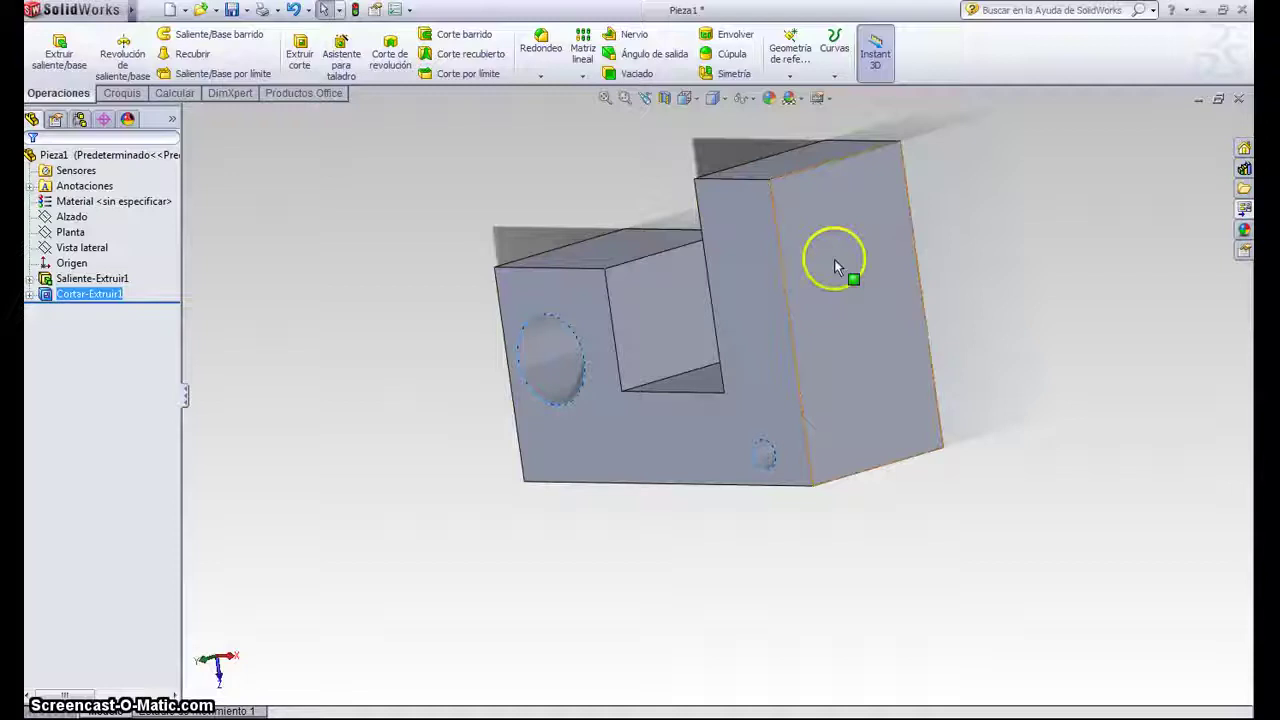
# Start a sketch on the upright leg's outer face and draw a corner rectangle on it.
pyautogui.click(121, 93)
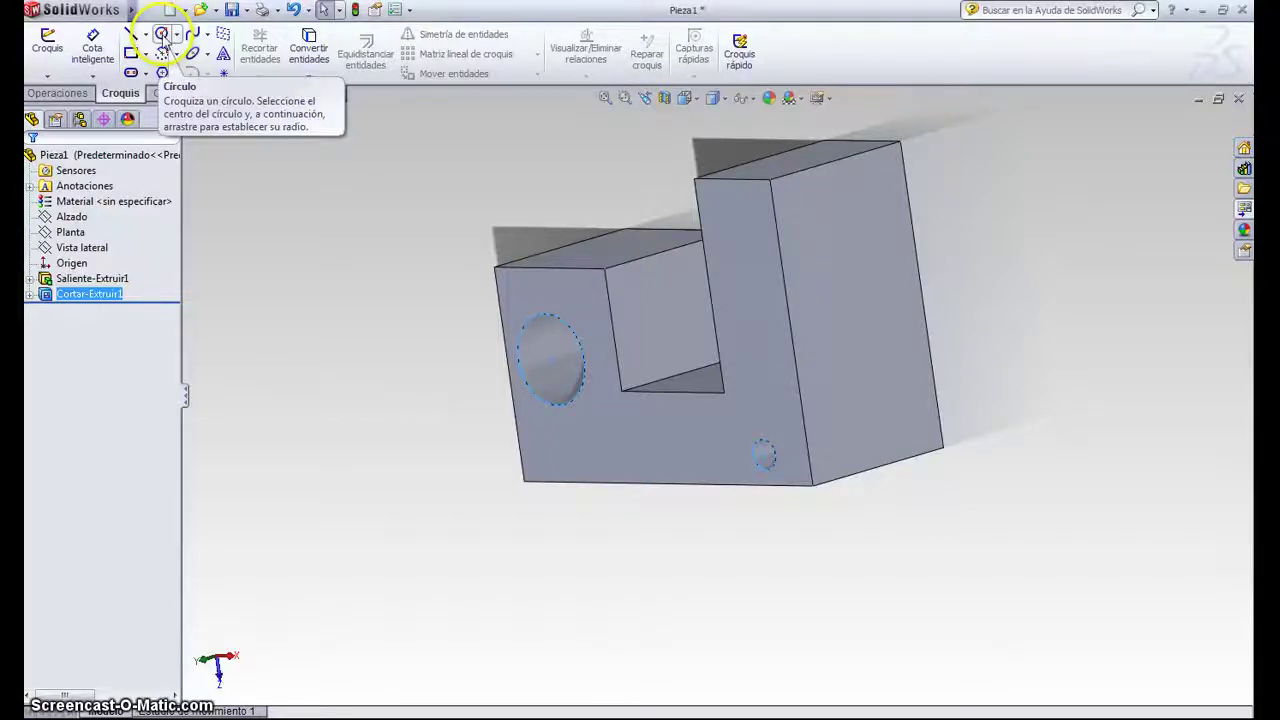
pyautogui.click(812, 218)
pyautogui.moveTo(886, 243)
pyautogui.mouseDown(button='middle')
pyautogui.moveTo(794, 271)
pyautogui.moveTo(826, 292)
pyautogui.mouseUp(button='middle')
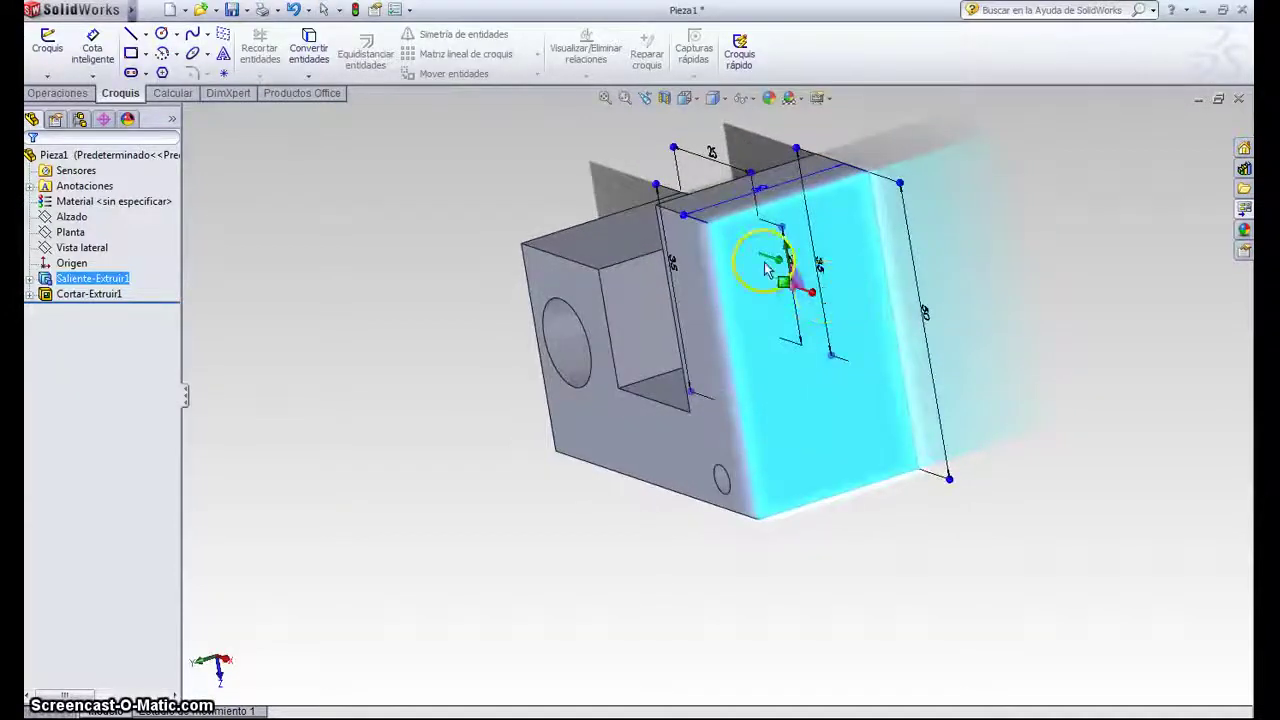
pyautogui.click(131, 55)
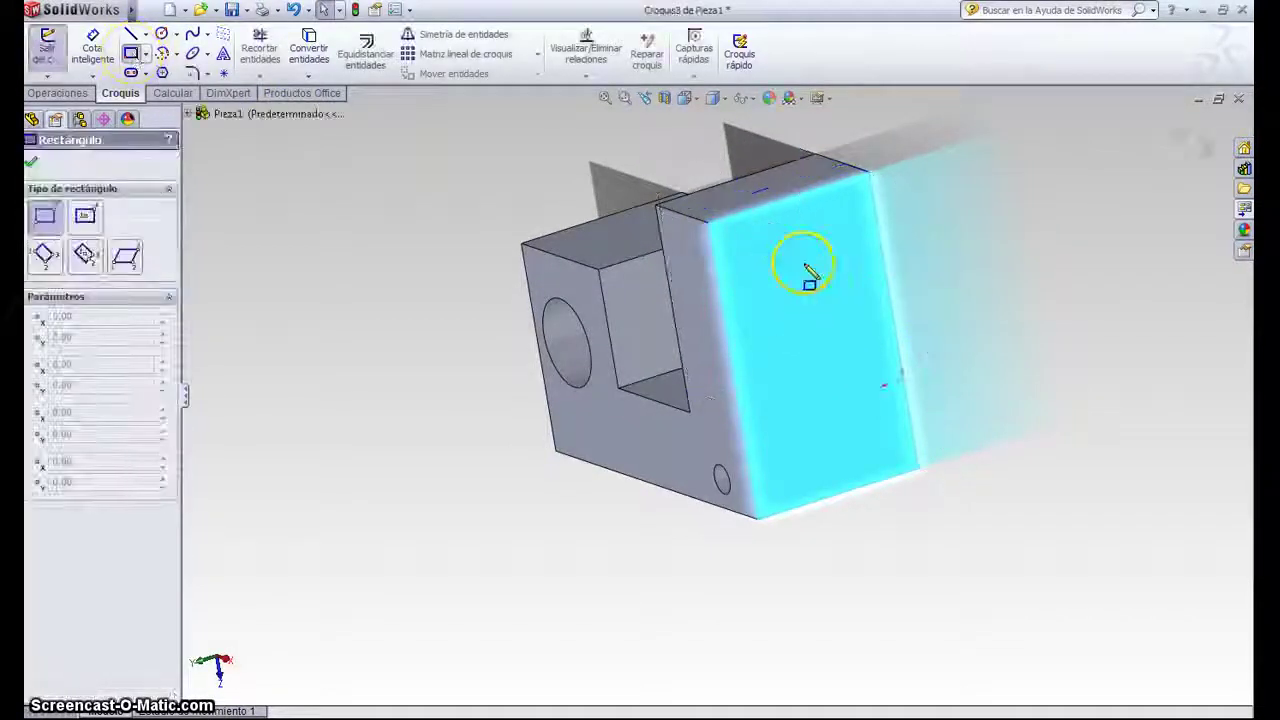
pyautogui.click(766, 271)
pyautogui.moveTo(768, 258); pyautogui.dragTo(859, 344)
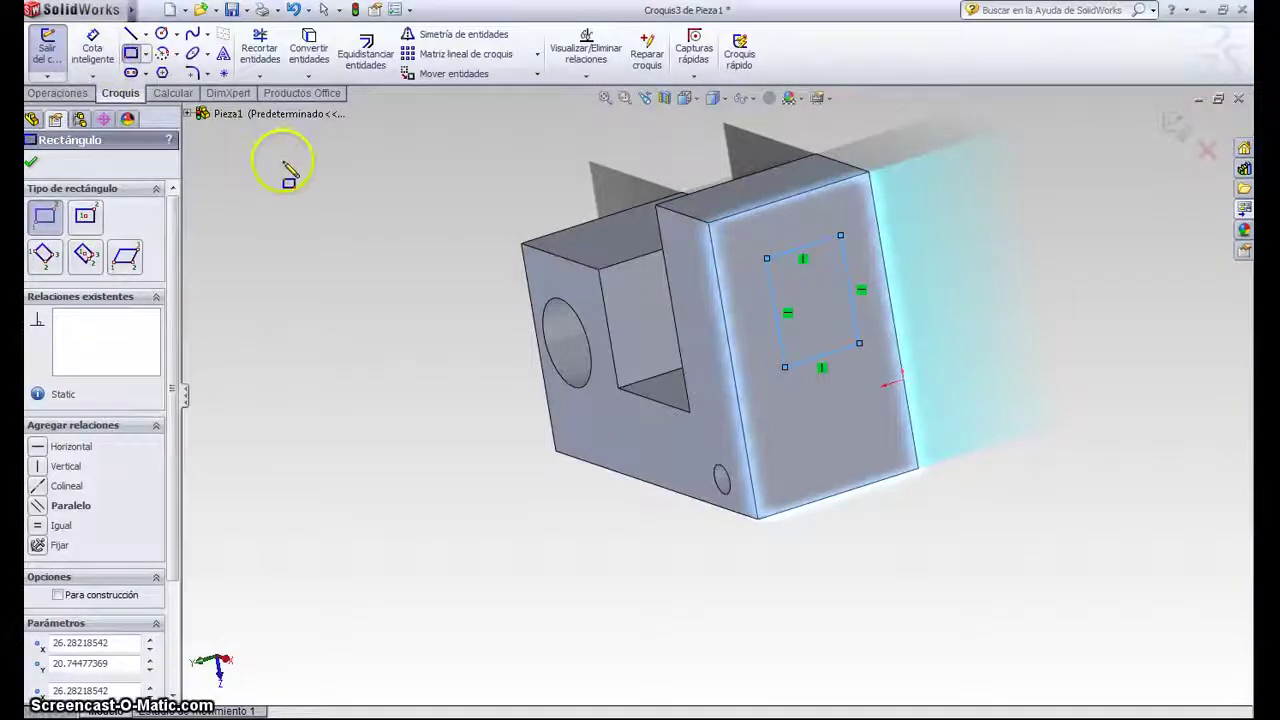
pyautogui.click(68, 95)
# Extrude-cut the rectangle through the upright leg as a rectangular window (Cortar-Extruir2).
pyautogui.click(299, 48)
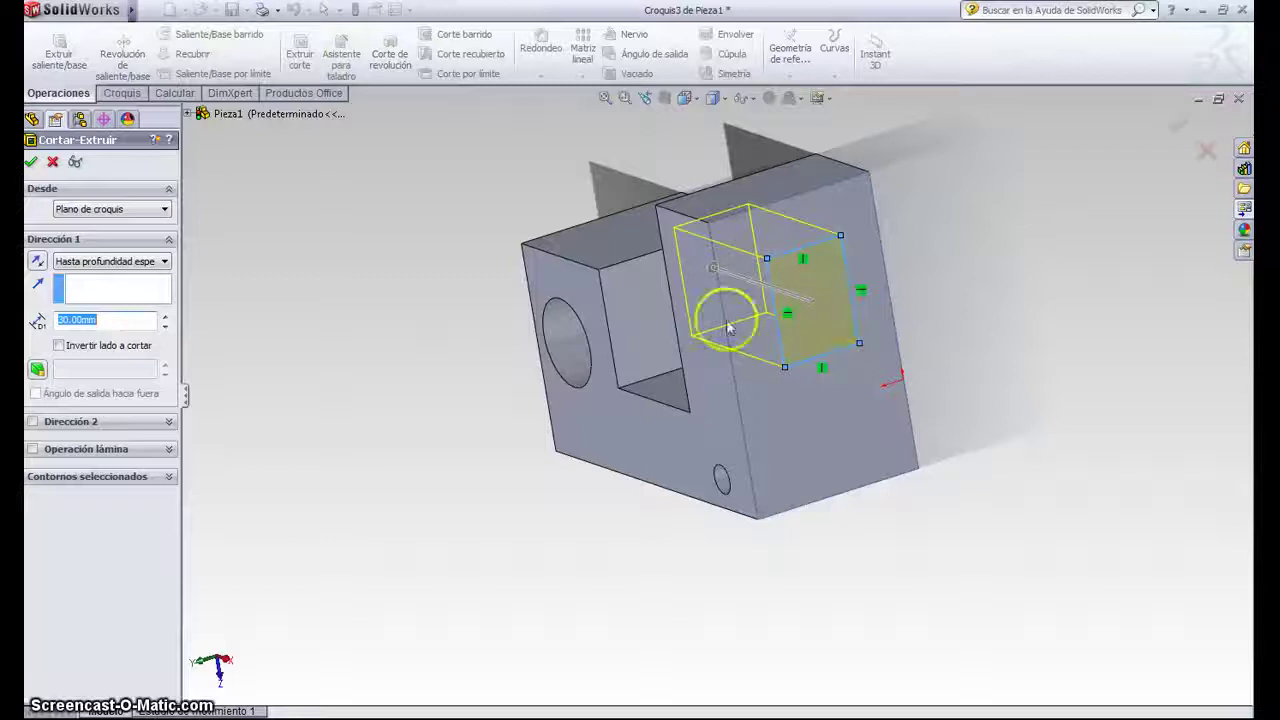
pyautogui.moveTo(350, 365)
pyautogui.mouseDown(button='middle')
pyautogui.moveTo(500, 374)
pyautogui.moveTo(477, 371)
pyautogui.mouseUp(button='middle')
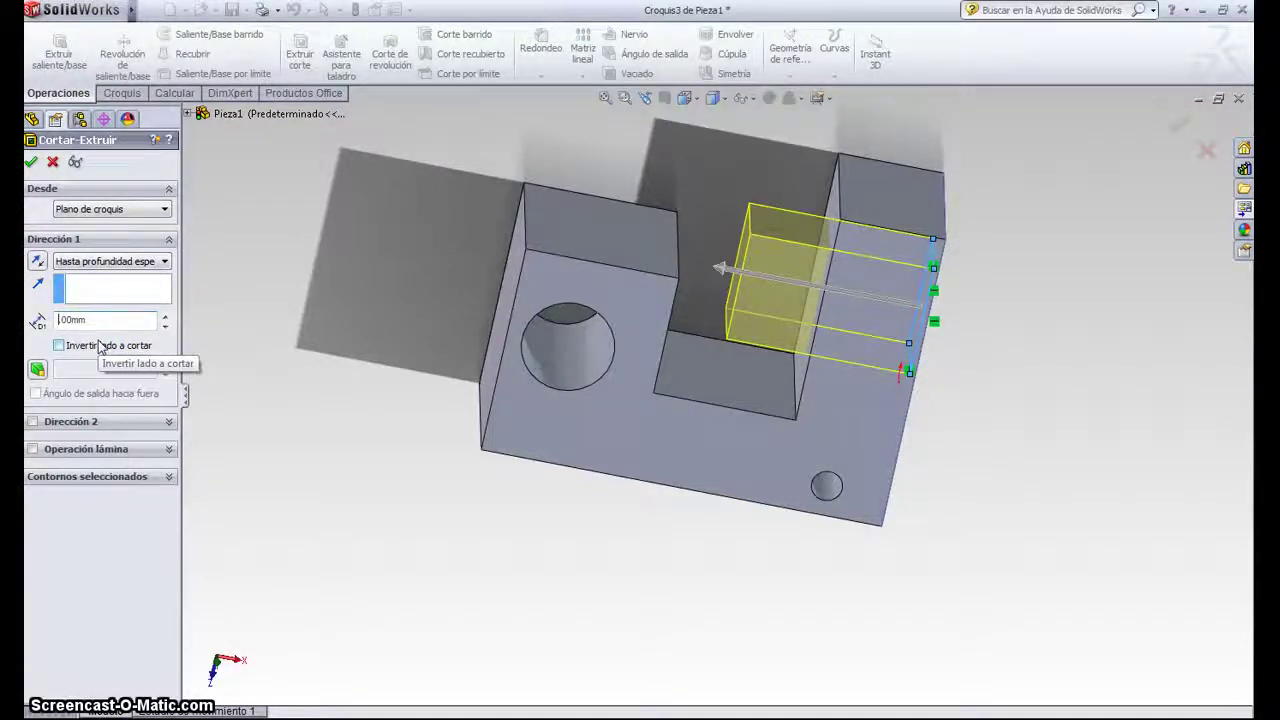
pyautogui.click(86, 340)
pyautogui.write('20')
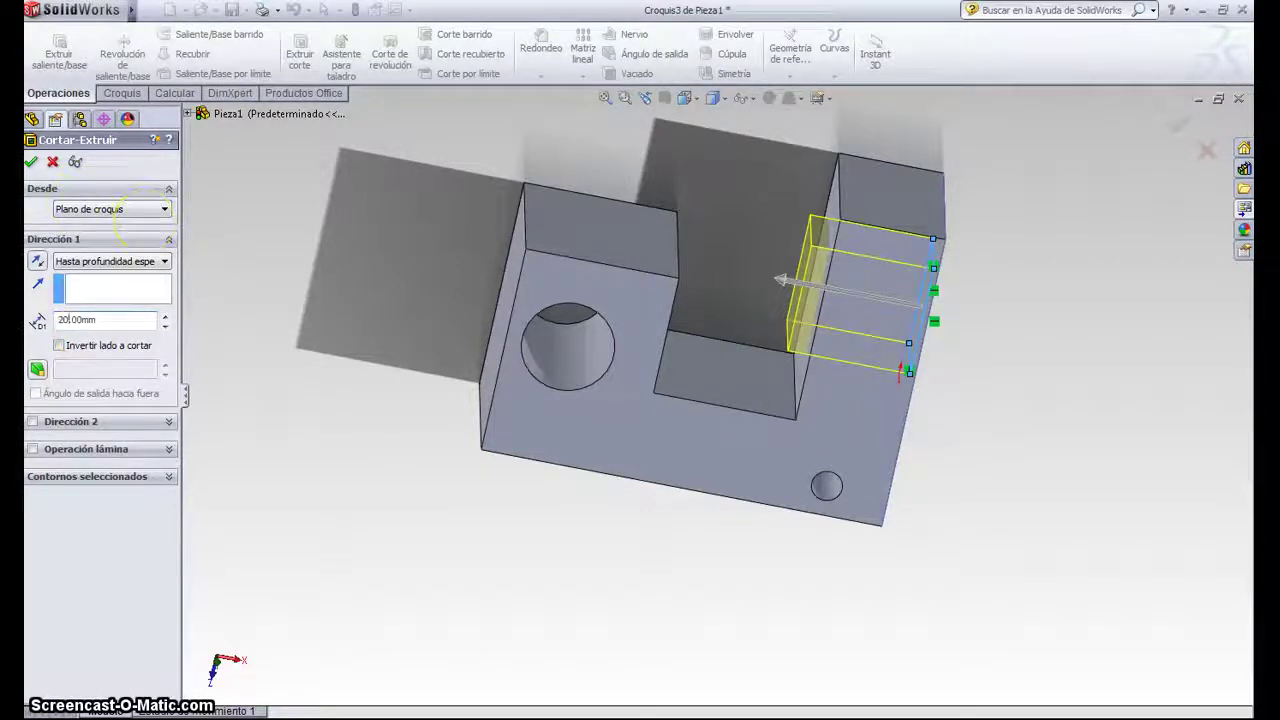
pyautogui.click(31, 162)
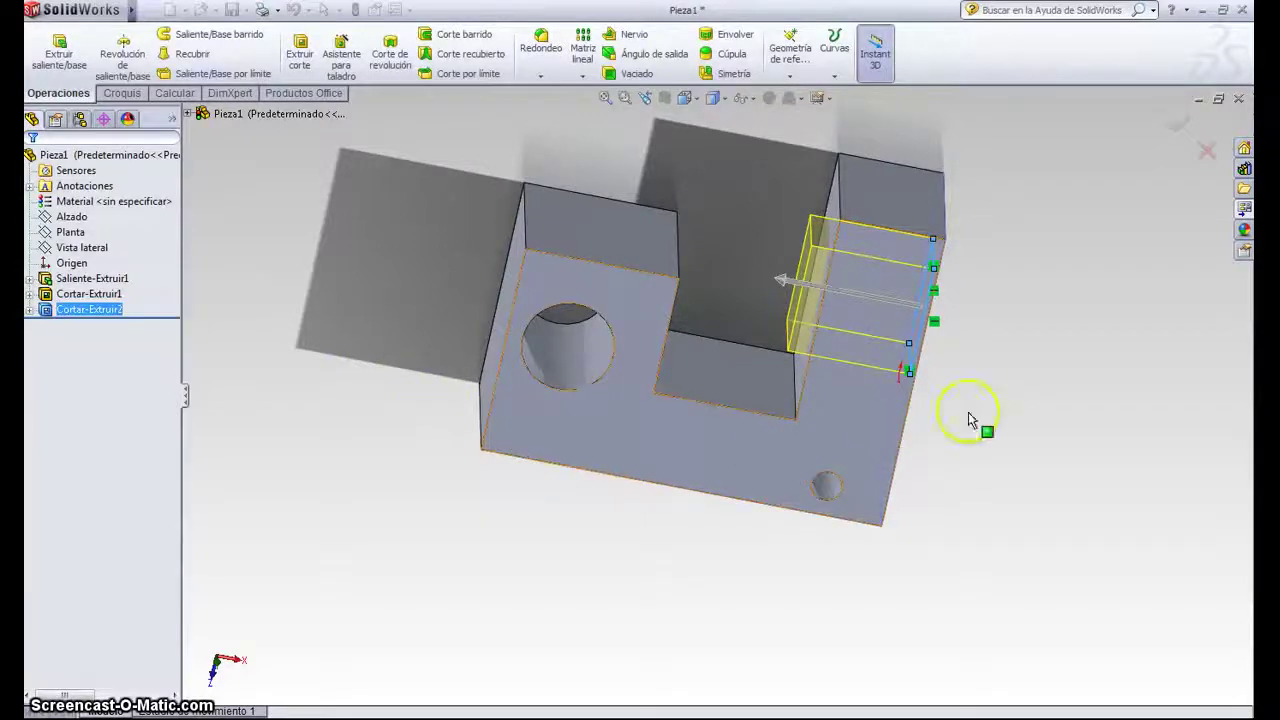
pyautogui.moveTo(1040, 410)
pyautogui.mouseDown(button='middle')
pyautogui.moveTo(893, 441)
pyautogui.moveTo(1006, 434)
pyautogui.moveTo(1086, 371)
pyautogui.mouseUp(button='middle')
pyautogui.moveTo(529, 349)
pyautogui.mouseDown(button='middle')
pyautogui.moveTo(691, 491)
pyautogui.moveTo(651, 531)
pyautogui.moveTo(586, 529)
pyautogui.moveTo(526, 480)
pyautogui.moveTo(511, 437)
pyautogui.moveTo(500, 466)
pyautogui.moveTo(560, 509)
pyautogui.moveTo(737, 529)
pyautogui.mouseUp(button='middle')
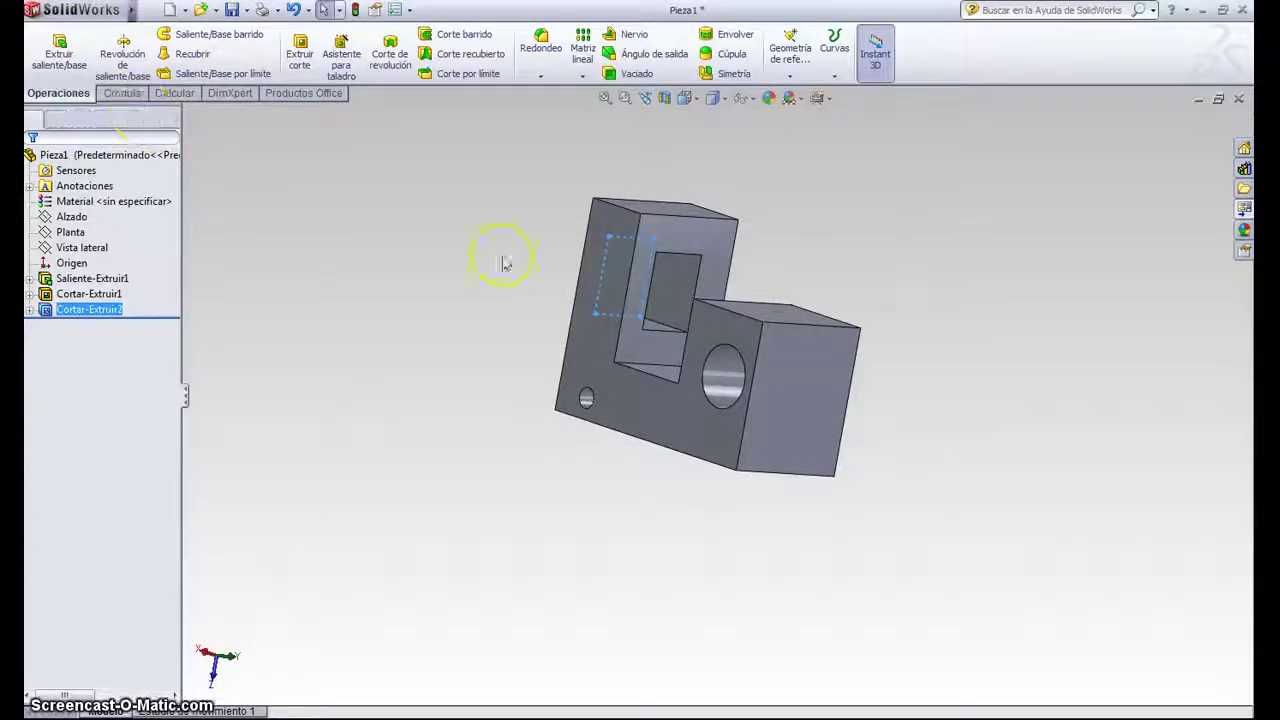
# Switch briefly to the sketching tools, then back to the Operaciones feature tools.
pyautogui.click(124, 94)
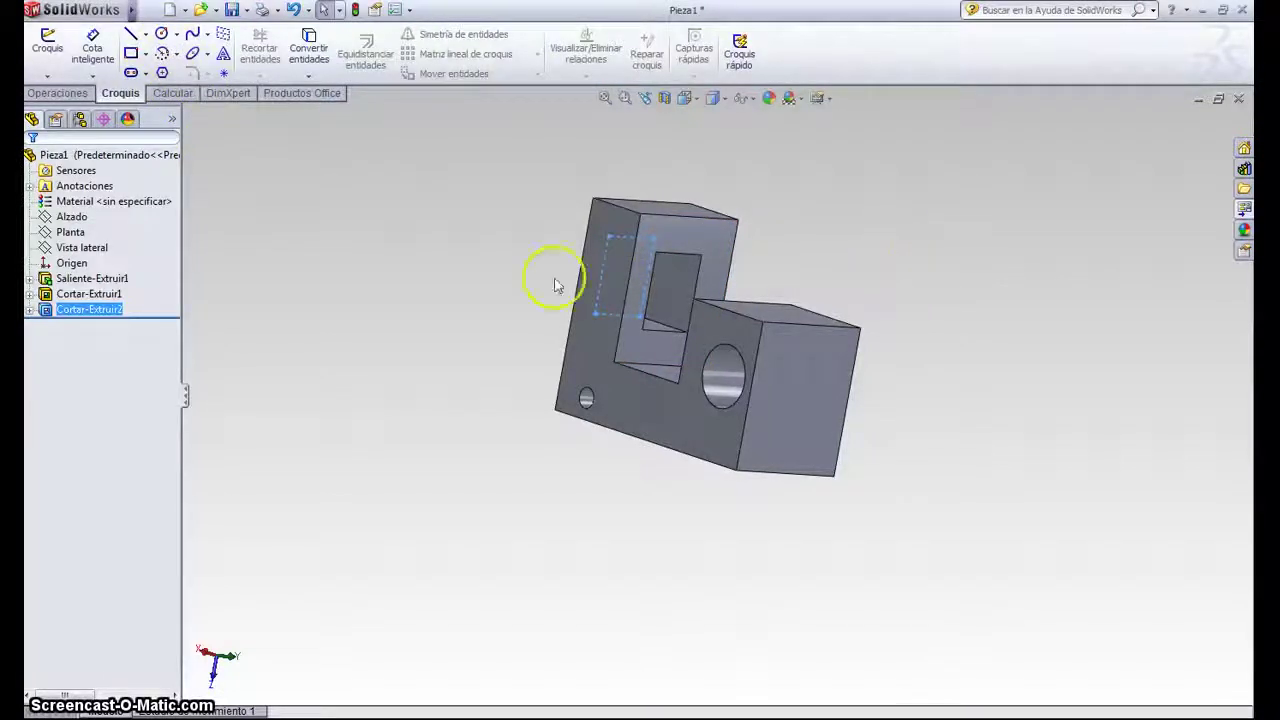
pyautogui.moveTo(531, 314); pyautogui.dragTo(540, 346, button='middle')
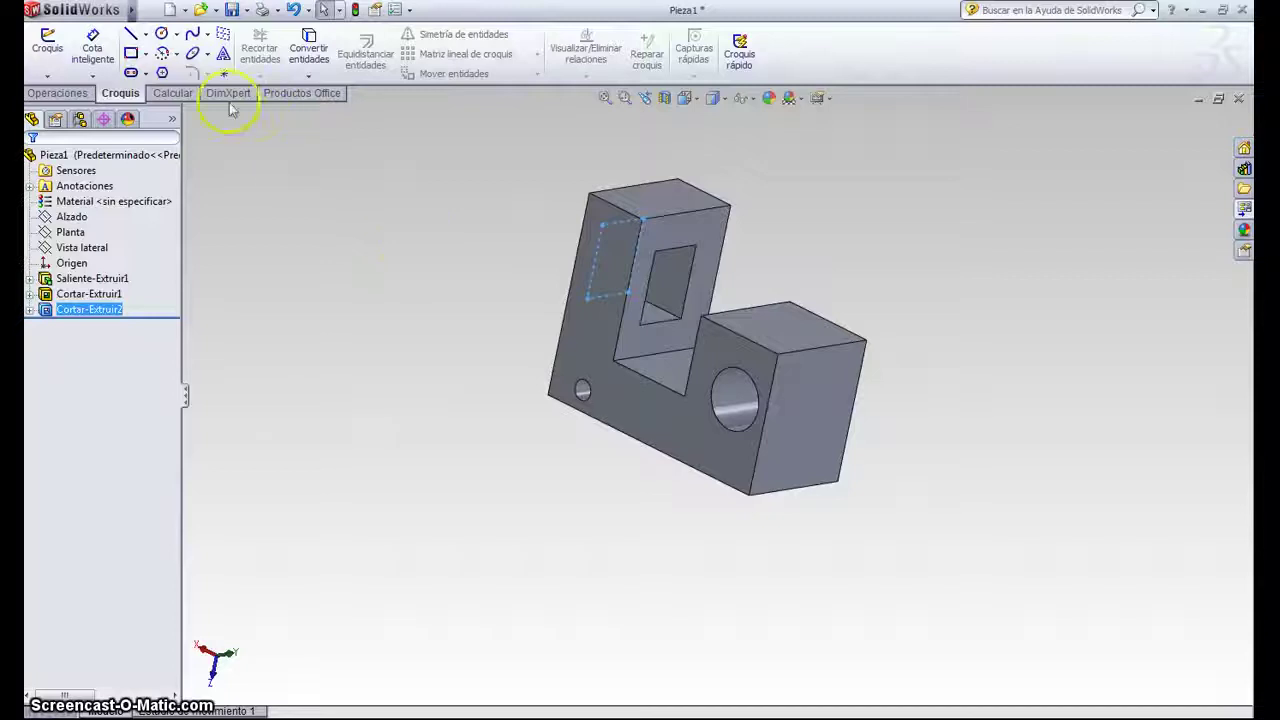
pyautogui.click(70, 96)
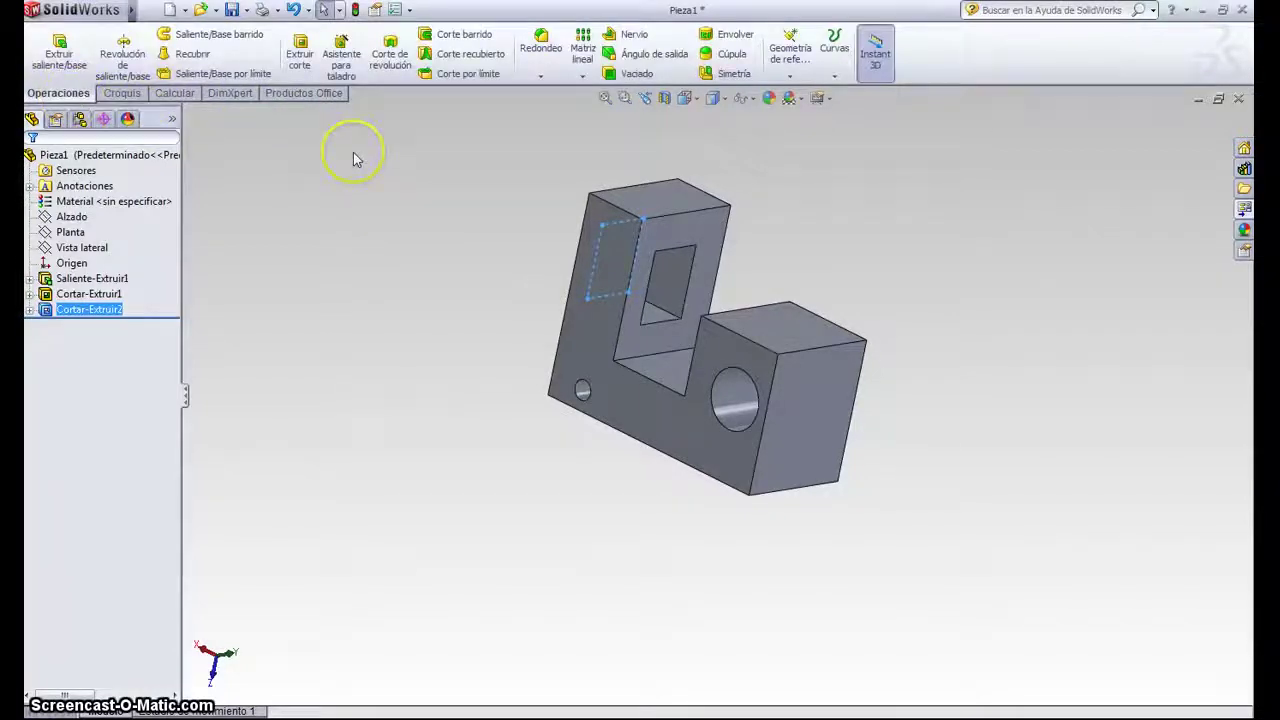
# Apply a 10 mm Redondeo fillet to the four top edges of the L-shaped part.
pyautogui.click(546, 68)
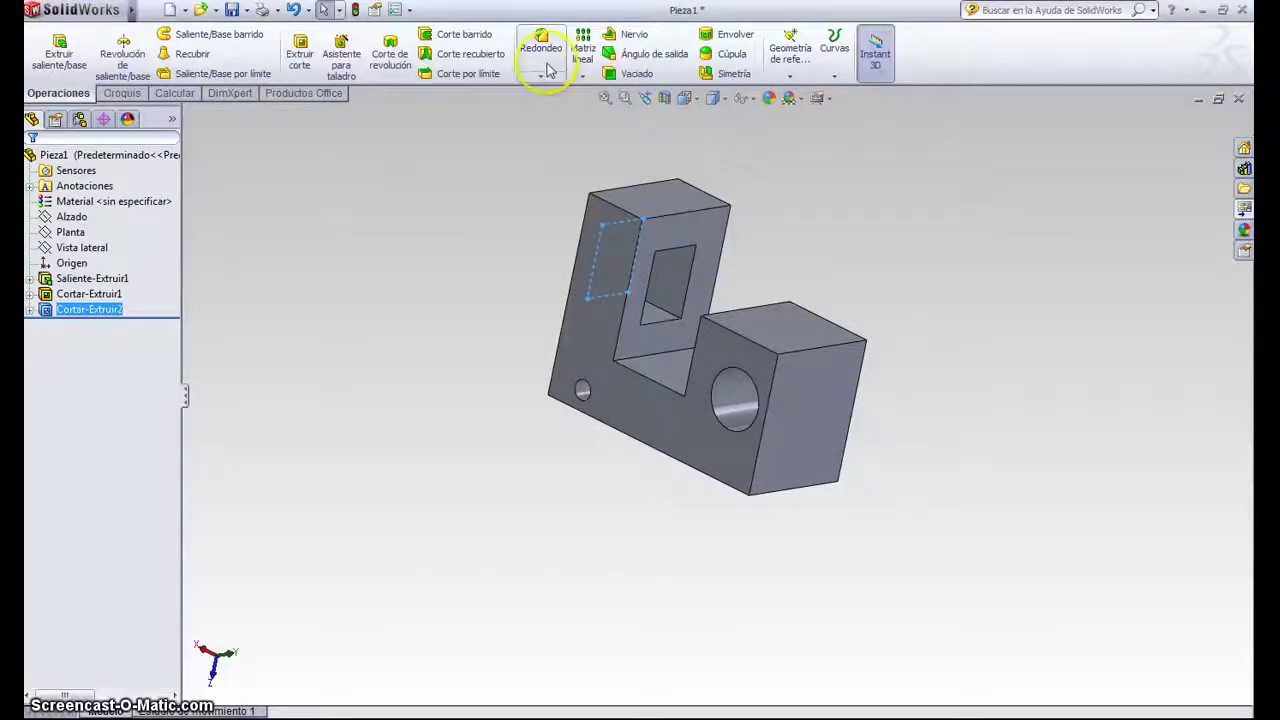
pyautogui.click(556, 91)
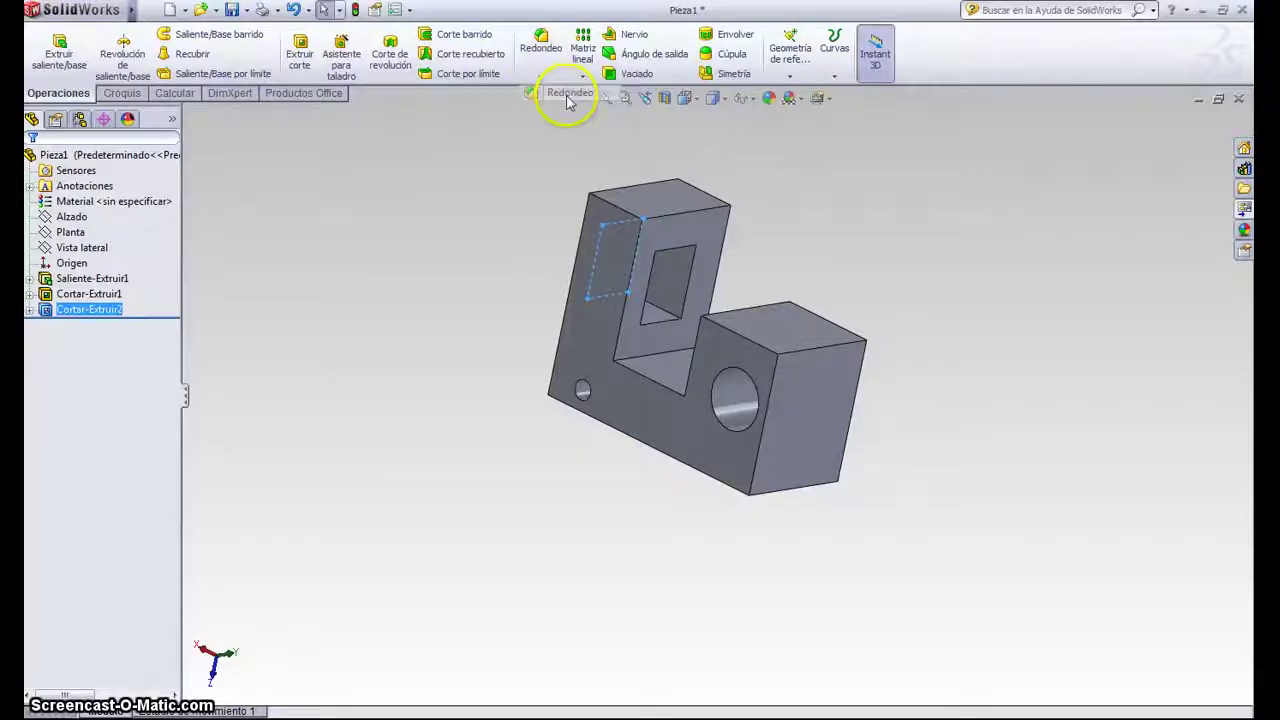
pyautogui.click(622, 207)
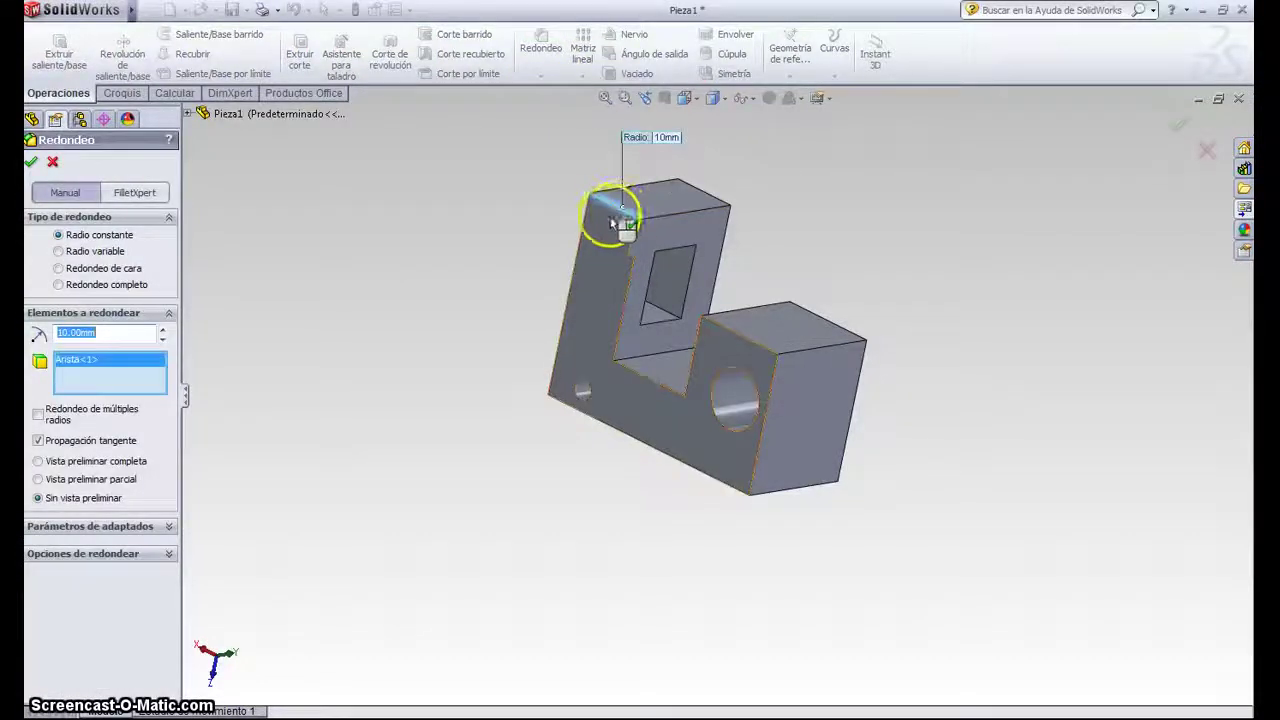
pyautogui.moveTo(697, 209)
pyautogui.mouseDown(button='middle')
pyautogui.moveTo(836, 211)
pyautogui.moveTo(752, 225)
pyautogui.mouseUp(button='middle')
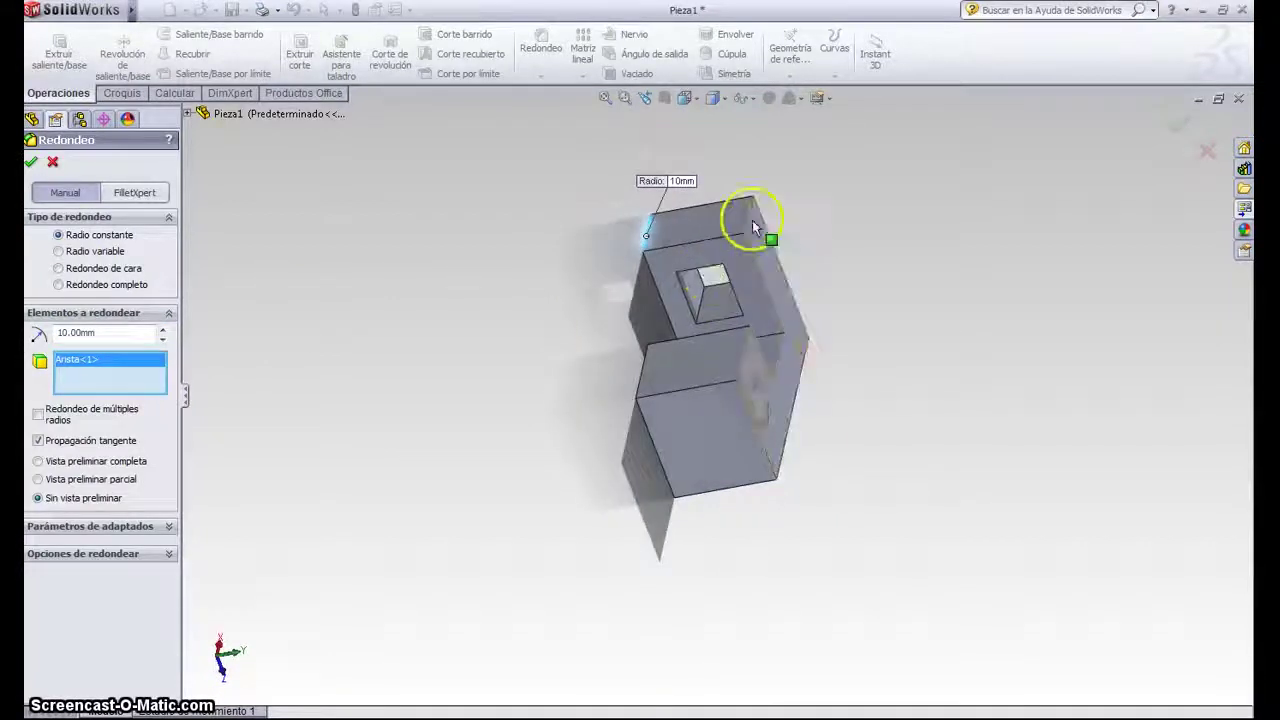
pyautogui.click(751, 220)
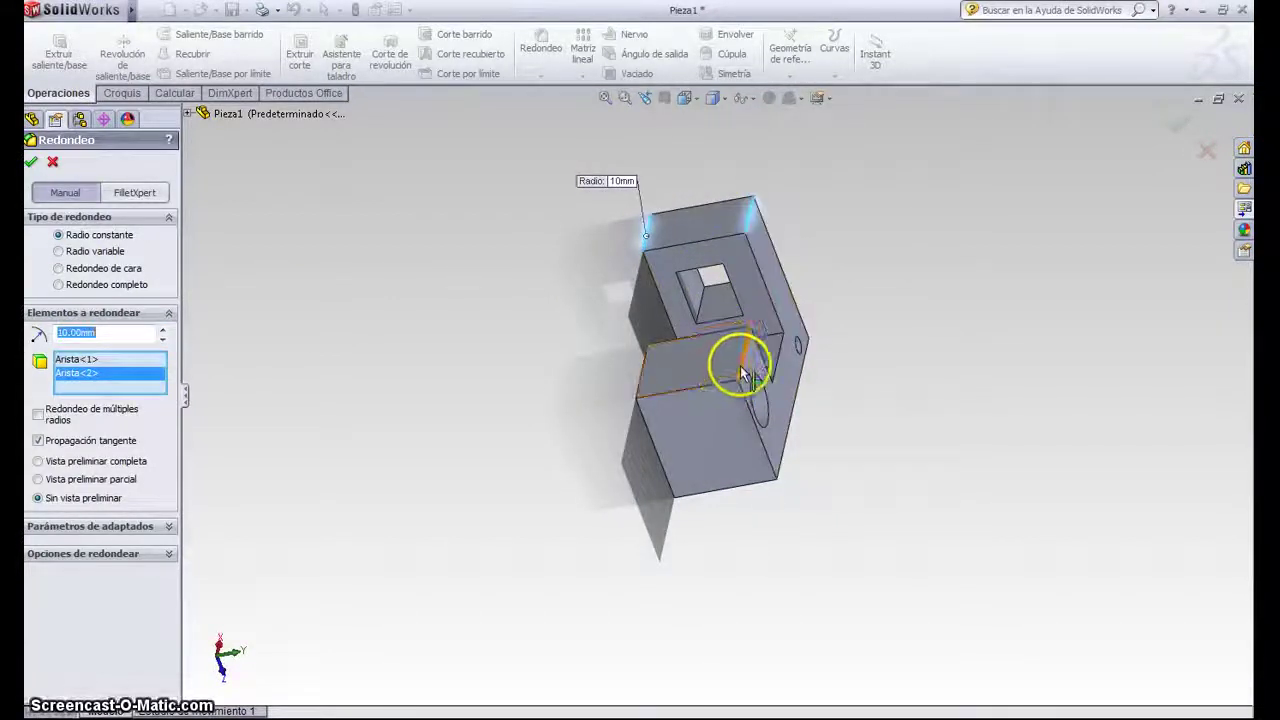
pyautogui.click(741, 372)
pyautogui.moveTo(471, 409); pyautogui.dragTo(741, 383, button='middle')
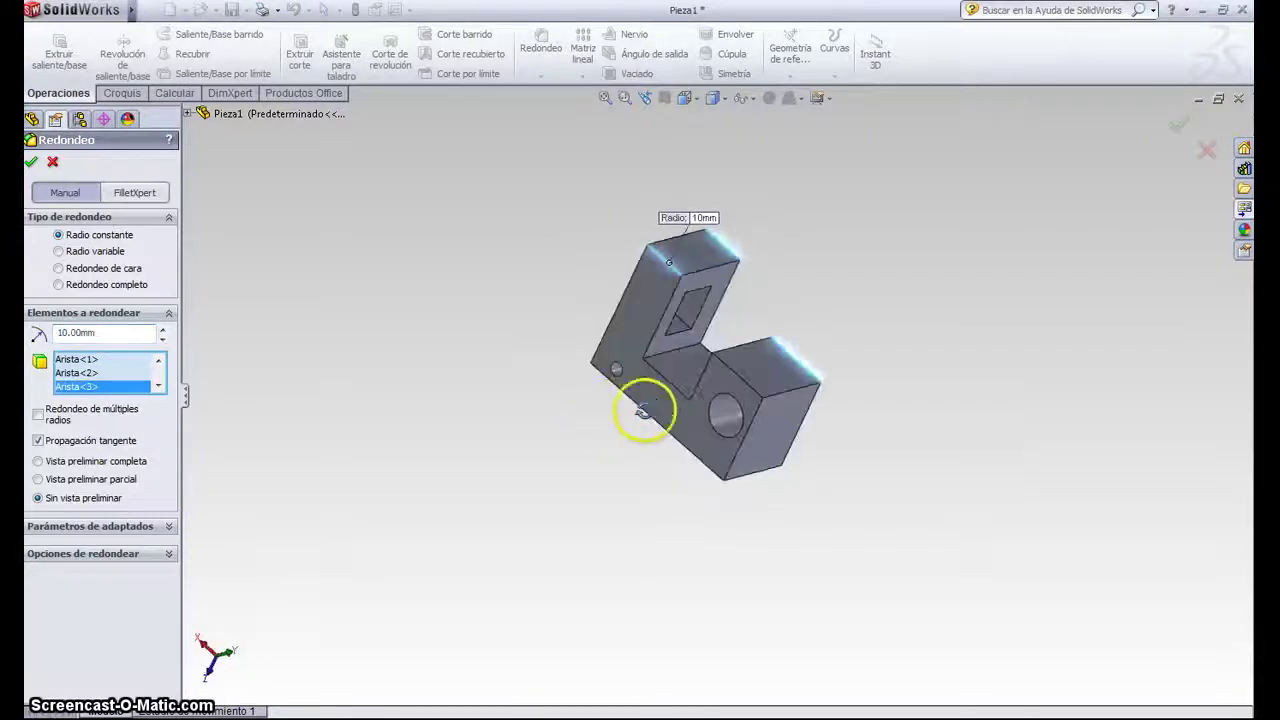
pyautogui.click(741, 380)
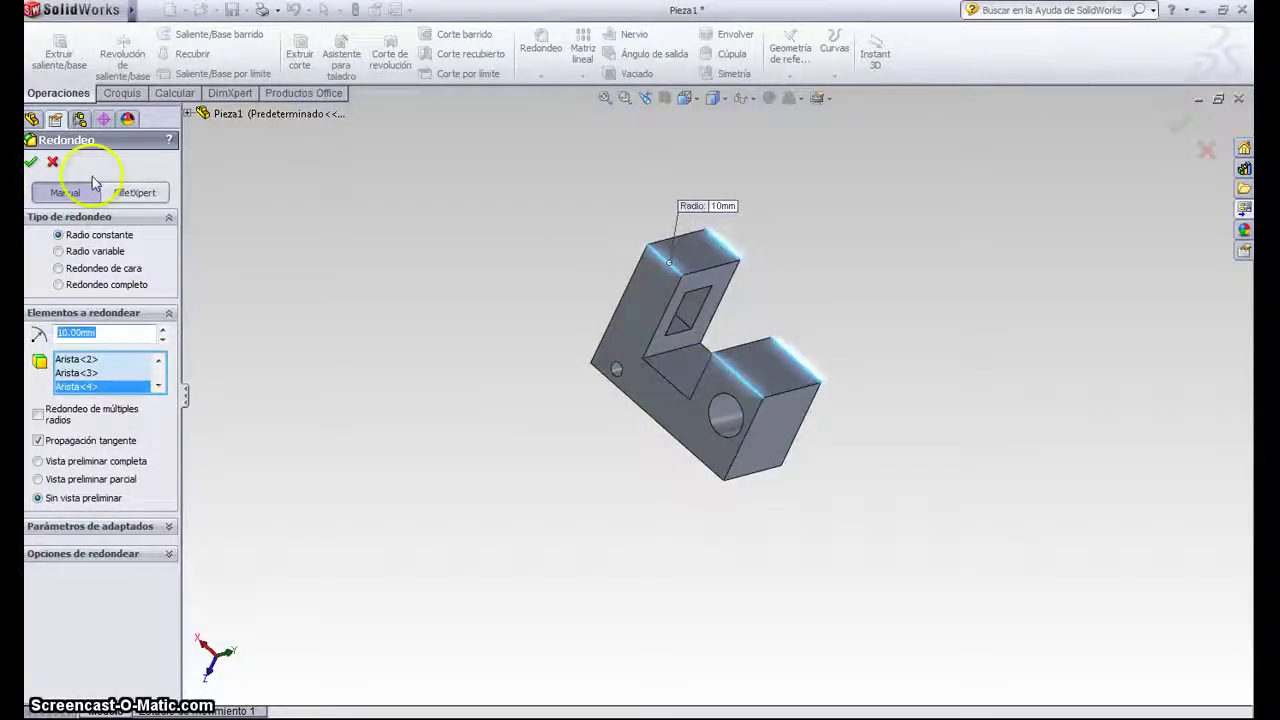
pyautogui.click(33, 165)
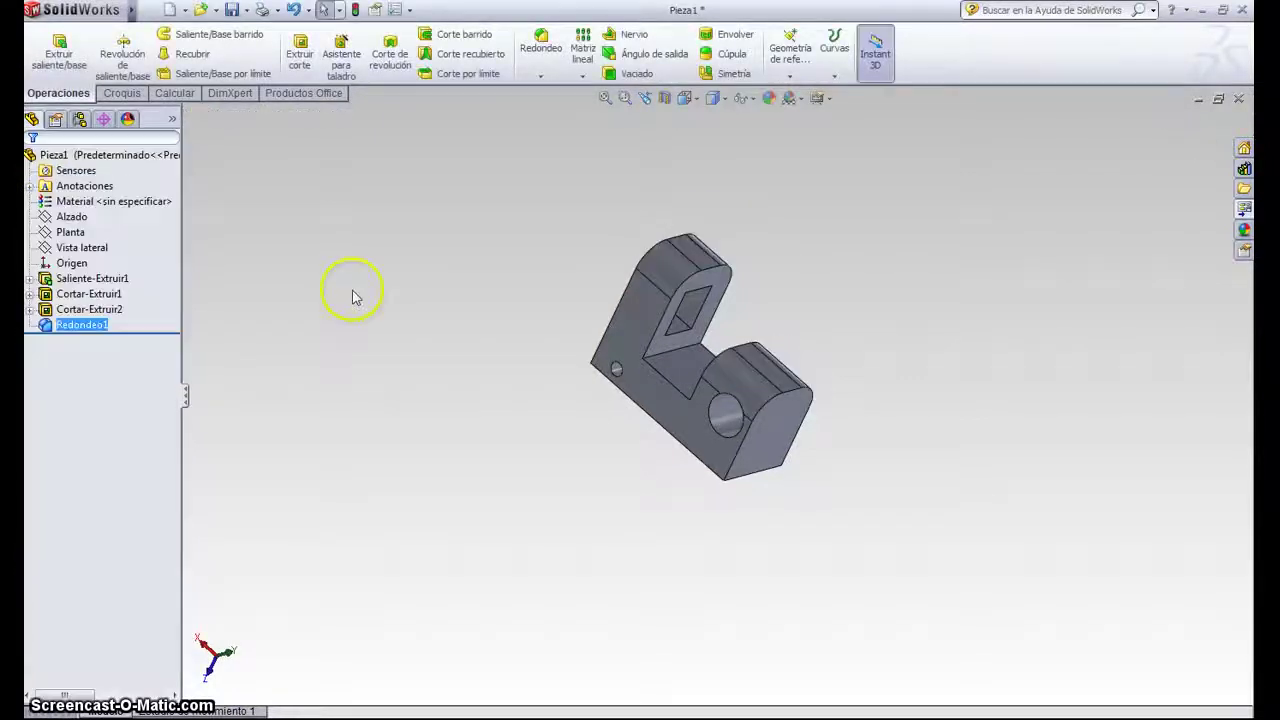
pyautogui.moveTo(895, 372)
pyautogui.mouseDown(button='middle')
pyautogui.moveTo(709, 450)
pyautogui.moveTo(814, 491)
pyautogui.moveTo(851, 460)
pyautogui.moveTo(823, 409)
pyautogui.moveTo(694, 291)
pyautogui.moveTo(673, 240)
pyautogui.moveTo(586, 471)
pyautogui.moveTo(629, 294)
pyautogui.moveTo(731, 234)
pyautogui.mouseUp(button='middle')
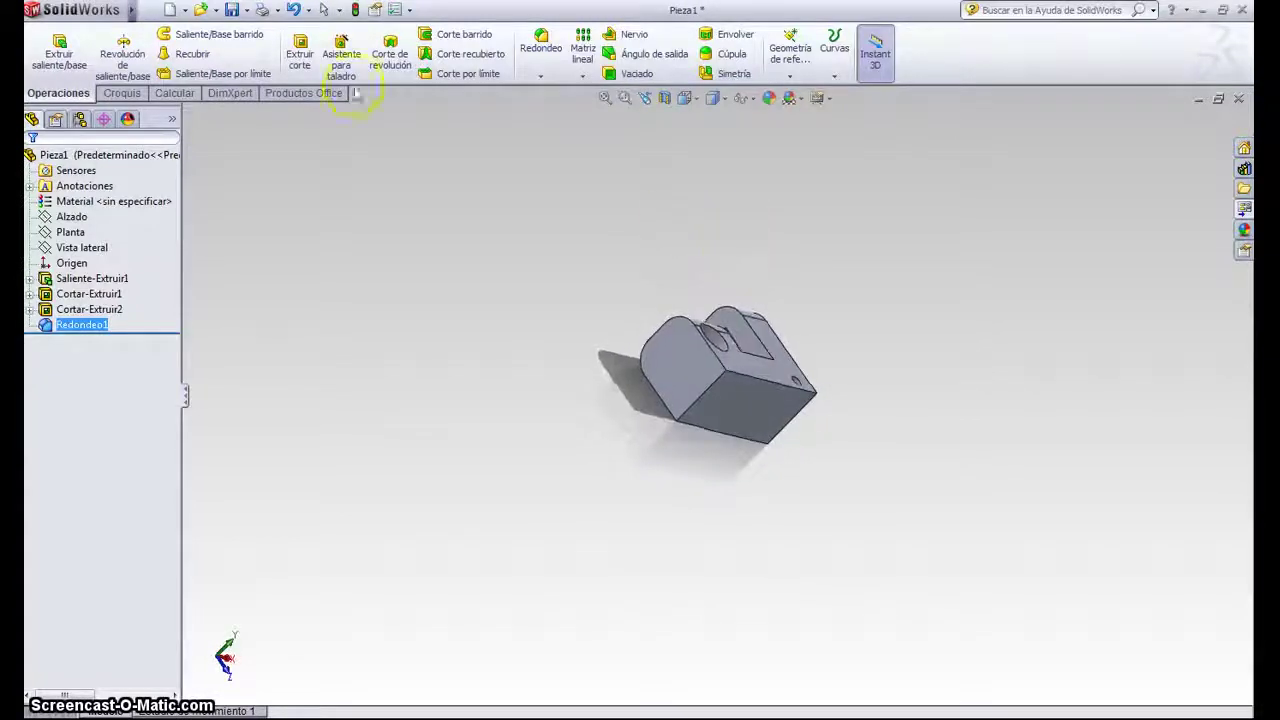
# Bevel the four bottom edges with a 3 mm × 45° Chaflán.
pyautogui.click(541, 77)
pyautogui.click(560, 109)
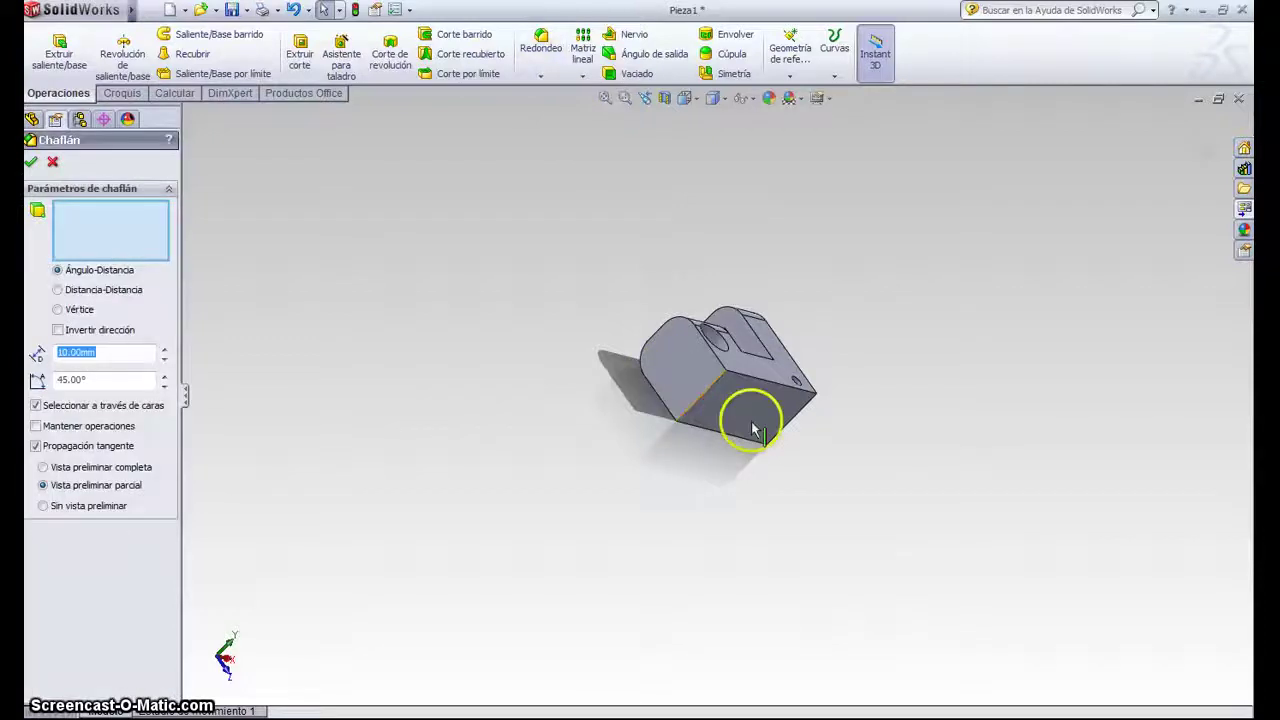
pyautogui.click(757, 383)
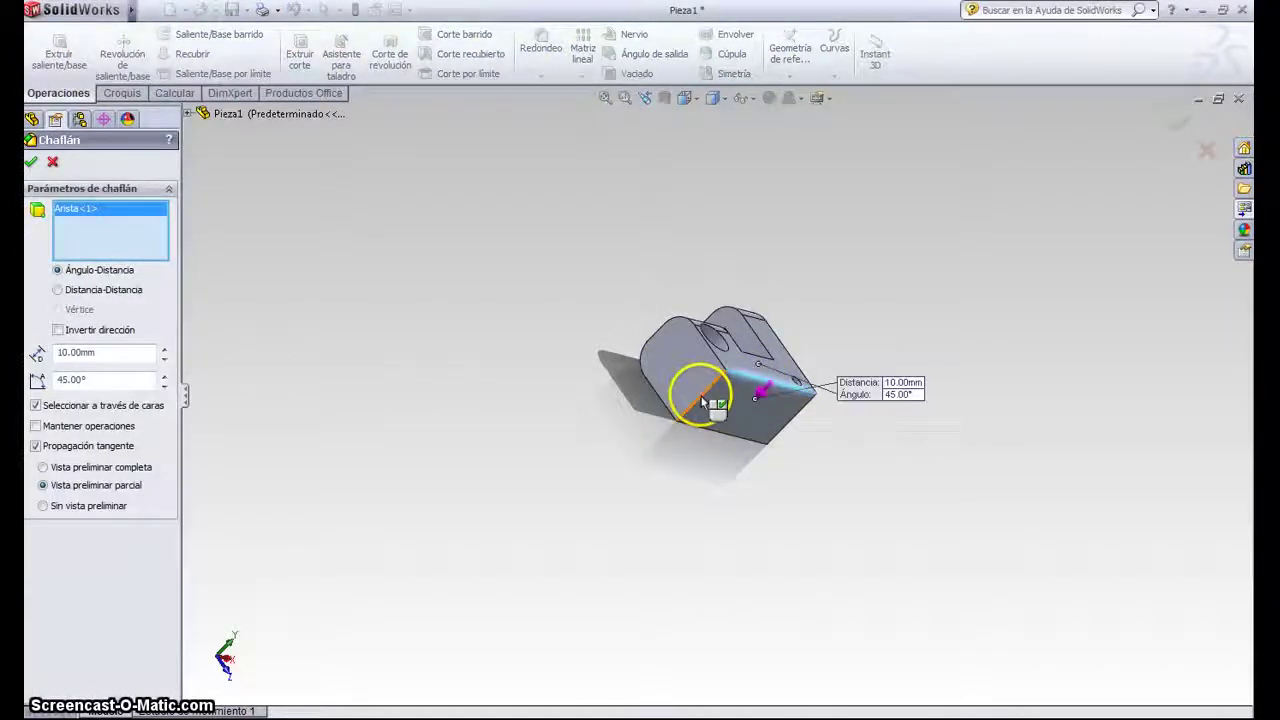
pyautogui.click(705, 403)
pyautogui.click(790, 426)
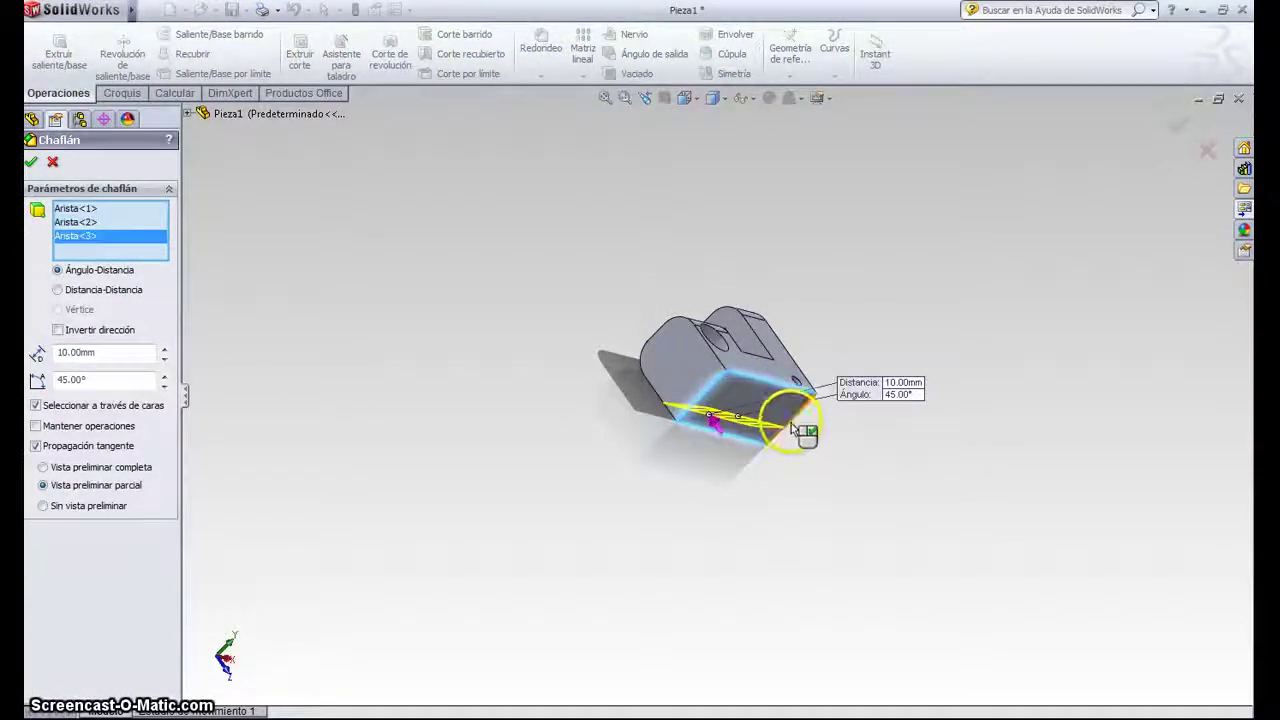
pyautogui.click(805, 458)
pyautogui.moveTo(805, 458)
pyautogui.mouseDown(button='middle')
pyautogui.moveTo(578, 330)
pyautogui.moveTo(524, 333)
pyautogui.mouseUp(button='middle')
pyautogui.click(75, 352)
pyautogui.write('3')
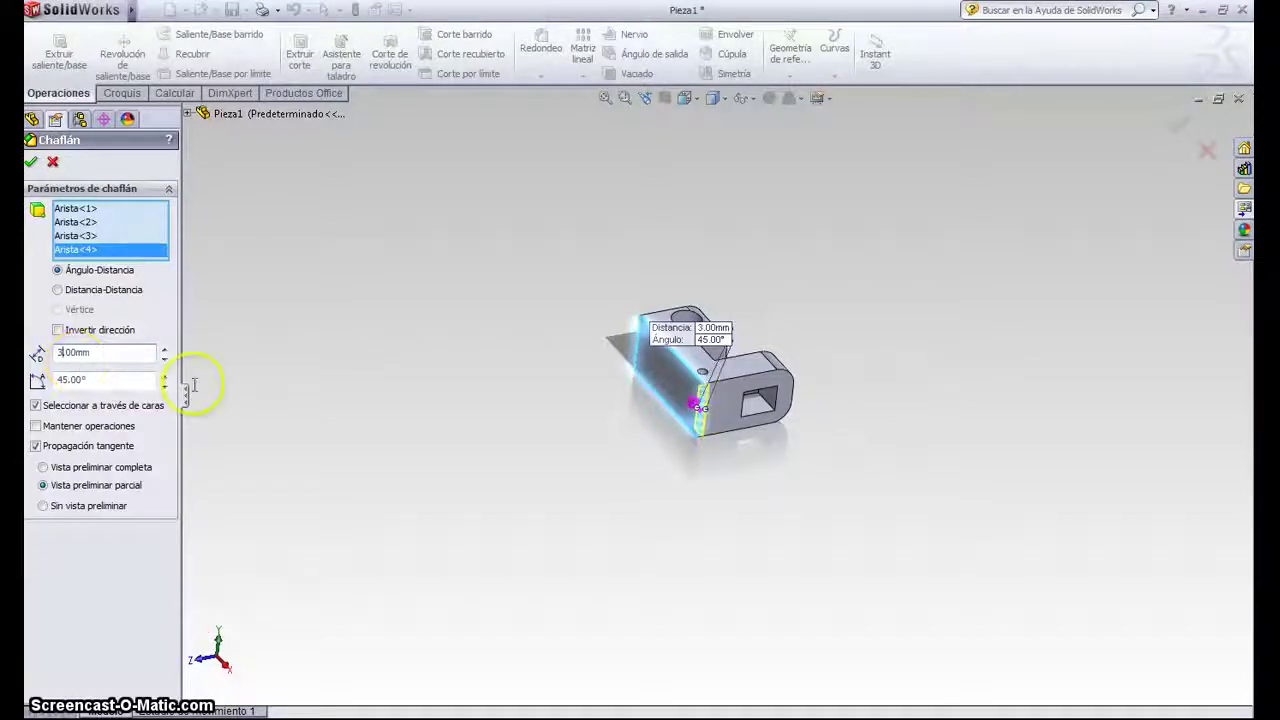
pyautogui.moveTo(528, 491); pyautogui.dragTo(363, 338, button='middle')
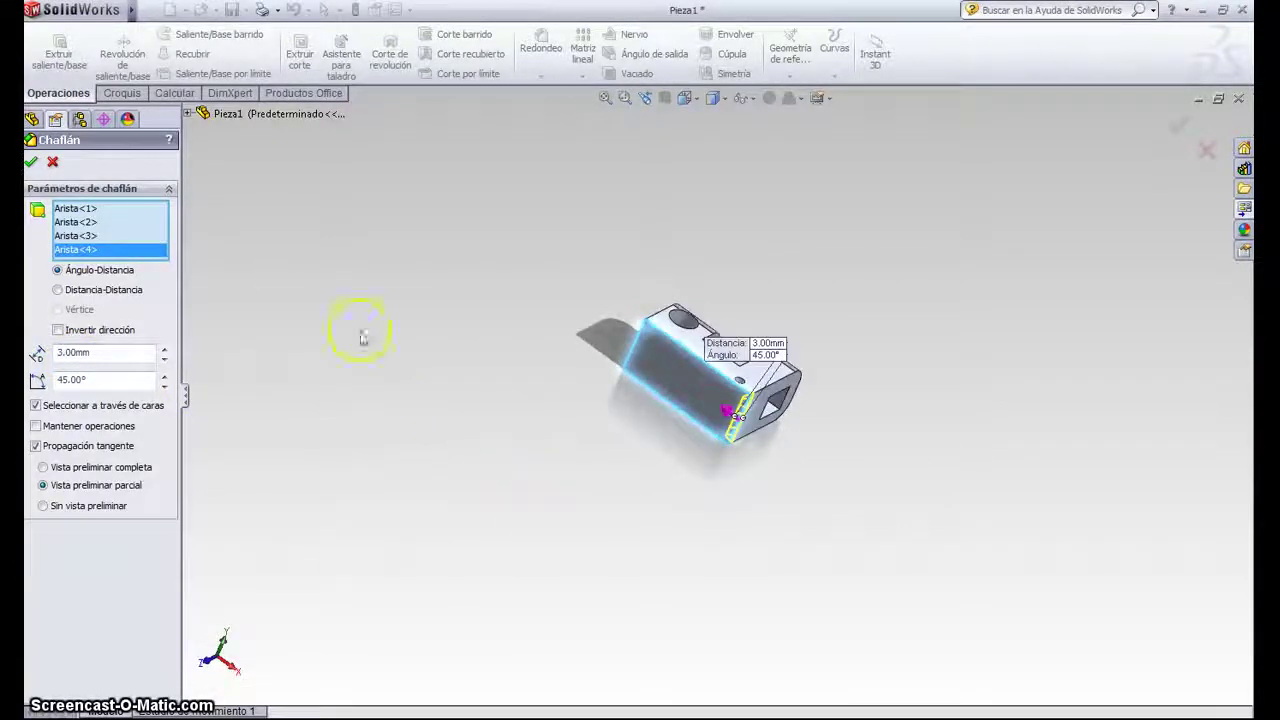
pyautogui.click(33, 165)
pyautogui.moveTo(543, 437); pyautogui.dragTo(628, 576, button='middle')
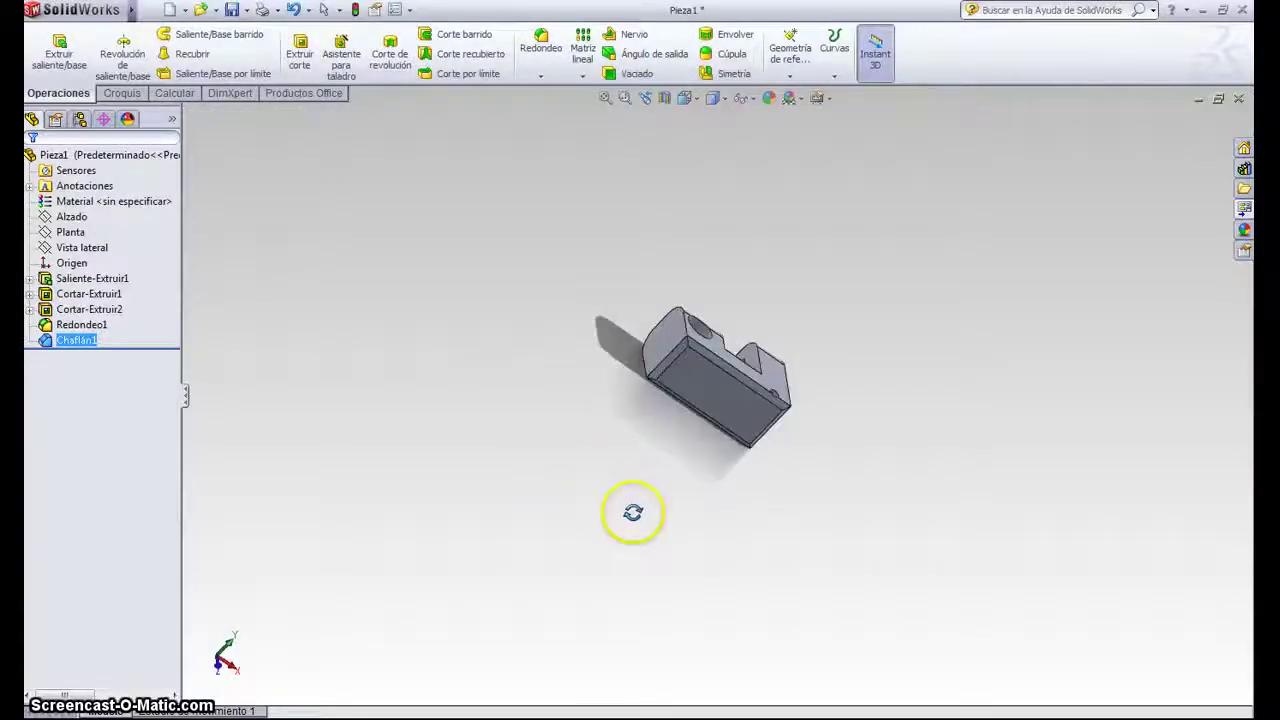
pyautogui.moveTo(545, 410); pyautogui.dragTo(951, 566, button='middle')
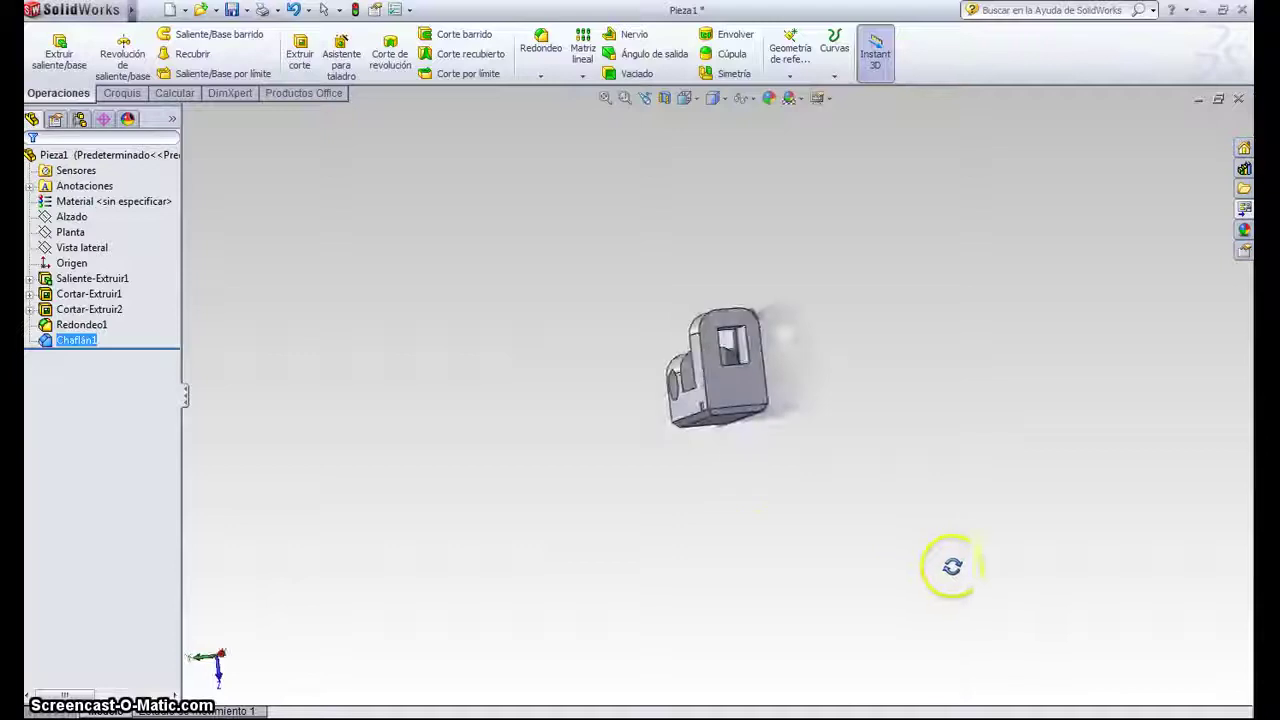
pyautogui.moveTo(471, 443)
pyautogui.mouseDown(button='middle')
pyautogui.moveTo(580, 449)
pyautogui.moveTo(702, 418)
pyautogui.mouseUp(button='middle')
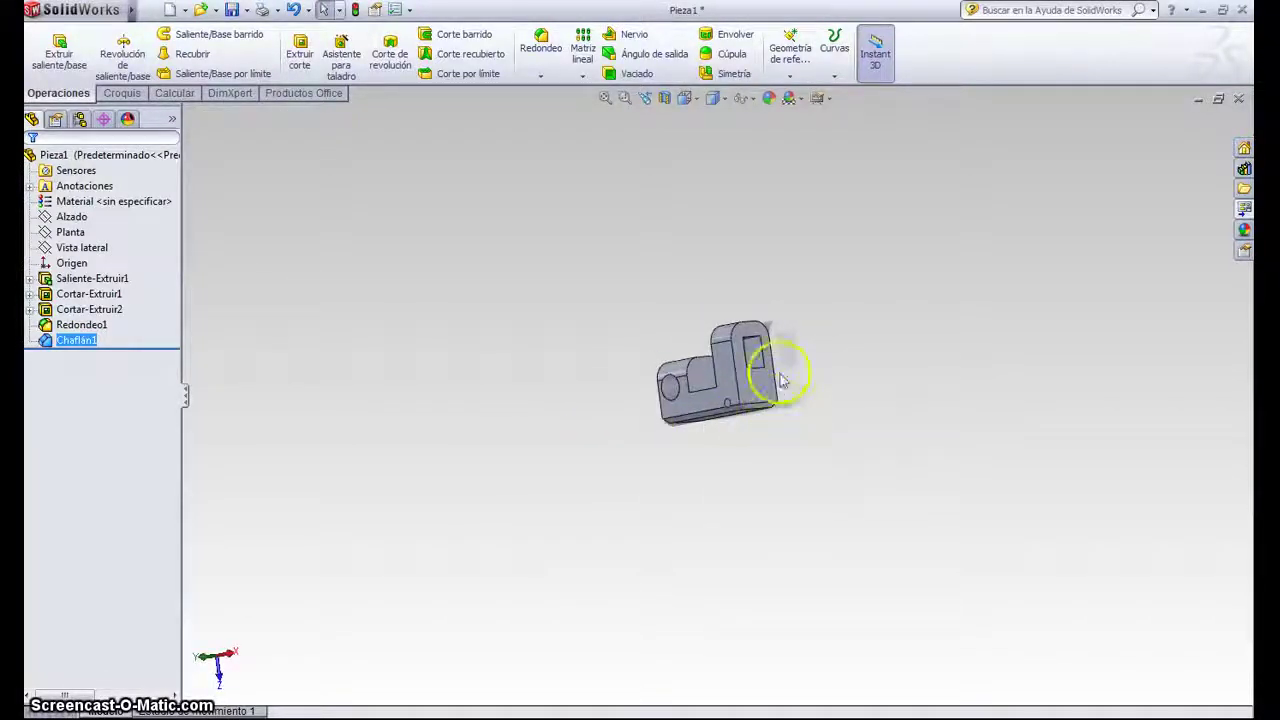
pyautogui.scroll(3, 782, 373)
pyautogui.scroll(-1, 735, 377)
pyautogui.scroll(-2, 710, 395)
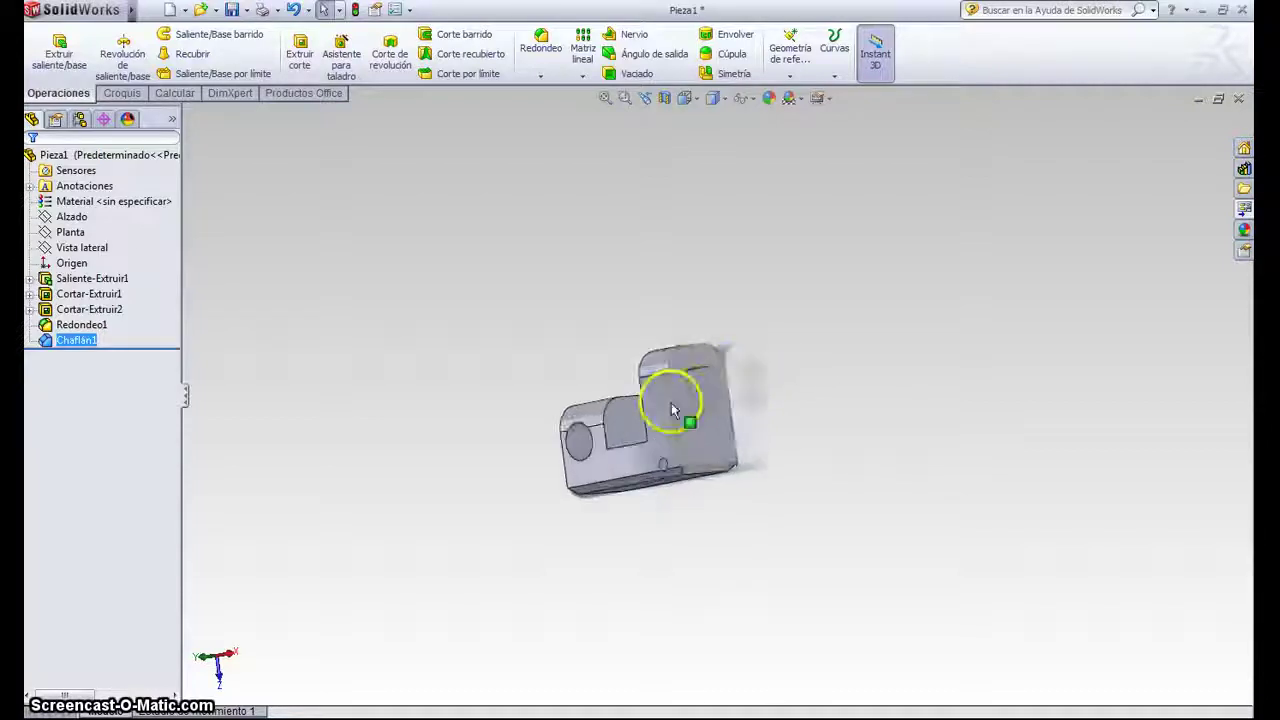
pyautogui.scroll(-1, 677, 417)
pyautogui.moveTo(391, 414); pyautogui.dragTo(742, 480, button='middle')
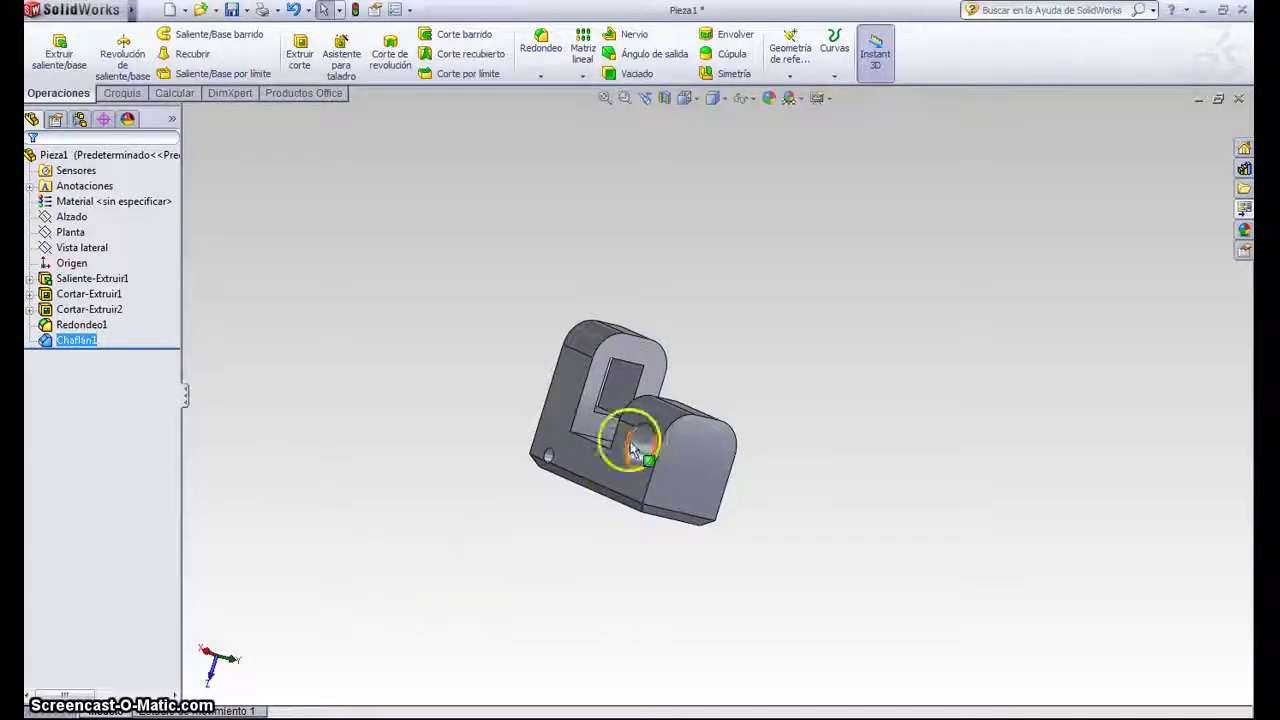
pyautogui.scroll(5, 634, 446)
pyautogui.scroll(-5, 640, 420)
pyautogui.scroll(-3, 690, 395)
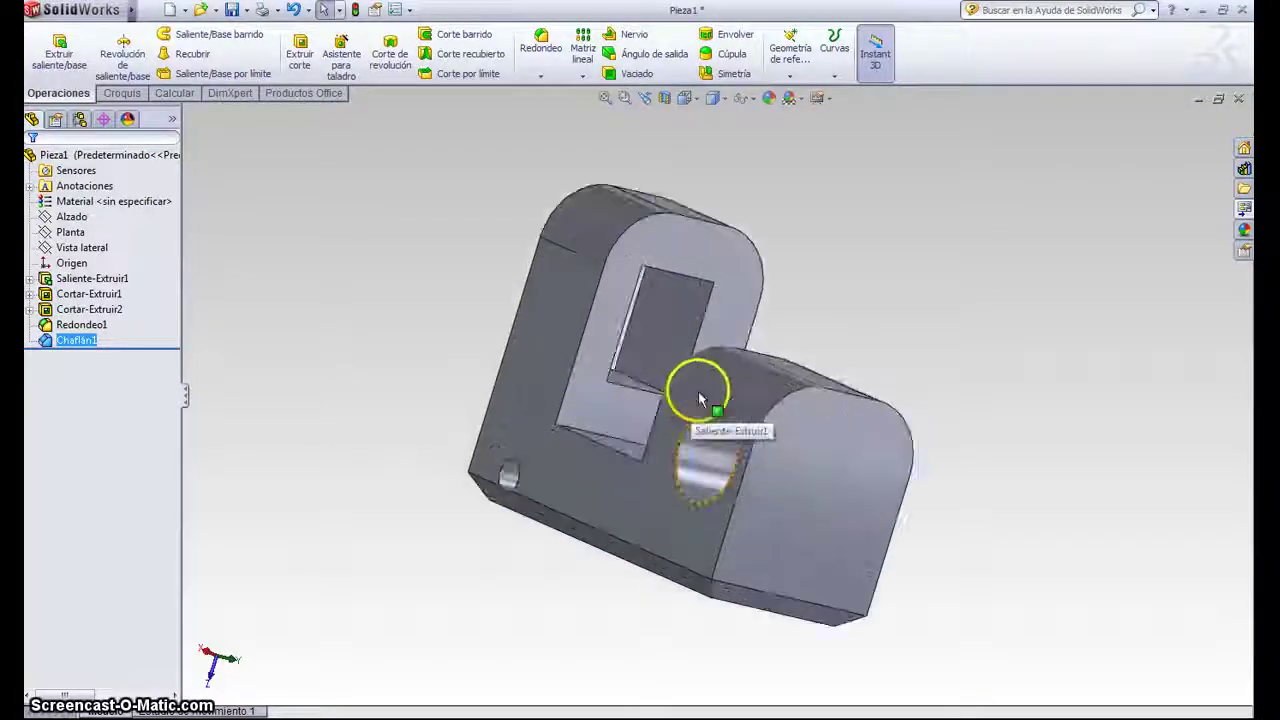
pyautogui.moveTo(880, 420)
pyautogui.mouseDown(button='middle')
pyautogui.moveTo(591, 420)
pyautogui.moveTo(423, 457)
pyautogui.moveTo(472, 537)
pyautogui.moveTo(600, 543)
pyautogui.moveTo(649, 529)
pyautogui.mouseUp(button='middle')
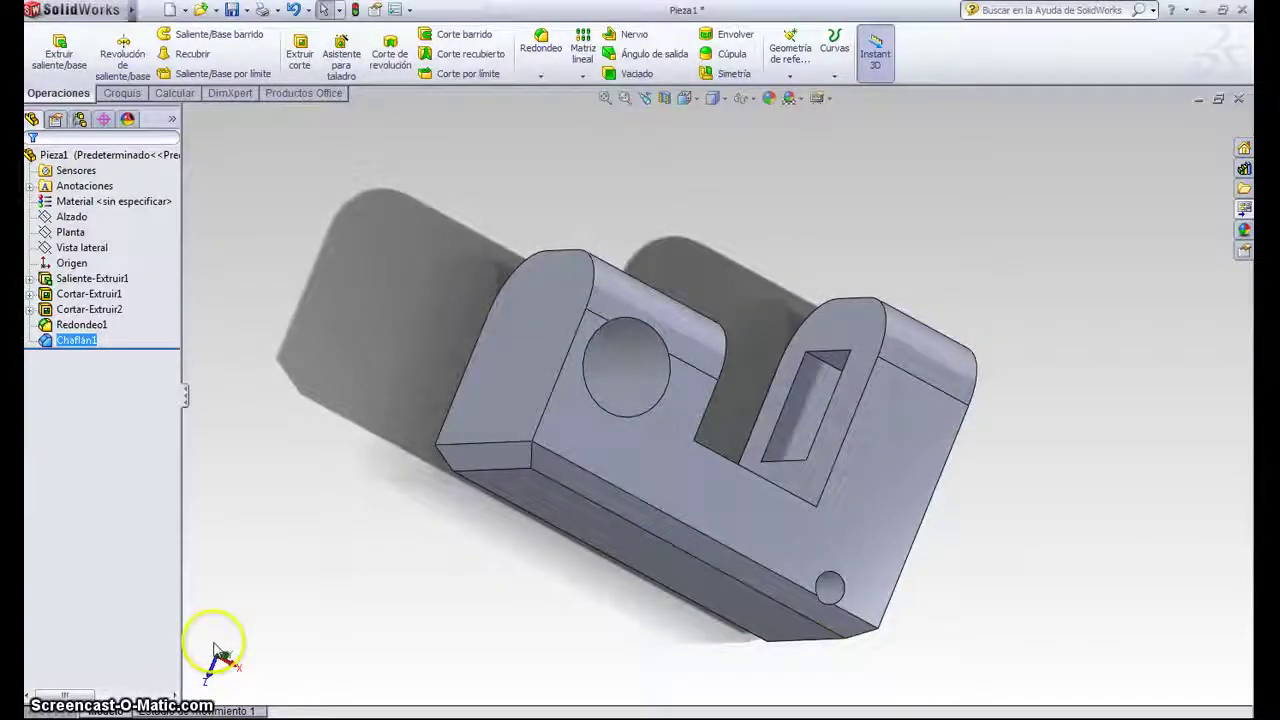